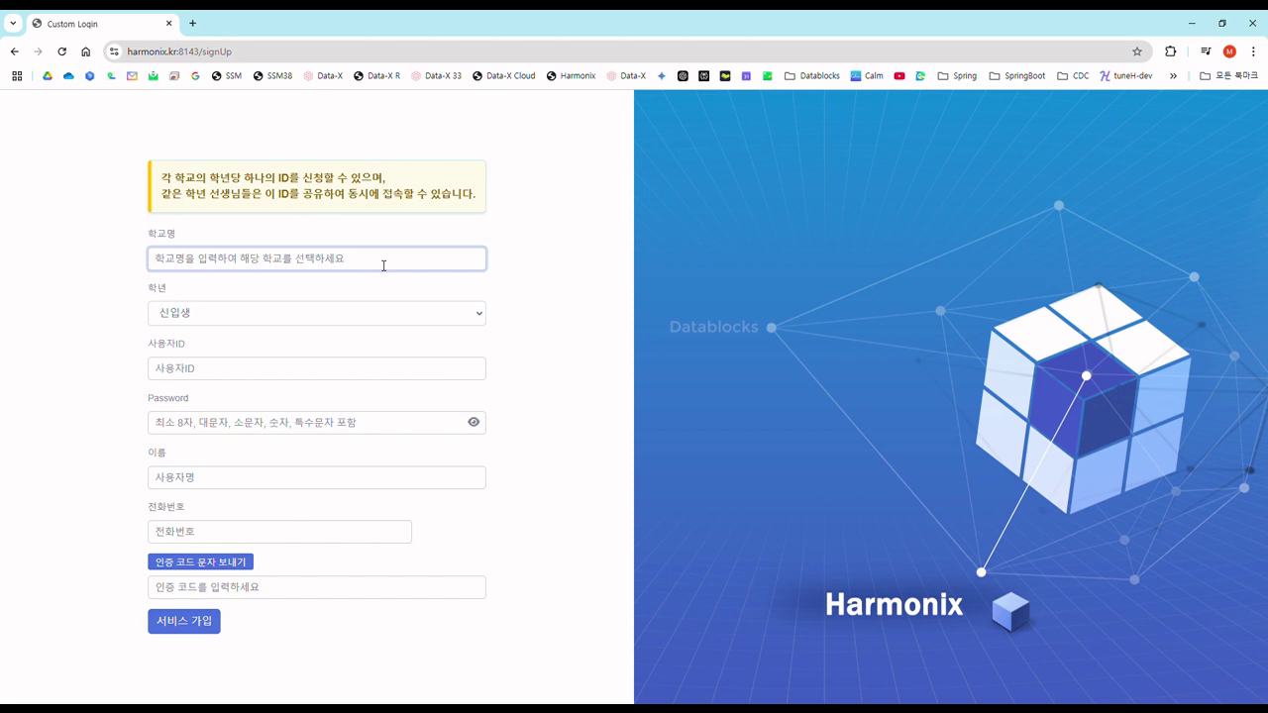
Search the school name field for 영신 and choose 서울영신초등학교 from the suggestions
{"action": "type", "text": "영신"}
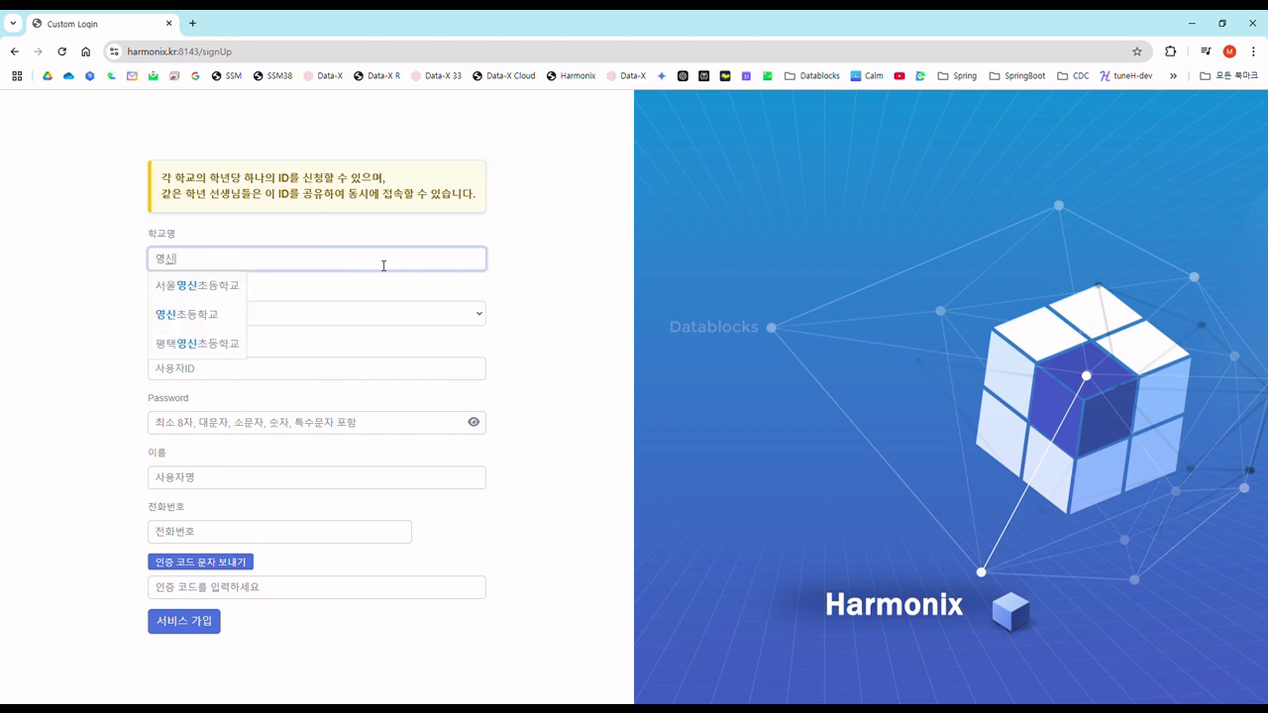
{"action": "double_click", "coordinate": [191, 263]}
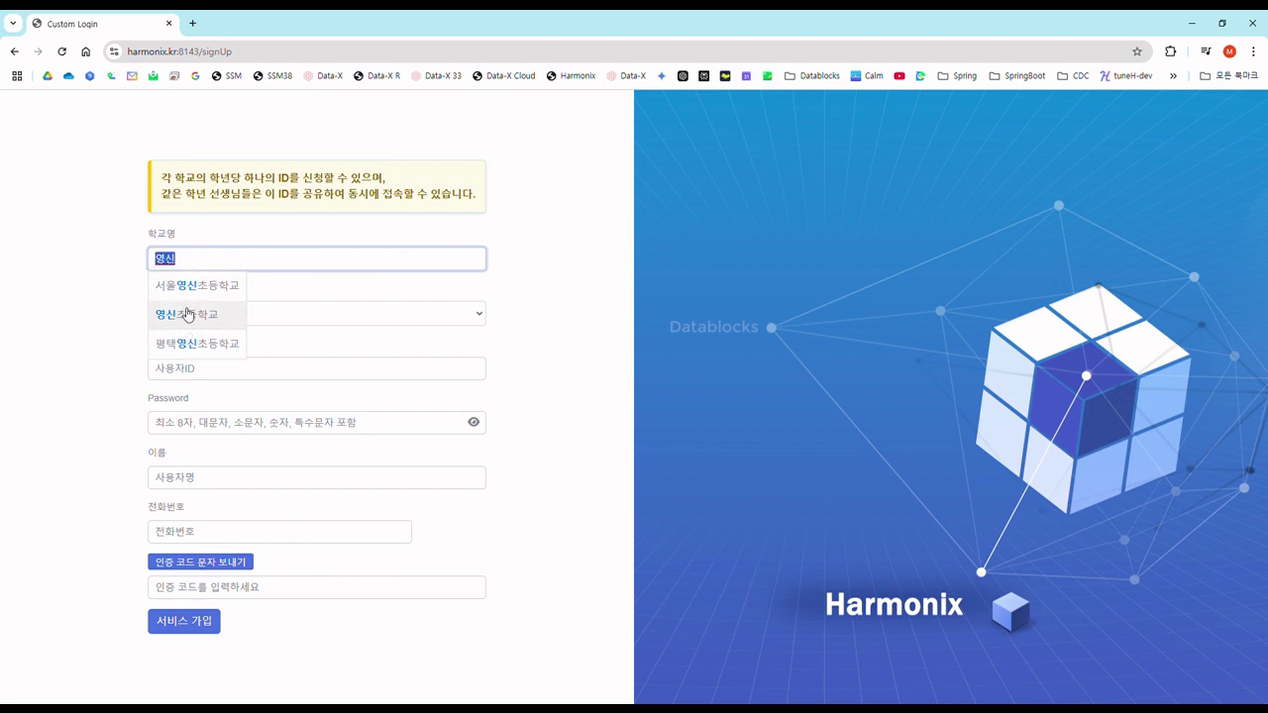
{"action": "left_click", "coordinate": [185, 297]}
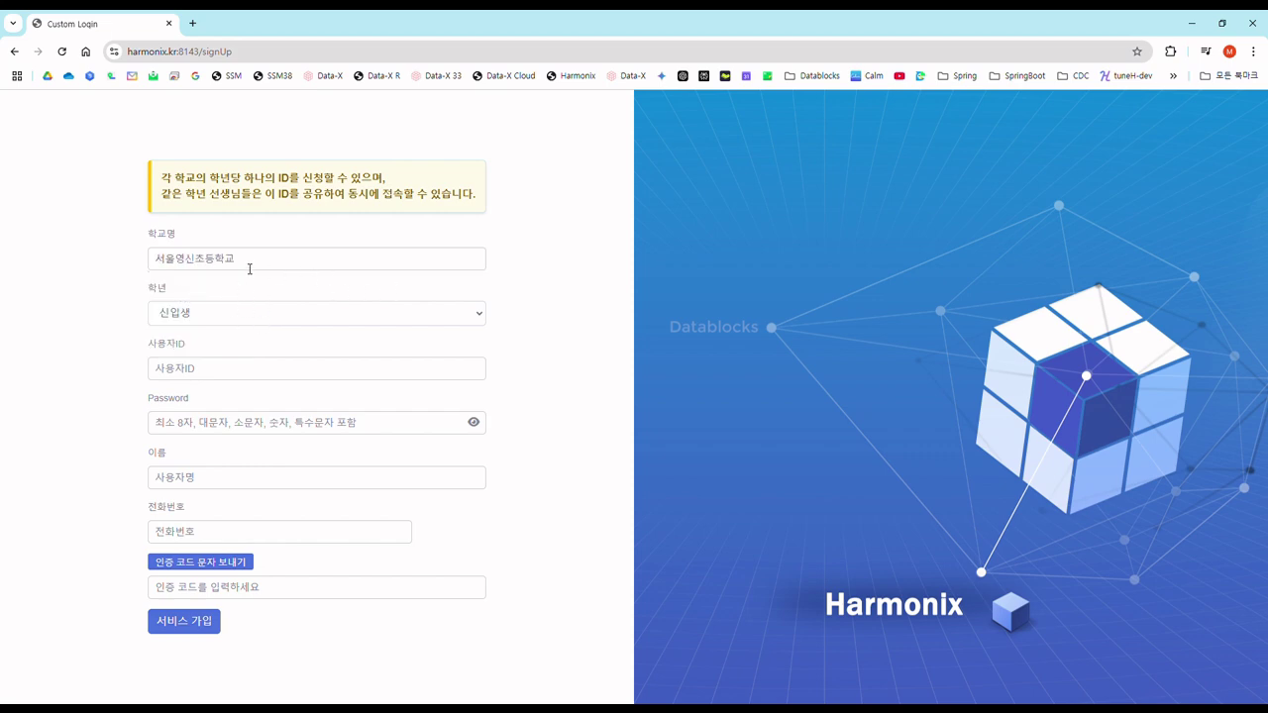
Replace the school name in the sign-up form with 수수수수 as a free entry
{"action": "left_click_drag", "start_coordinate": [252, 264], "coordinate": [119, 263]}
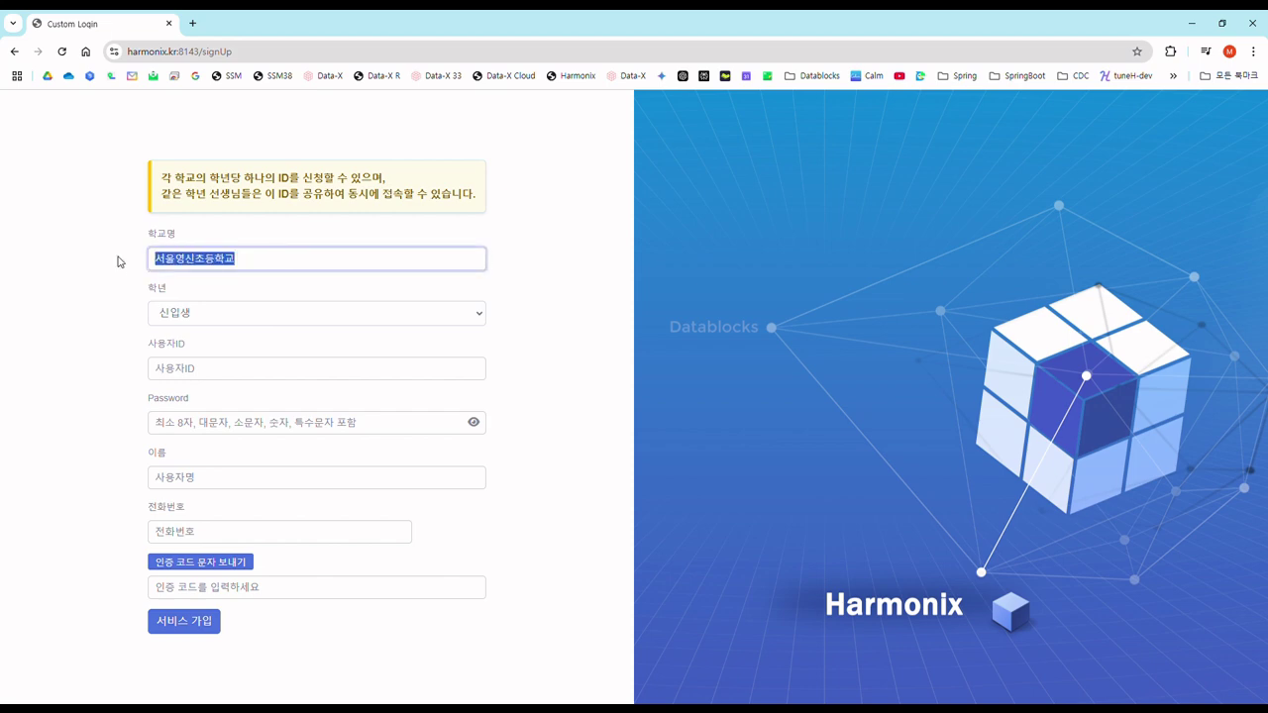
{"action": "type", "text": "수수수순"}
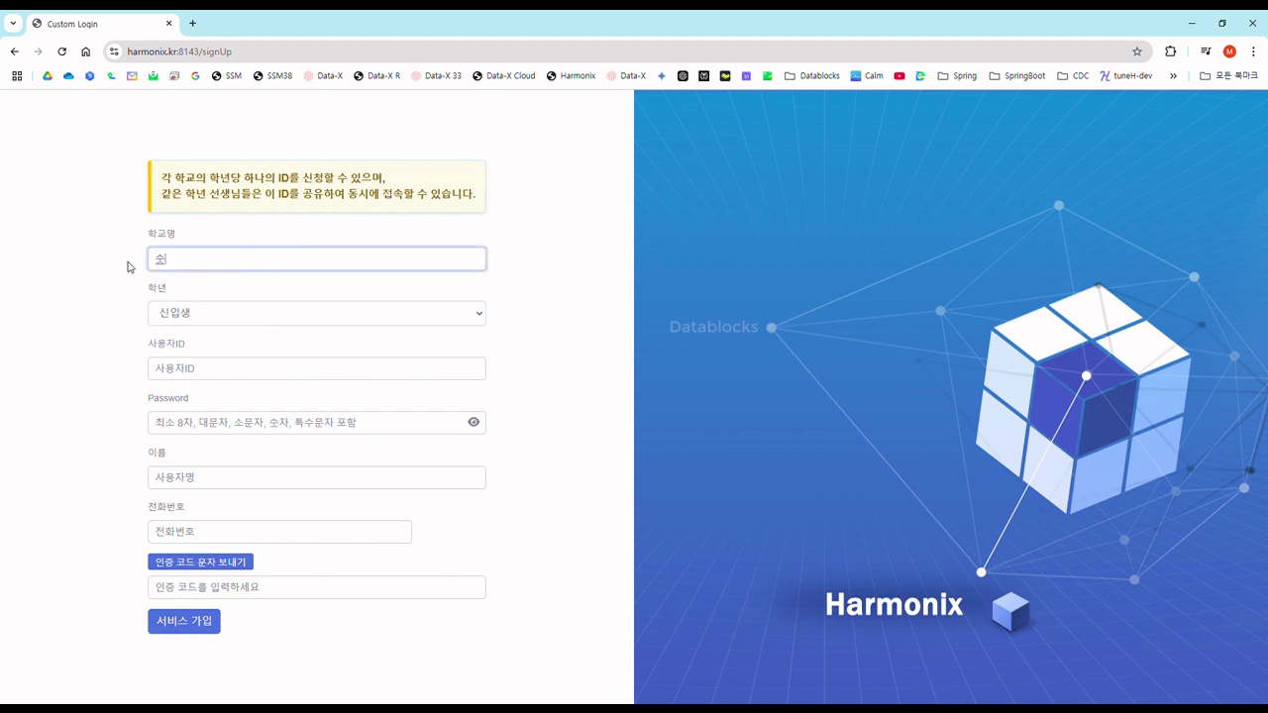
{"action": "key", "text": "BackSpace"}
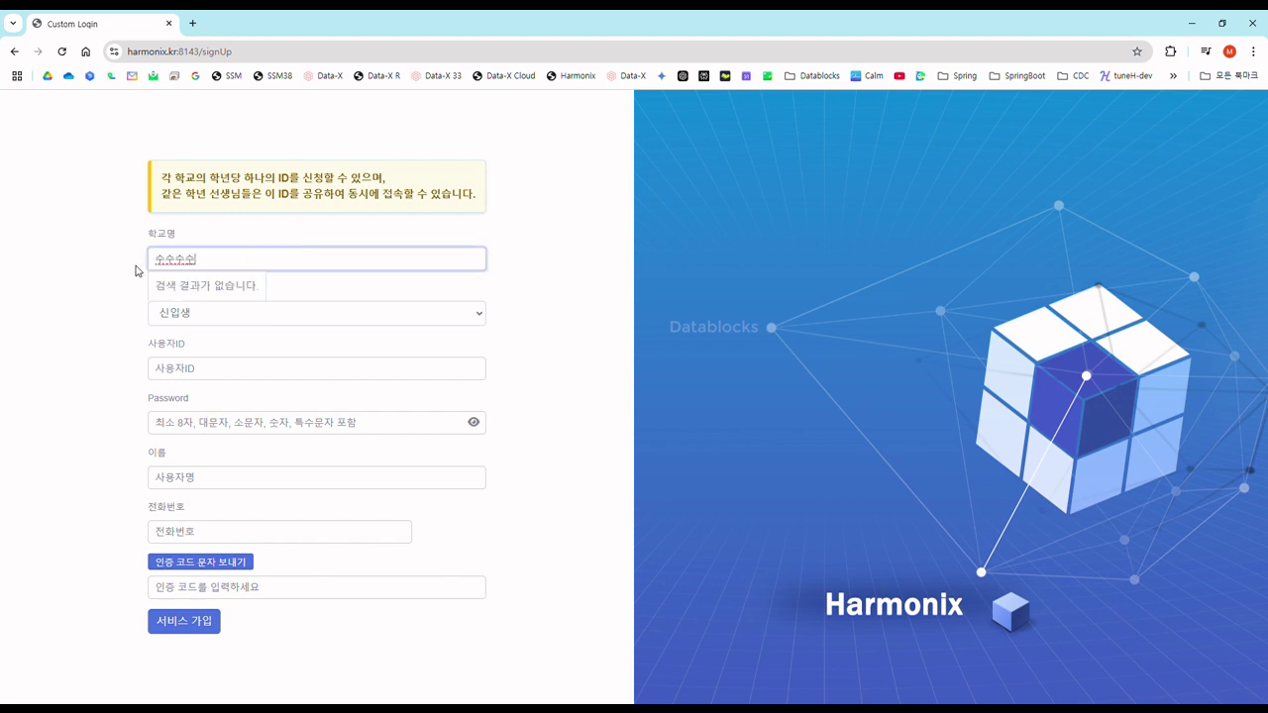
{"action": "left_click", "coordinate": [117, 285]}
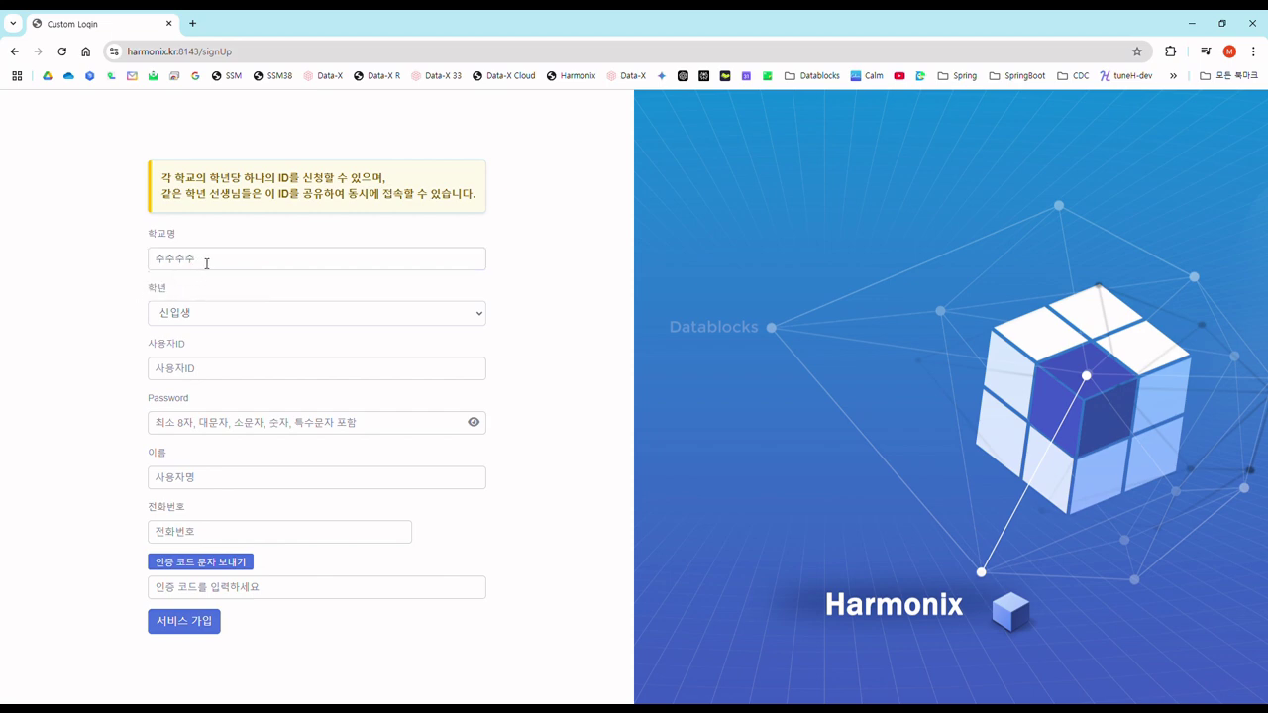
{"action": "left_click_drag", "start_coordinate": [204, 262], "coordinate": [140, 262]}
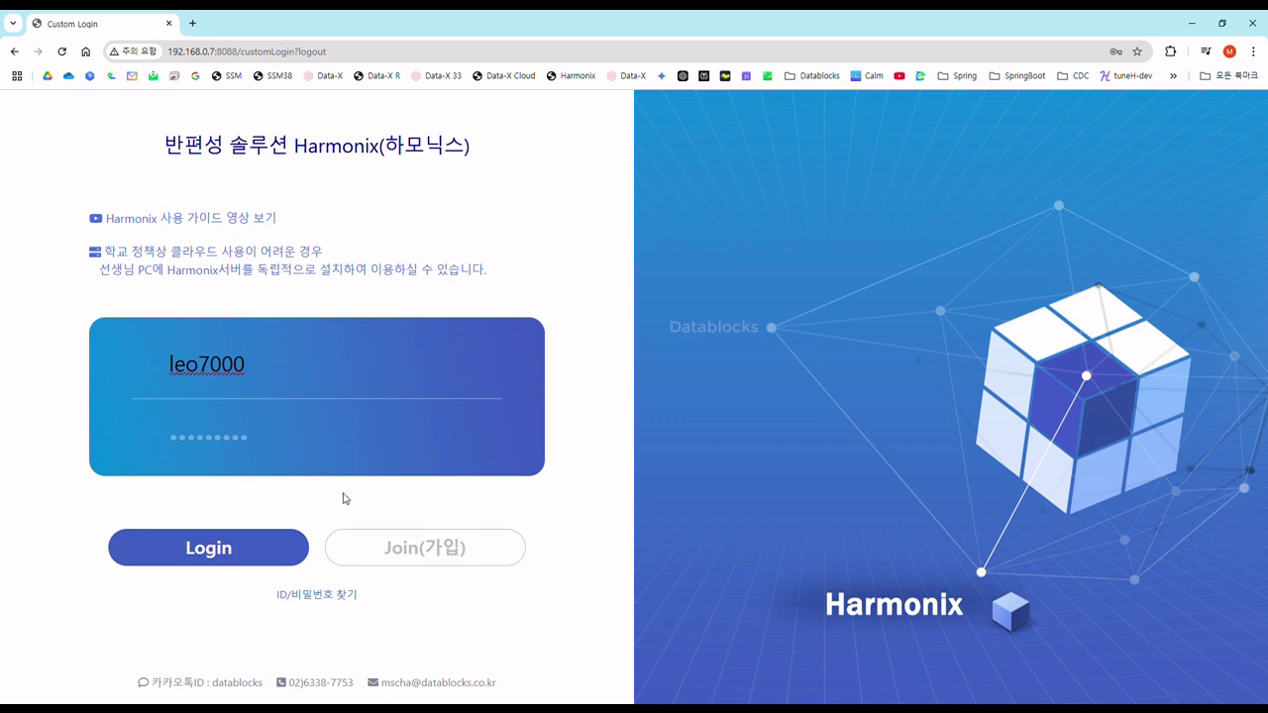
Log in with the prefilled credentials and open 학생목록 업로드 from the dashboard
{"action": "left_click", "coordinate": [256, 550]}
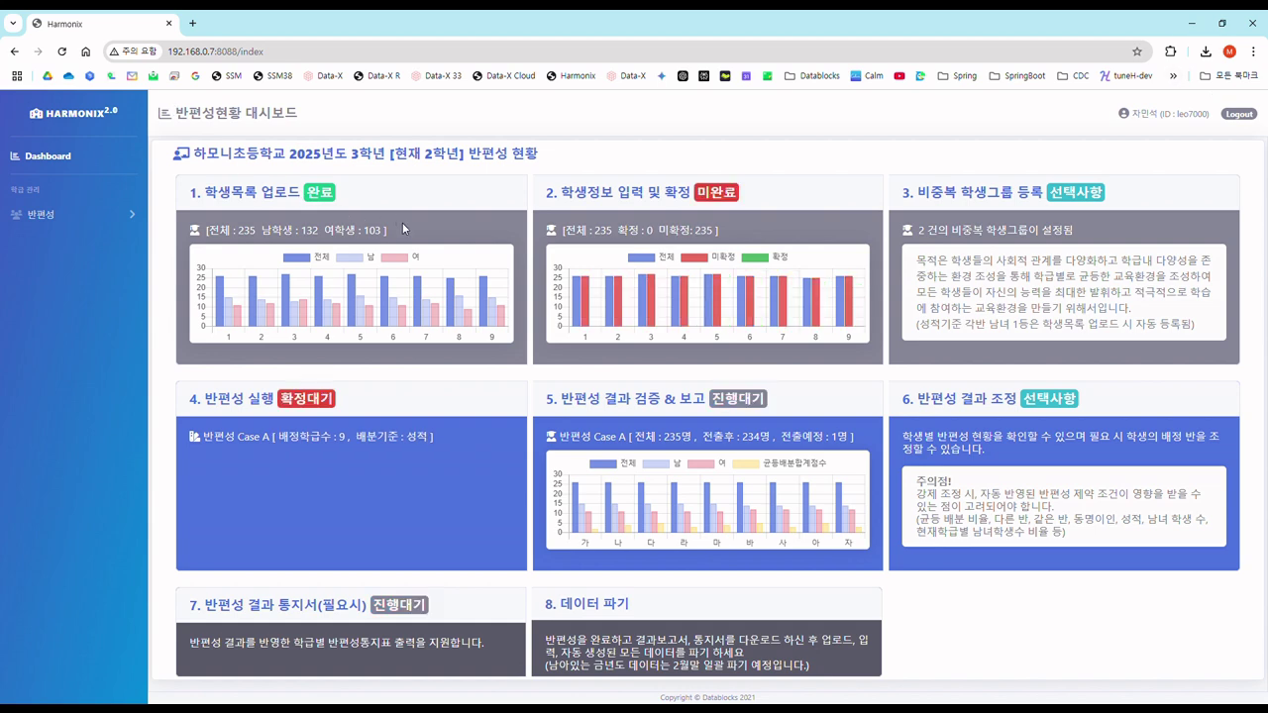
{"action": "left_click", "coordinate": [261, 193]}
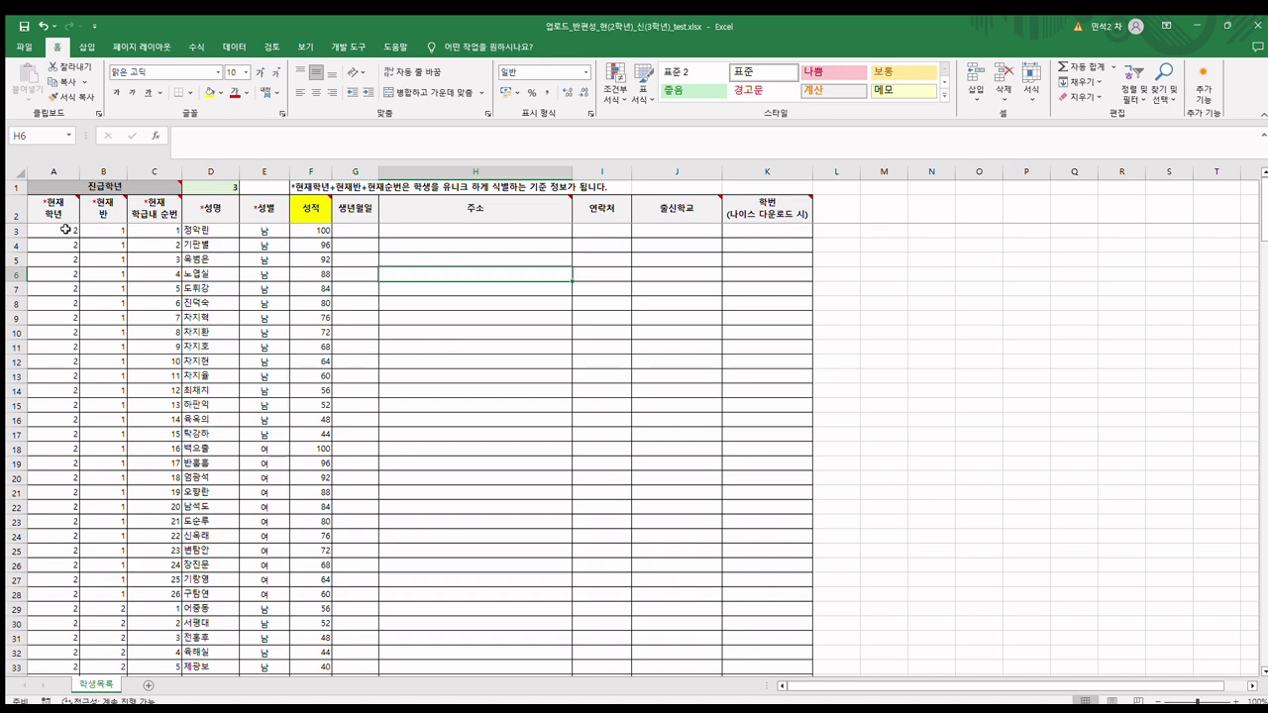
In the Excel student list, examine the required columns from current grade, class and number through name, gender and score
{"action": "left_click_drag", "start_coordinate": [54, 220], "coordinate": [150, 216]}
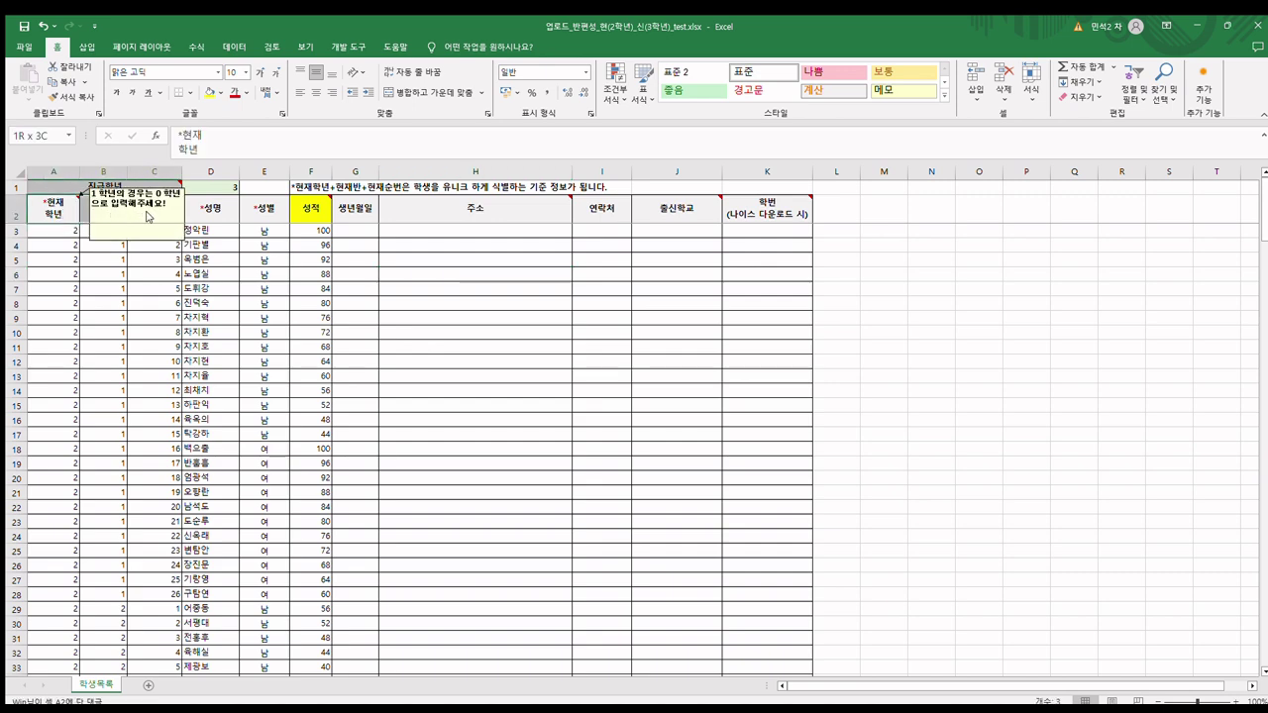
{"action": "left_click_drag", "start_coordinate": [64, 228], "coordinate": [146, 231]}
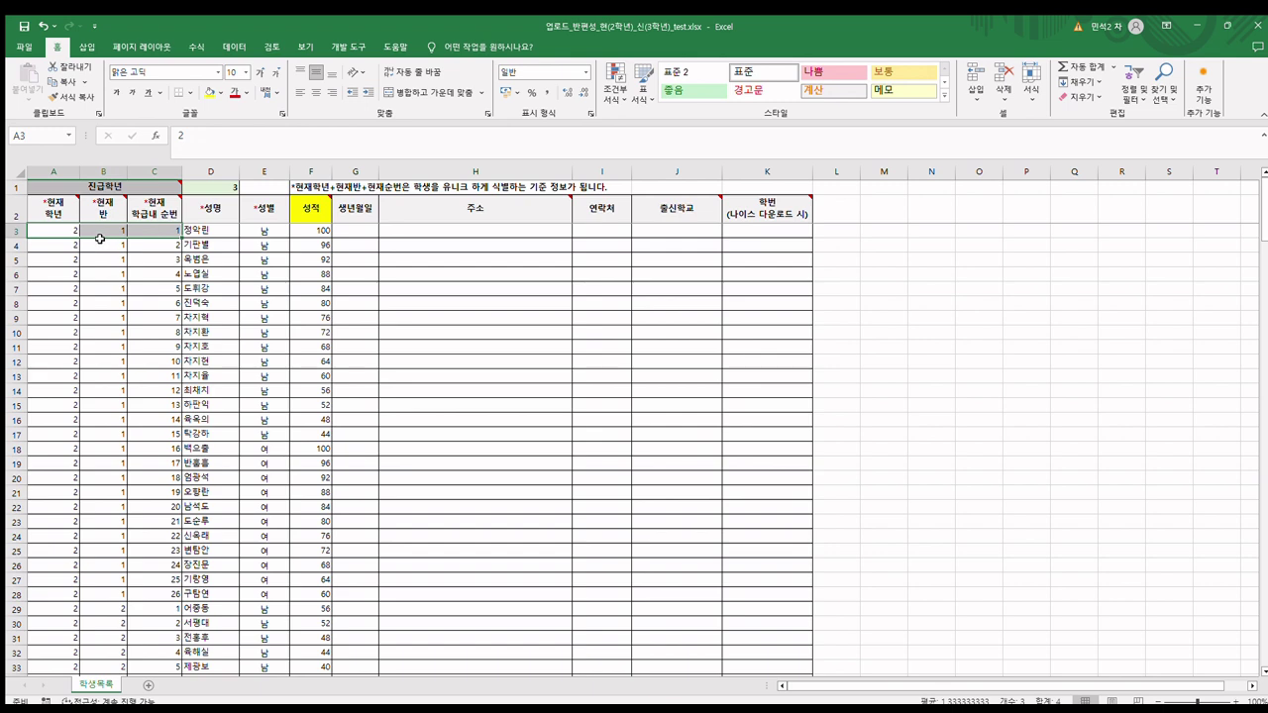
{"action": "left_click", "coordinate": [234, 290]}
{"action": "left_click_drag", "start_coordinate": [76, 185], "coordinate": [308, 319]}
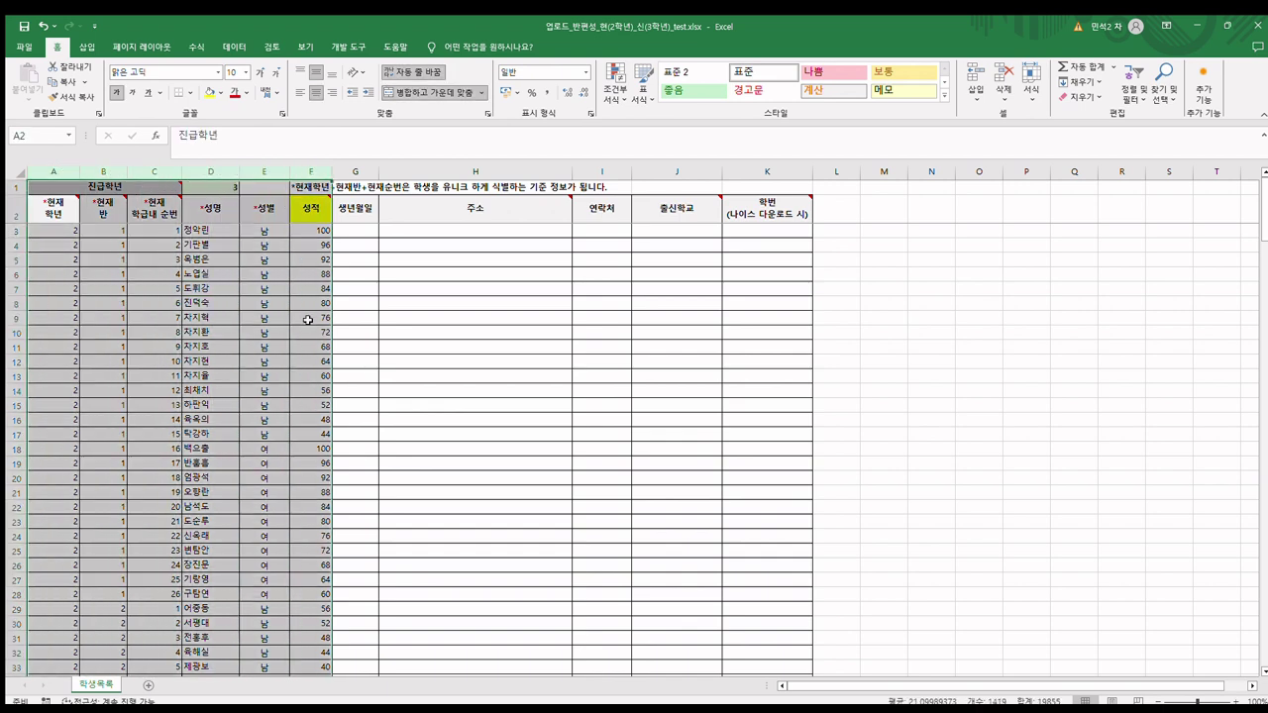
{"action": "left_click", "coordinate": [308, 319]}
Try filling the first student's score of 100 down the whole 성적 column, and undo the fill
{"action": "left_click", "coordinate": [319, 232]}
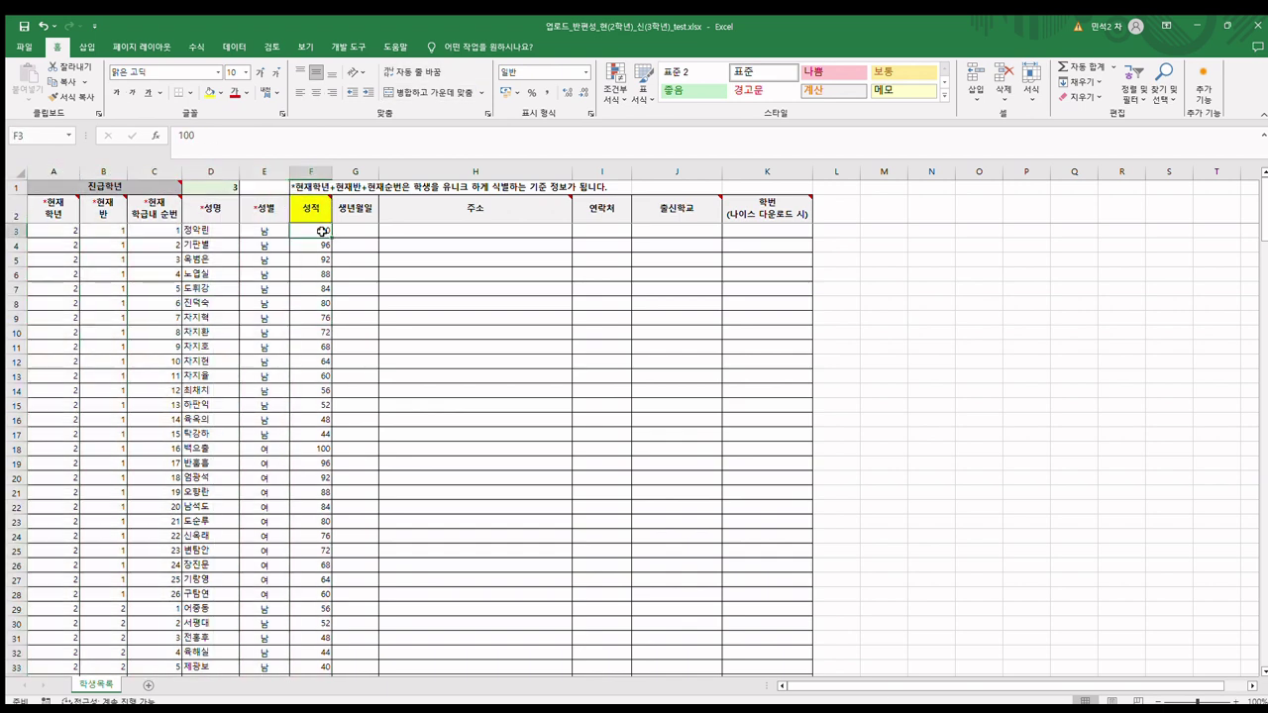
{"action": "double_click", "coordinate": [331, 238]}
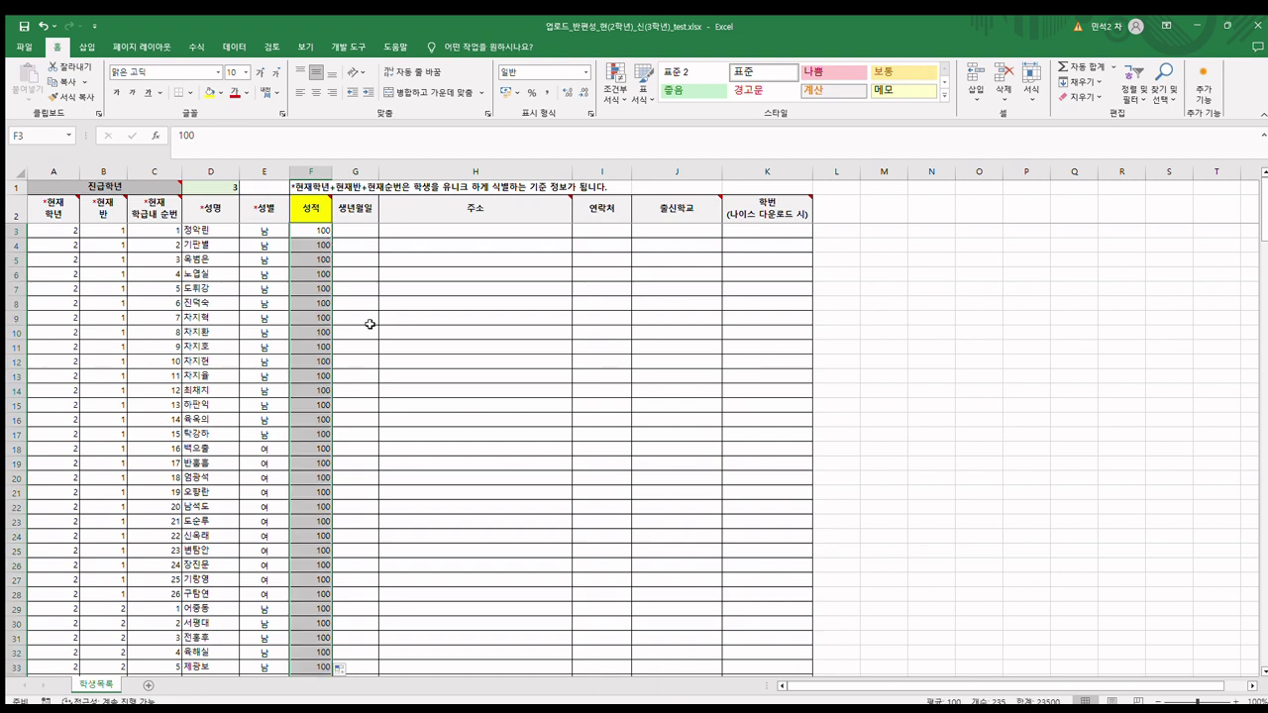
{"action": "key", "text": "ctrl+z"}
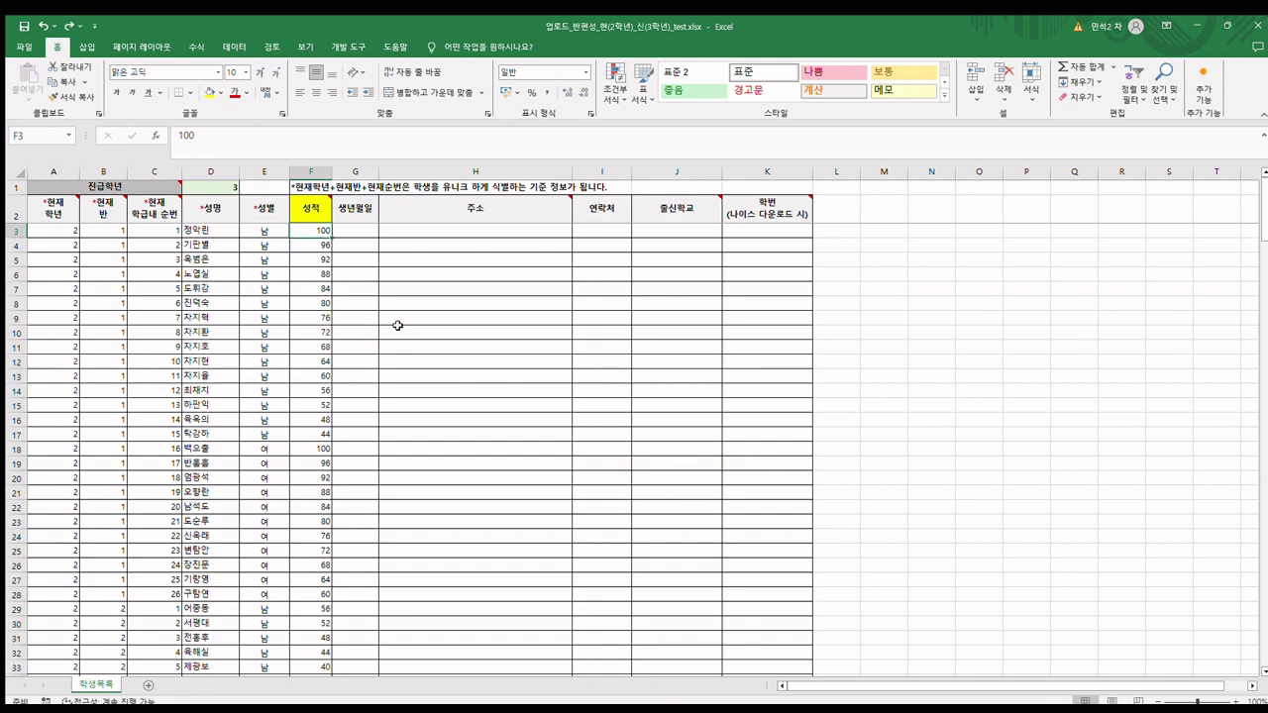
{"action": "left_click", "coordinate": [380, 289]}
Change the 성적 column header in F2 to 순위
{"action": "left_click", "coordinate": [330, 214]}
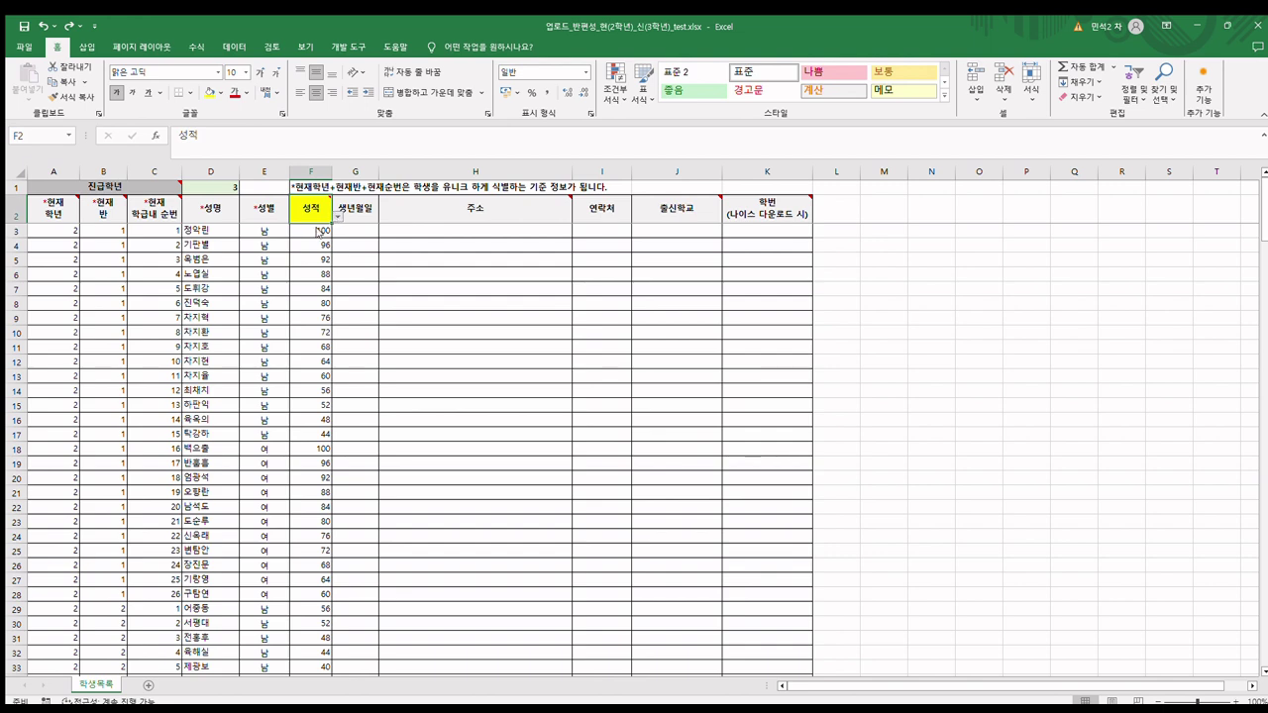
{"action": "type", "text": "순위"}
{"action": "left_click", "coordinate": [343, 245]}
Try entering ranks 1 and 2 for the first two students in column F, and undo both entries
{"action": "left_click", "coordinate": [322, 237]}
{"action": "type", "text": "1"}
{"action": "key", "text": "Return"}
{"action": "type", "text": "2"}
{"action": "left_click", "coordinate": [350, 287]}
{"action": "key", "text": "ctrl+z"}
{"action": "key", "text": "ctrl+z"}
{"action": "left_click", "coordinate": [365, 249]}
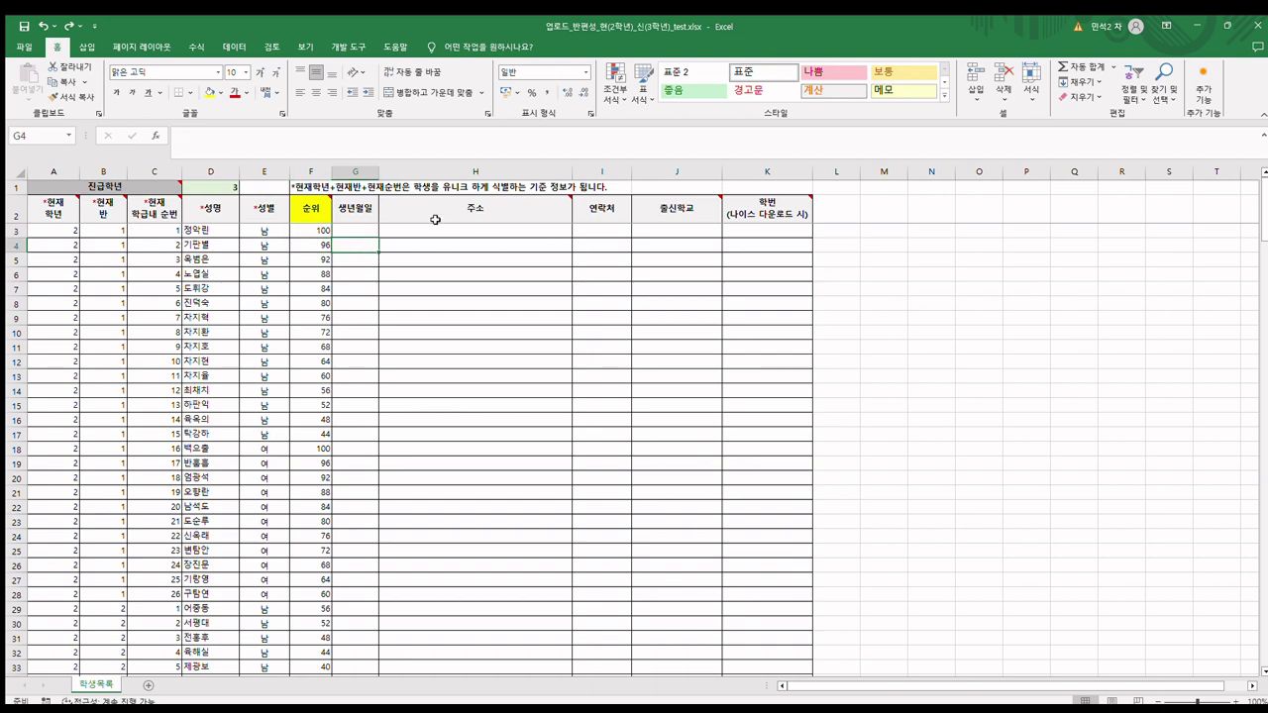
Examine the optional 생년월일, 연락처 and 학번 columns of the student list
{"action": "left_click", "coordinate": [363, 228]}
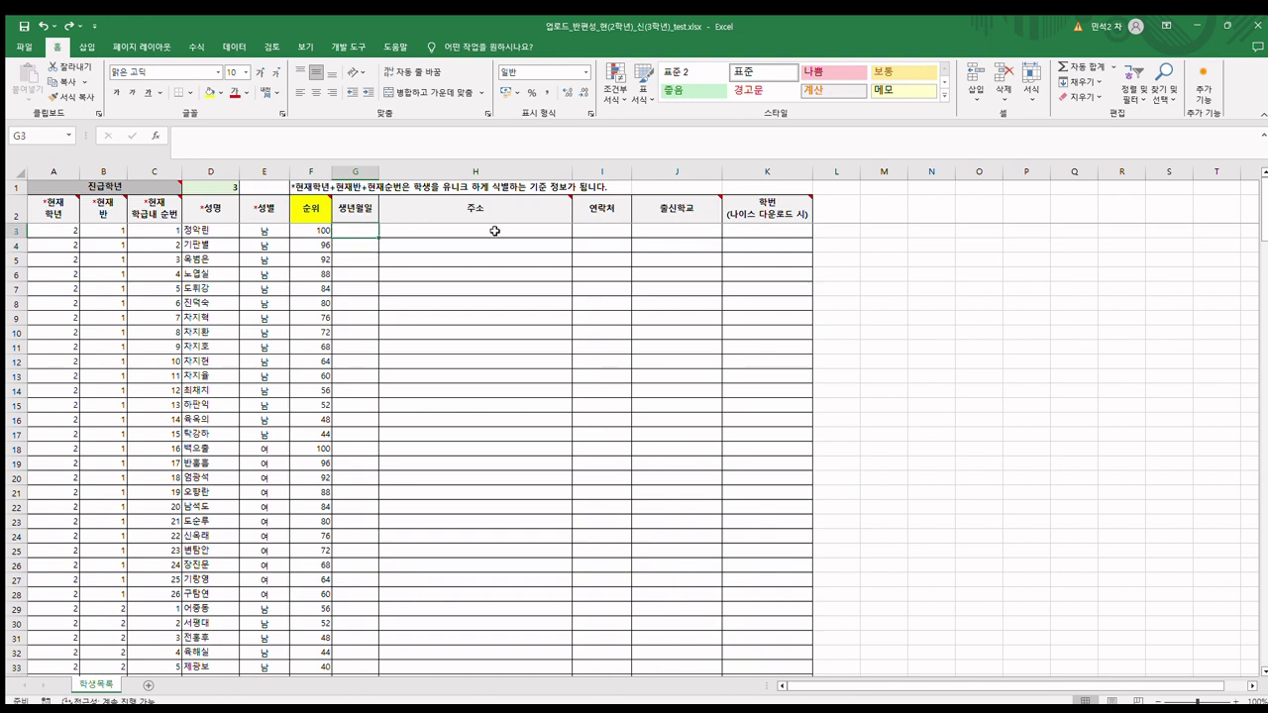
{"action": "left_click", "coordinate": [601, 231]}
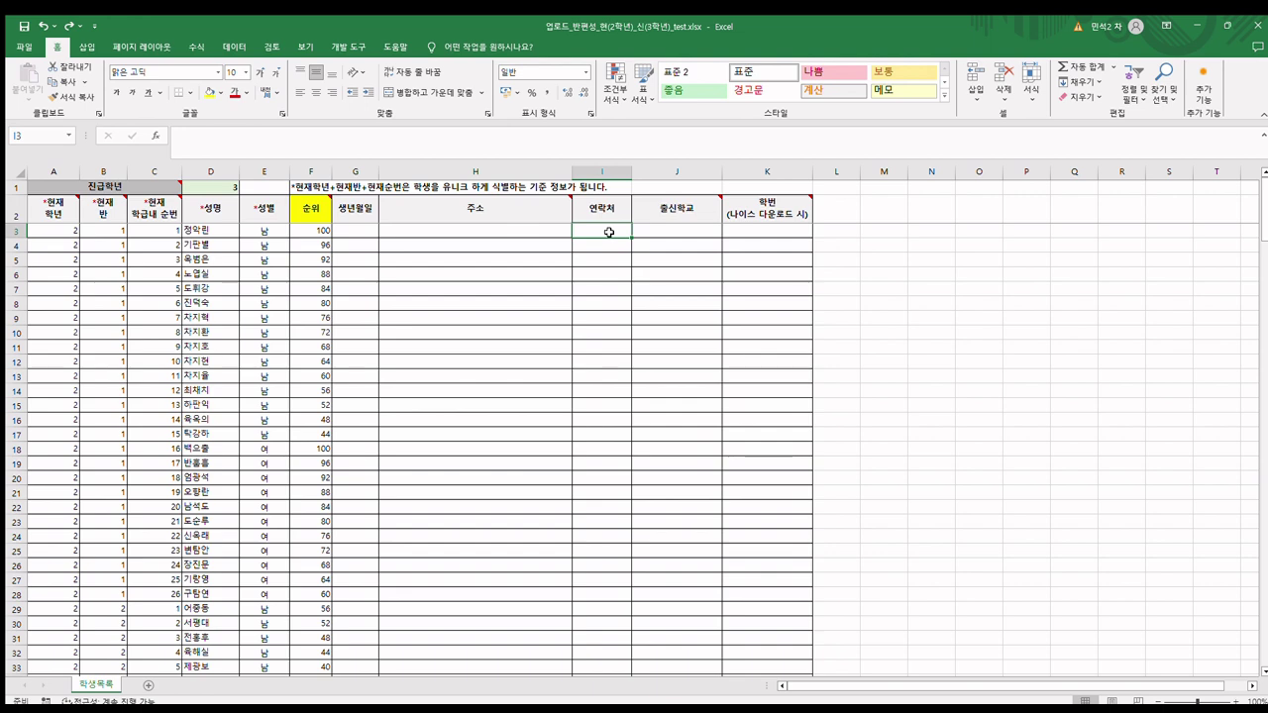
{"action": "left_click_drag", "start_coordinate": [607, 231], "coordinate": [616, 381]}
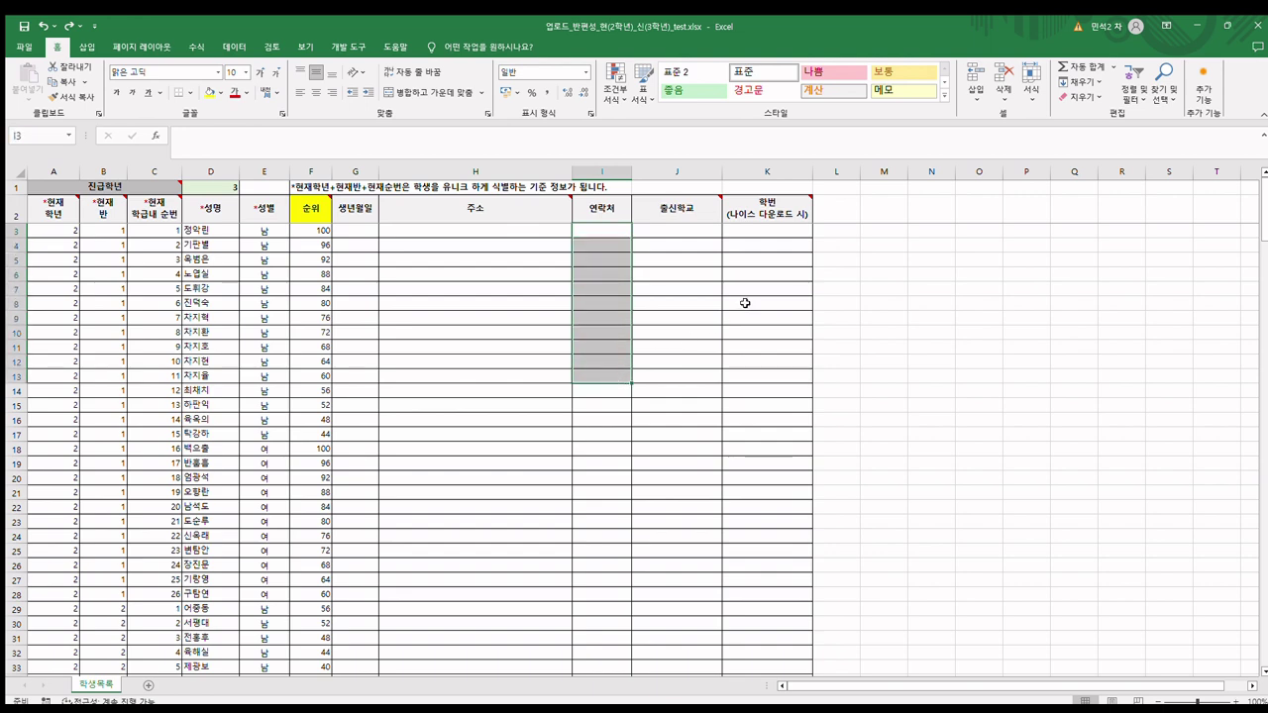
{"action": "left_click", "coordinate": [764, 230]}
{"action": "left_click_drag", "start_coordinate": [764, 230], "coordinate": [764, 314]}
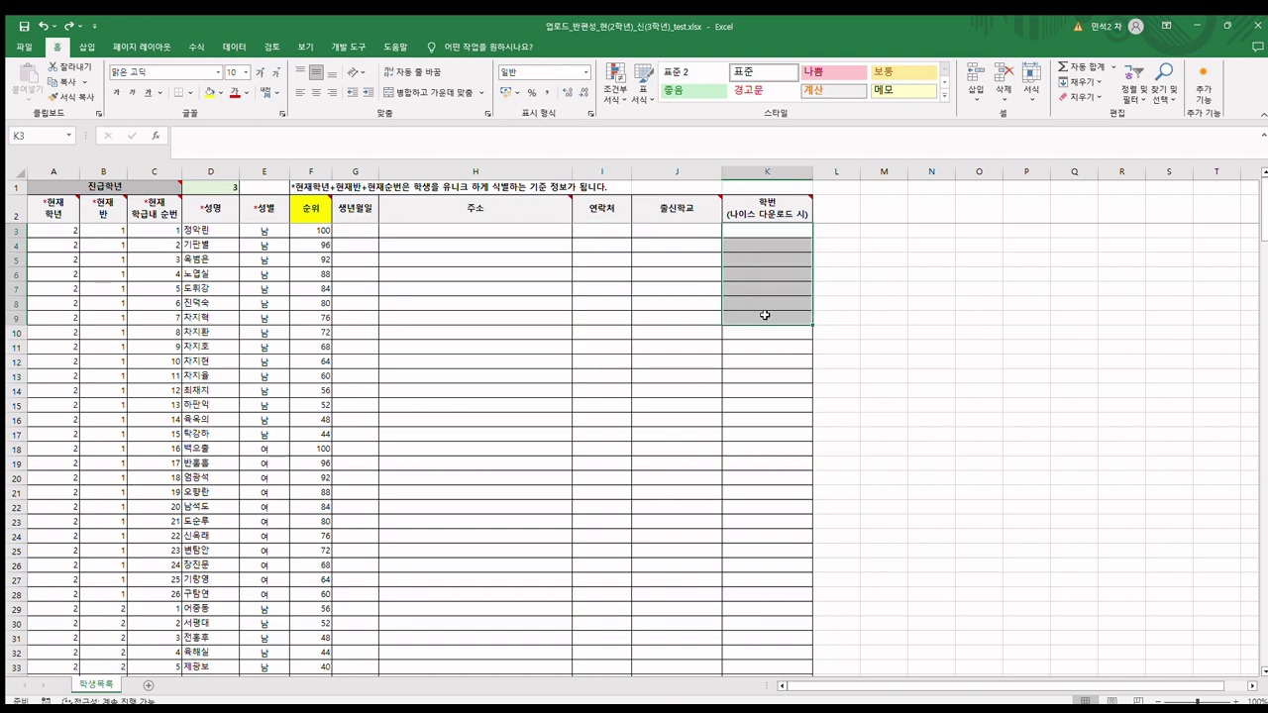
{"action": "left_click", "coordinate": [751, 232]}
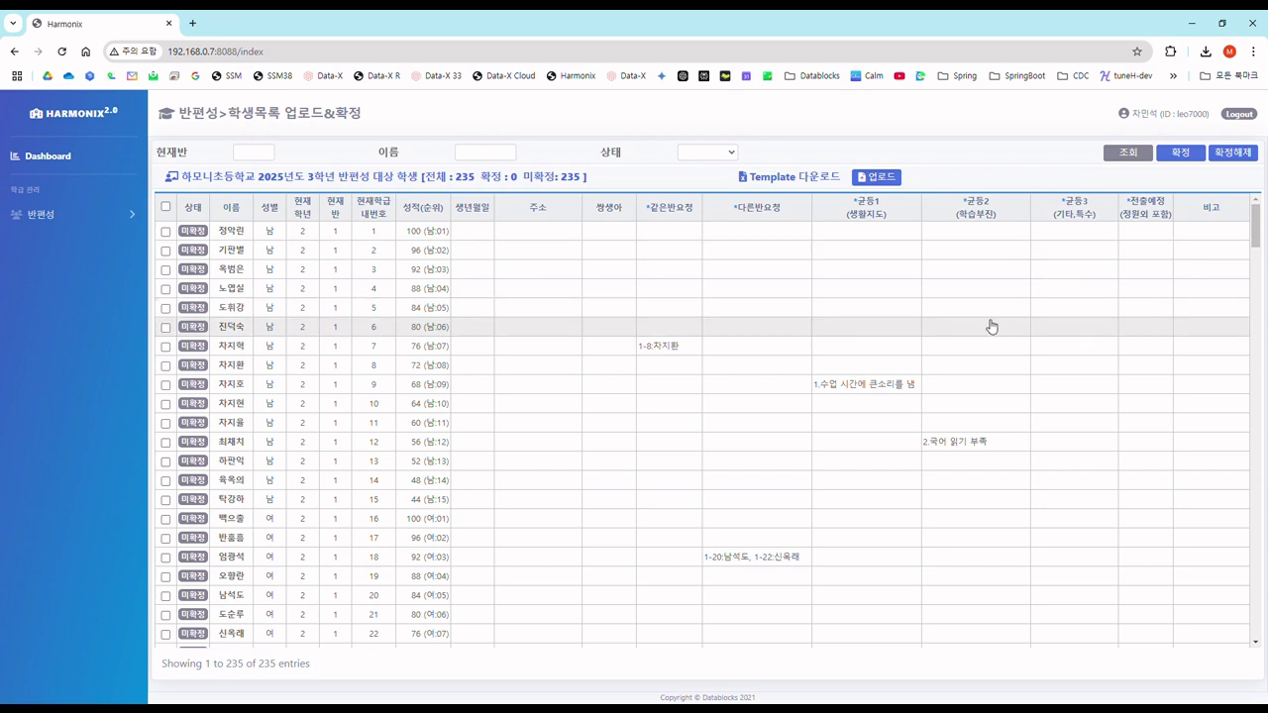
In Harmonix, choose the student list file, upload it for the whole grade and dismiss the result message
{"action": "left_click", "coordinate": [878, 180]}
{"action": "left_click", "coordinate": [518, 188]}
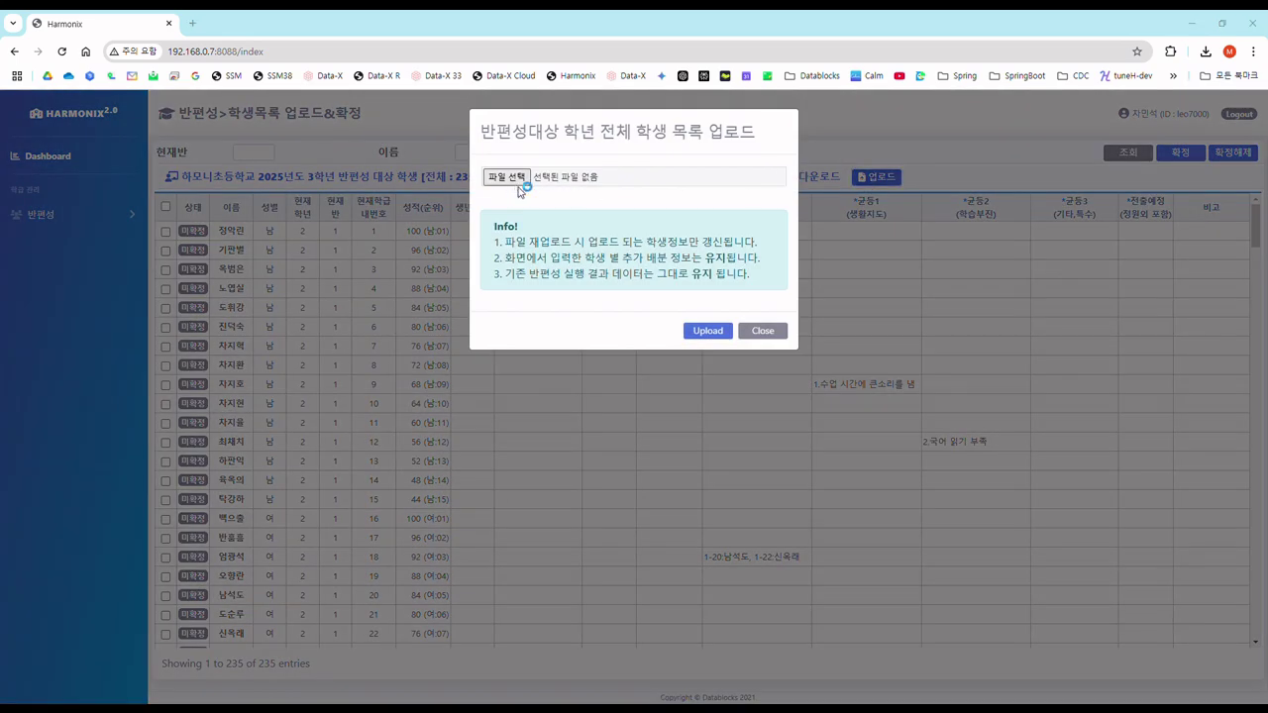
{"action": "double_click", "coordinate": [191, 100]}
{"action": "left_click", "coordinate": [707, 331]}
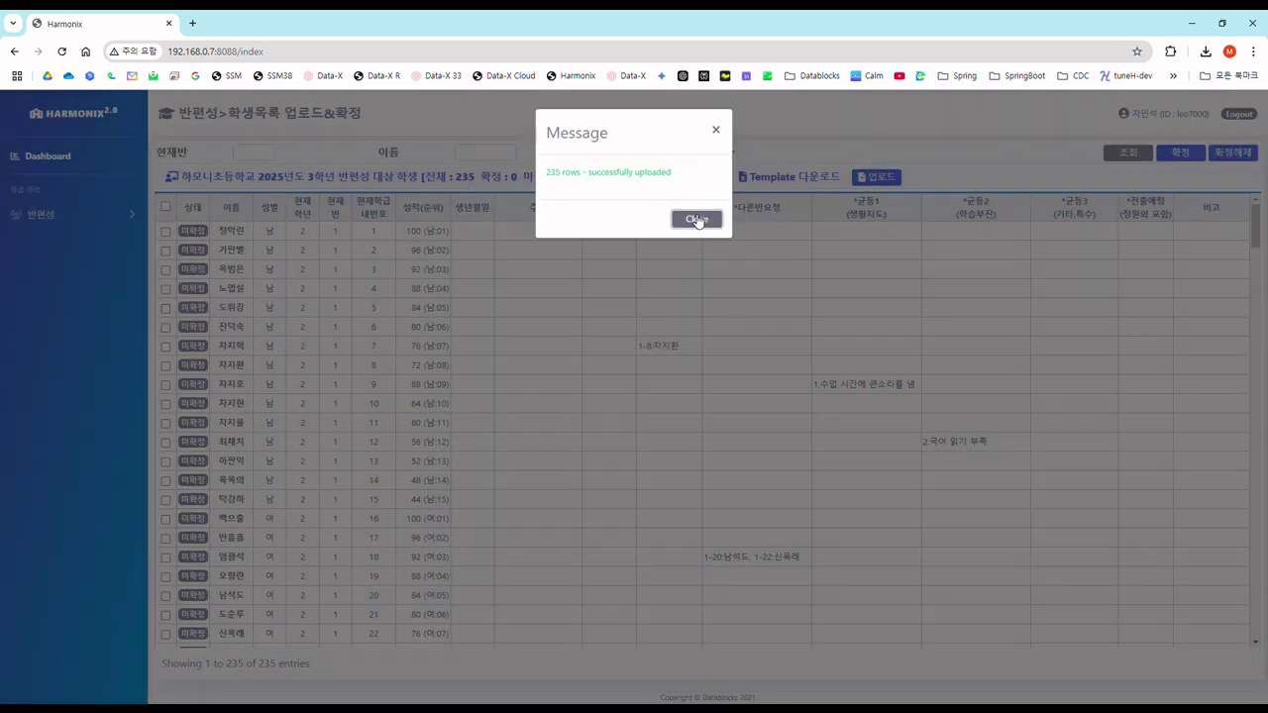
{"action": "left_click", "coordinate": [698, 217]}
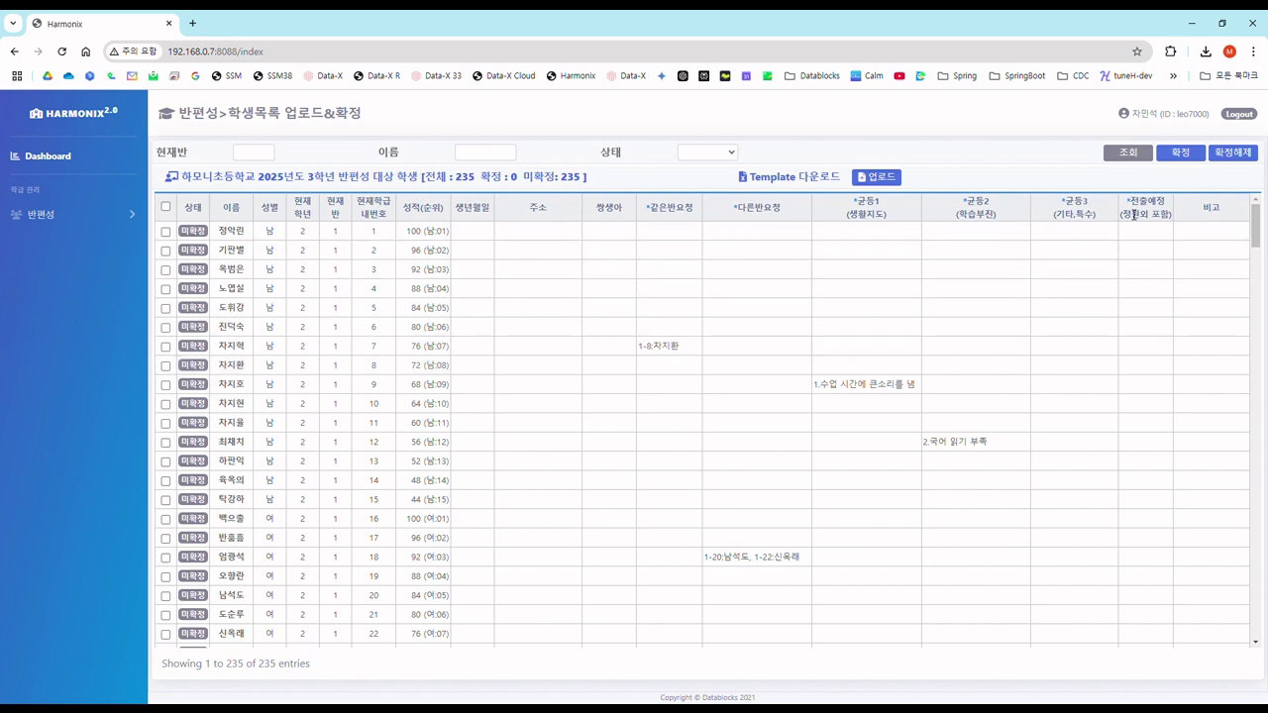
Go to 학생정보 입력 및 확정 through the dashboard and open the record of the student in class 4, number 1
{"action": "left_click", "coordinate": [176, 107]}
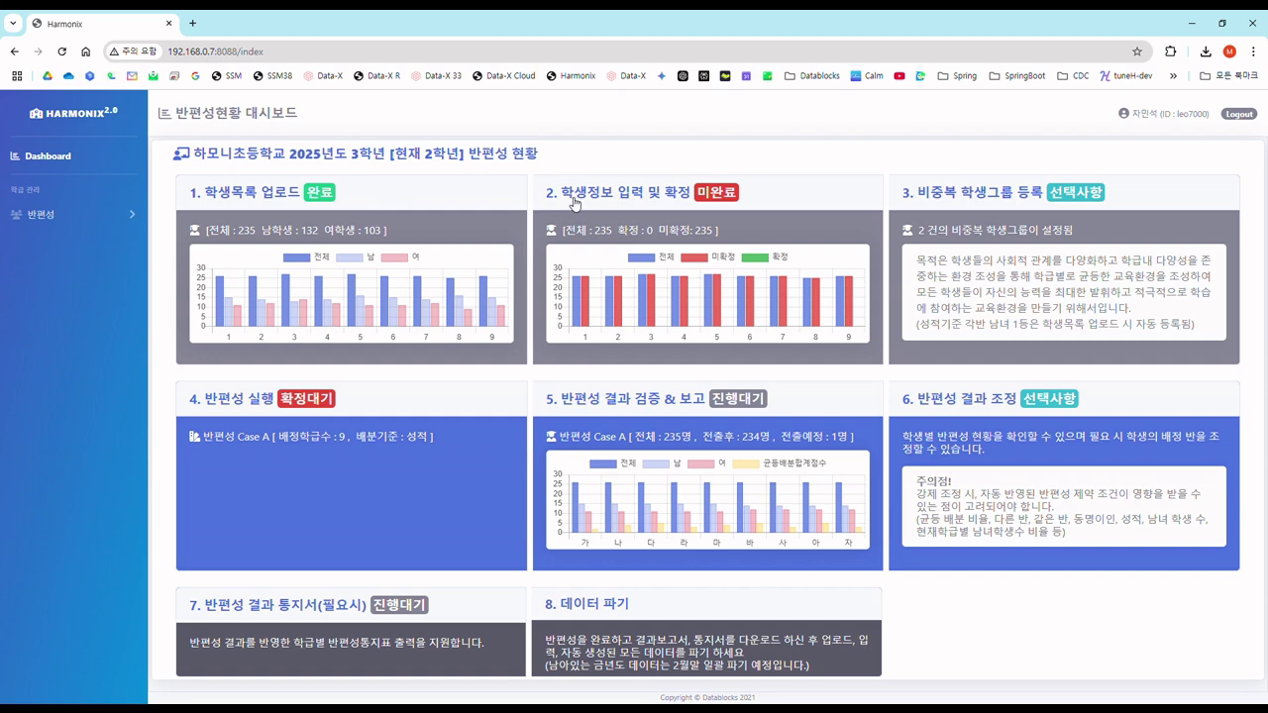
{"action": "left_click", "coordinate": [650, 201]}
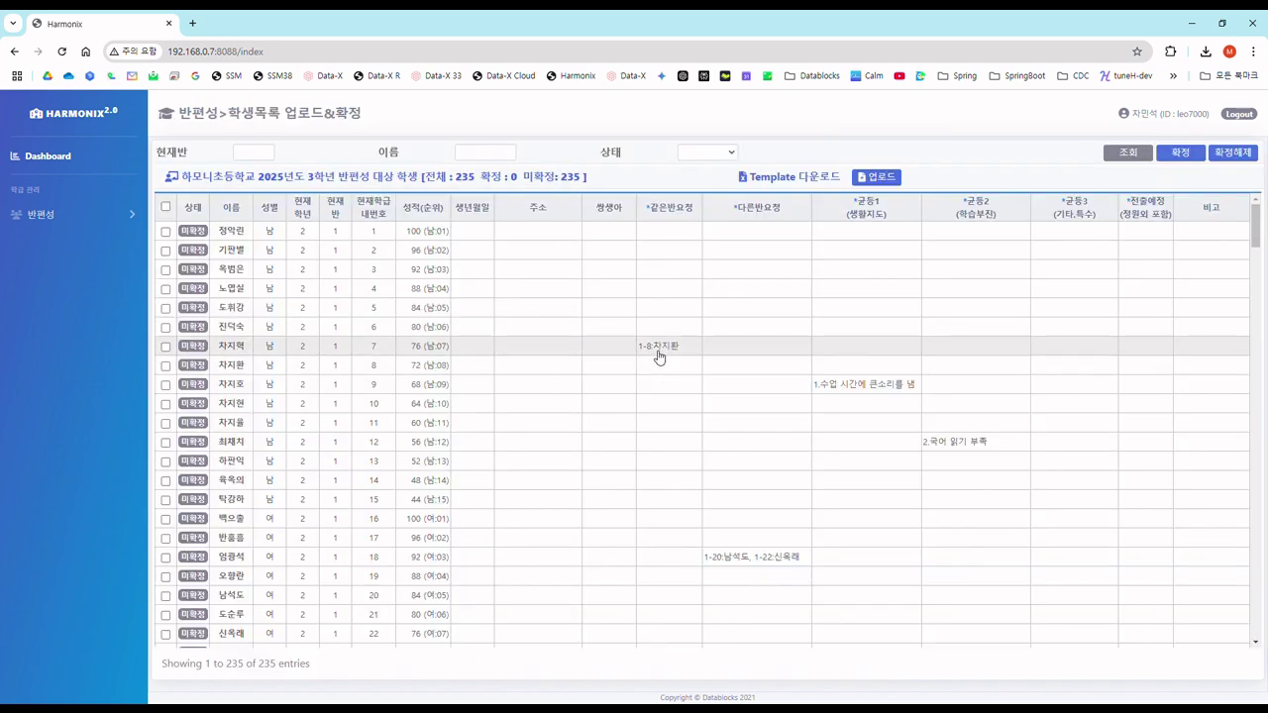
{"action": "scroll", "coordinate": [657, 354], "scroll_direction": "down", "scroll_amount": 5}
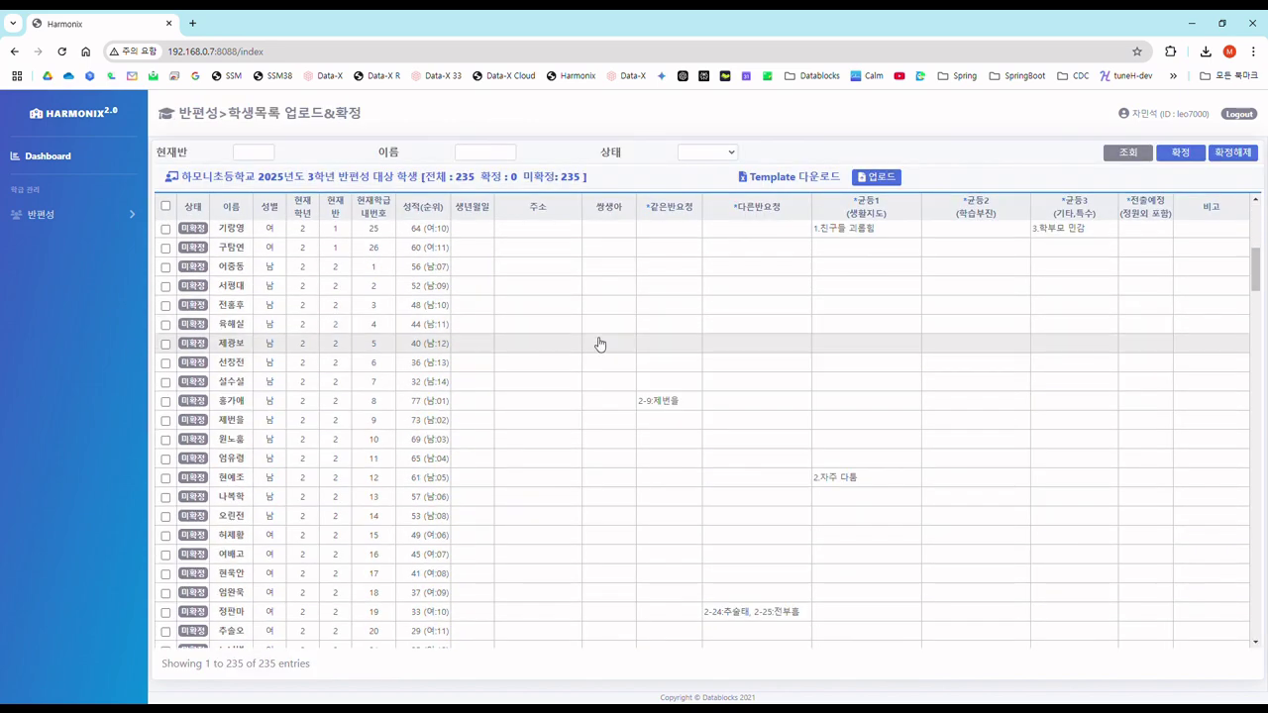
{"action": "scroll", "coordinate": [521, 346], "scroll_direction": "down", "scroll_amount": 8}
{"action": "scroll", "coordinate": [482, 373], "scroll_direction": "down", "scroll_amount": 2}
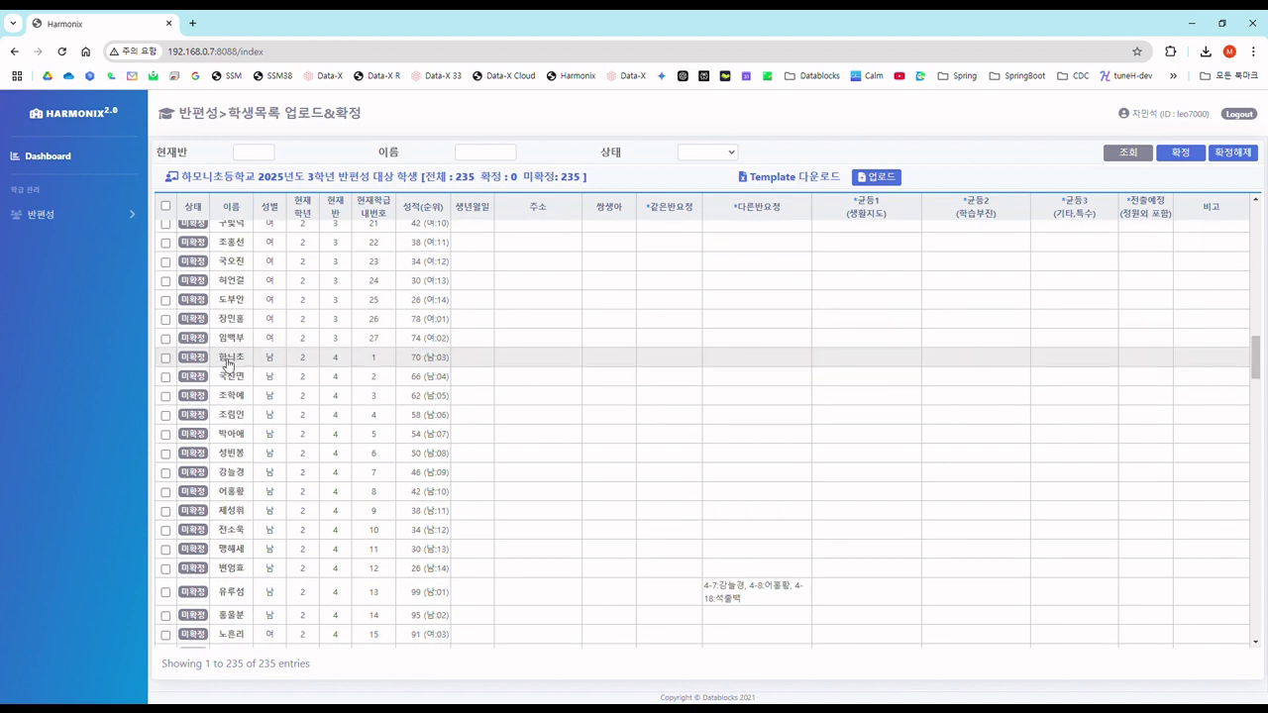
{"action": "double_click", "coordinate": [608, 362]}
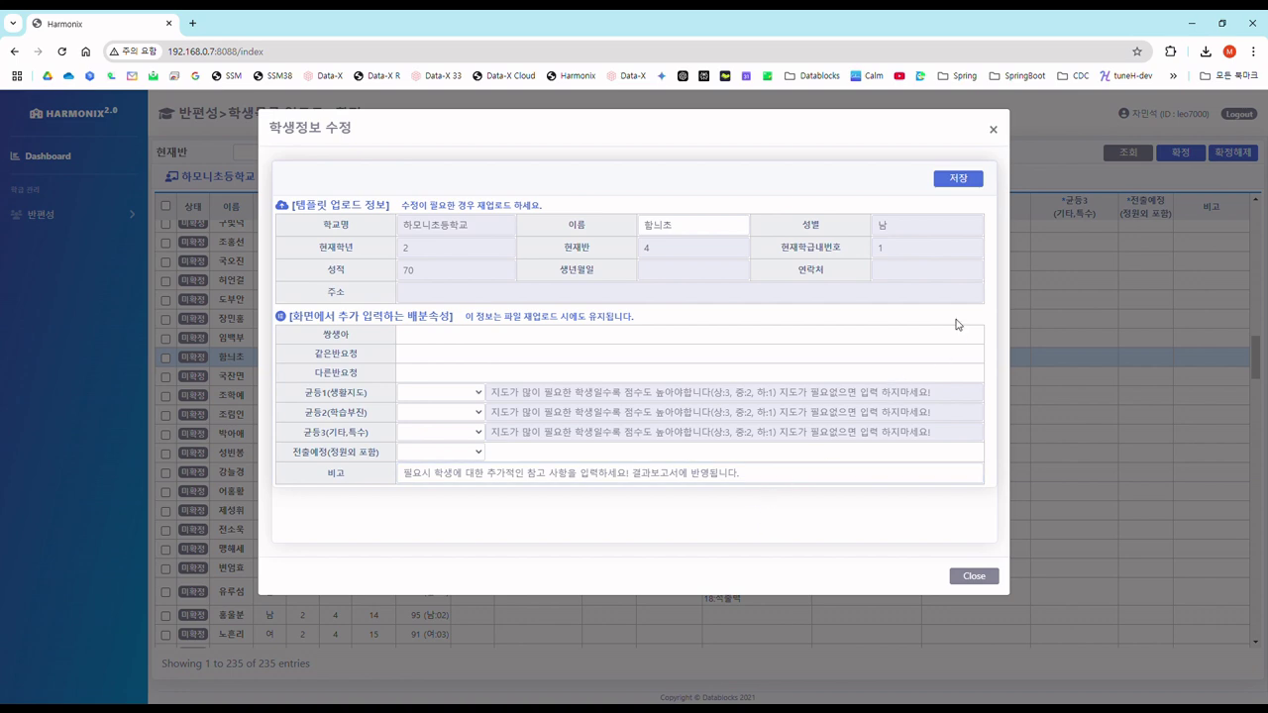
Register the student in class 4, number 2 as the open student's 쌍생아 and save the record
{"action": "left_click", "coordinate": [428, 337]}
{"action": "scroll", "coordinate": [409, 349], "scroll_direction": "down", "scroll_amount": 3}
{"action": "scroll", "coordinate": [409, 348], "scroll_direction": "down", "scroll_amount": 5}
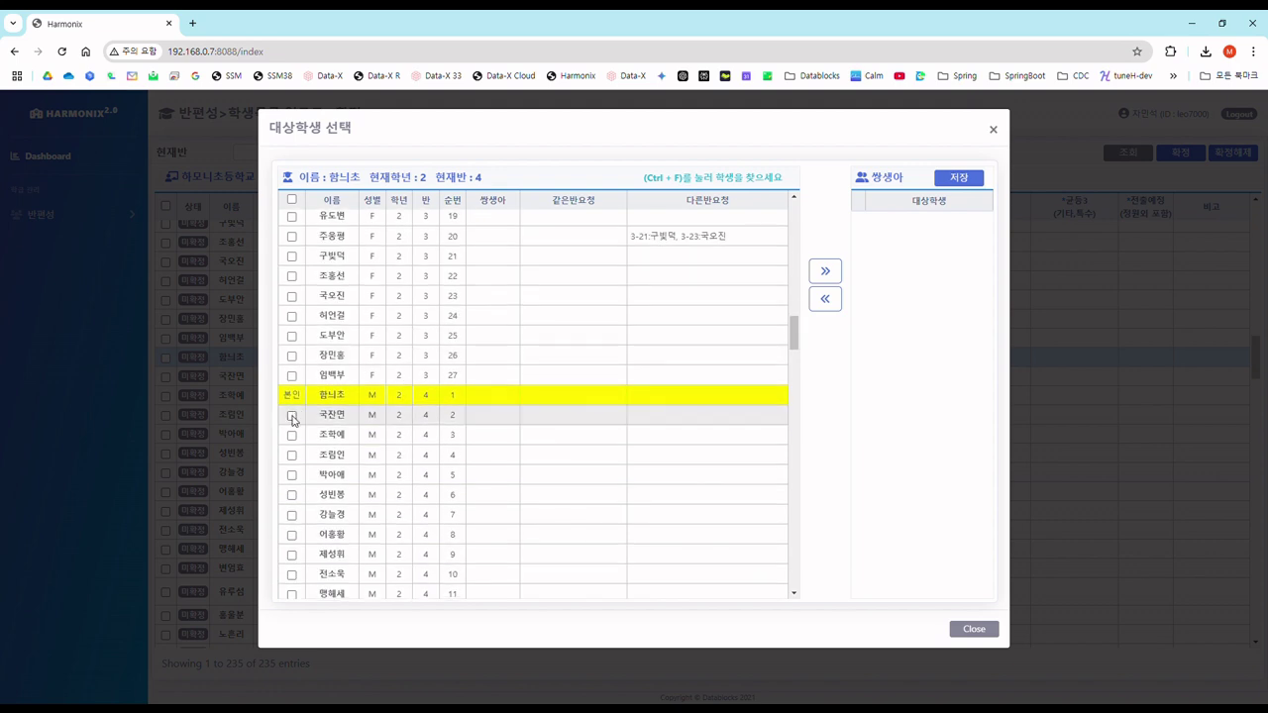
{"action": "left_click", "coordinate": [825, 271]}
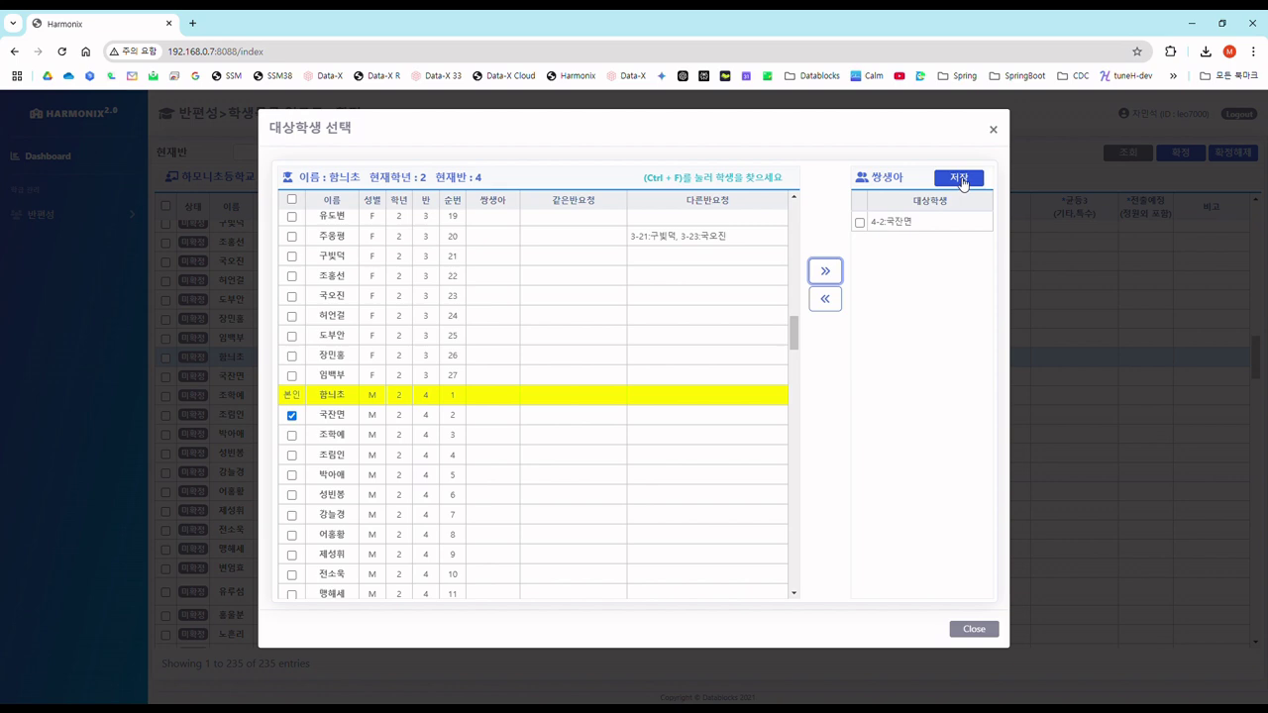
{"action": "left_click", "coordinate": [961, 180]}
{"action": "left_click", "coordinate": [957, 179]}
{"action": "left_click", "coordinate": [770, 220]}
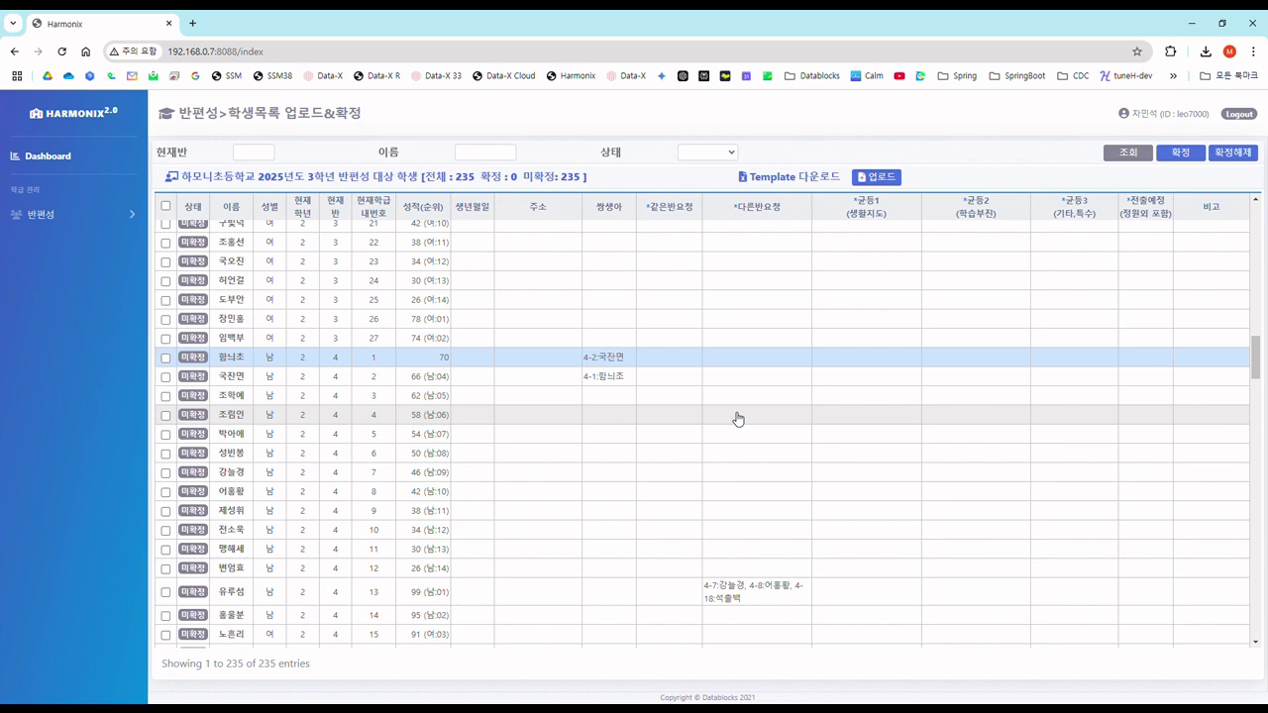
{"action": "scroll", "coordinate": [742, 450], "scroll_direction": "down", "scroll_amount": 4}
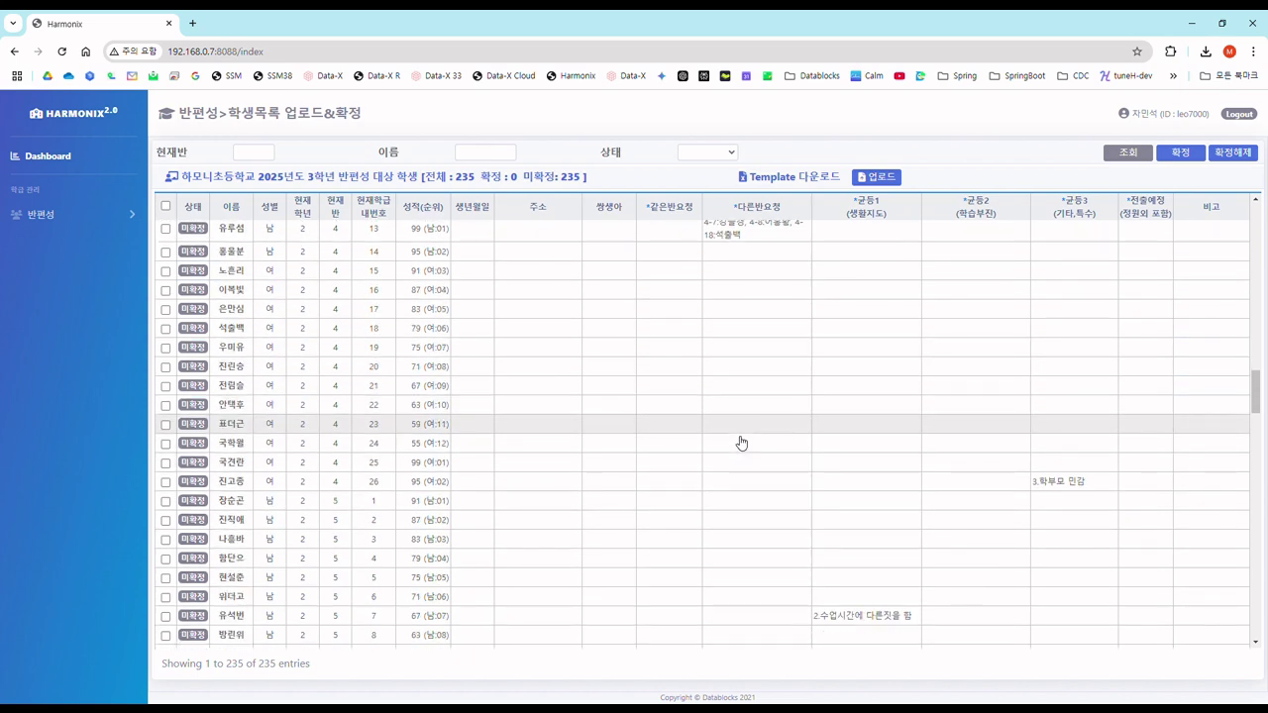
For the student in class 4, number 19, register class 4, number 20 as 같은반요청, save the record and dismiss the result message
{"action": "double_click", "coordinate": [750, 314]}
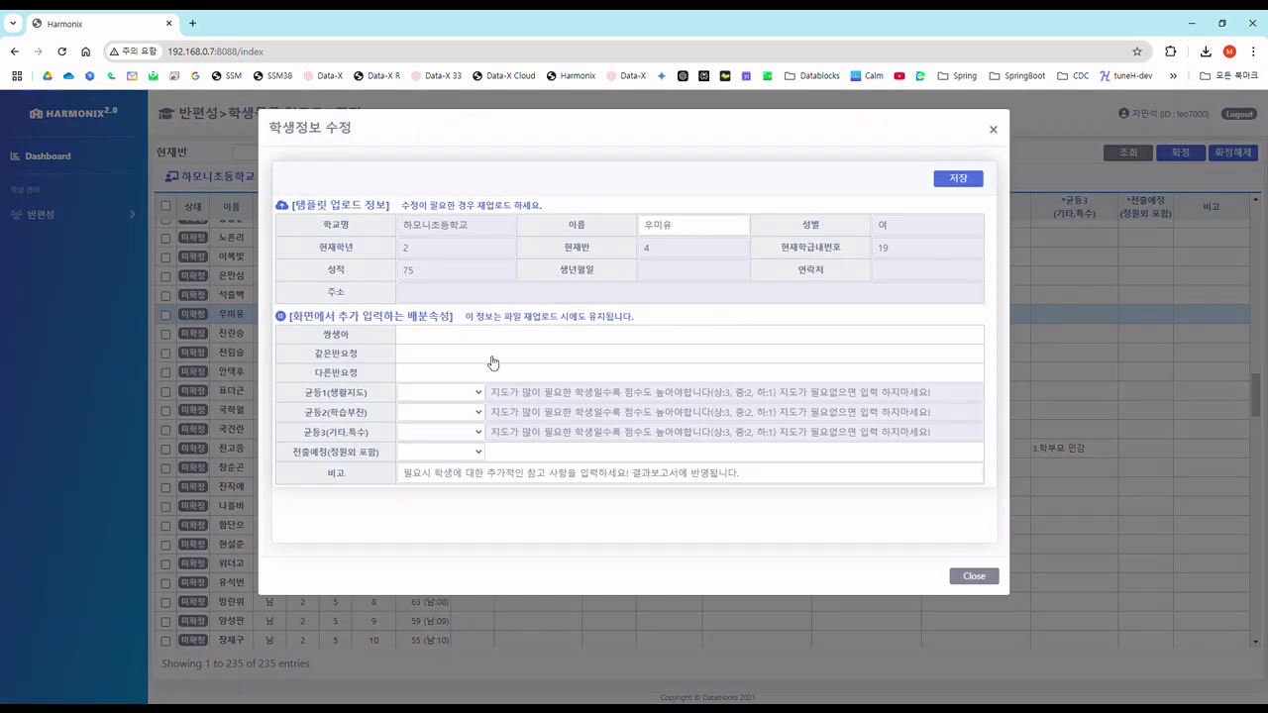
{"action": "left_click", "coordinate": [424, 355]}
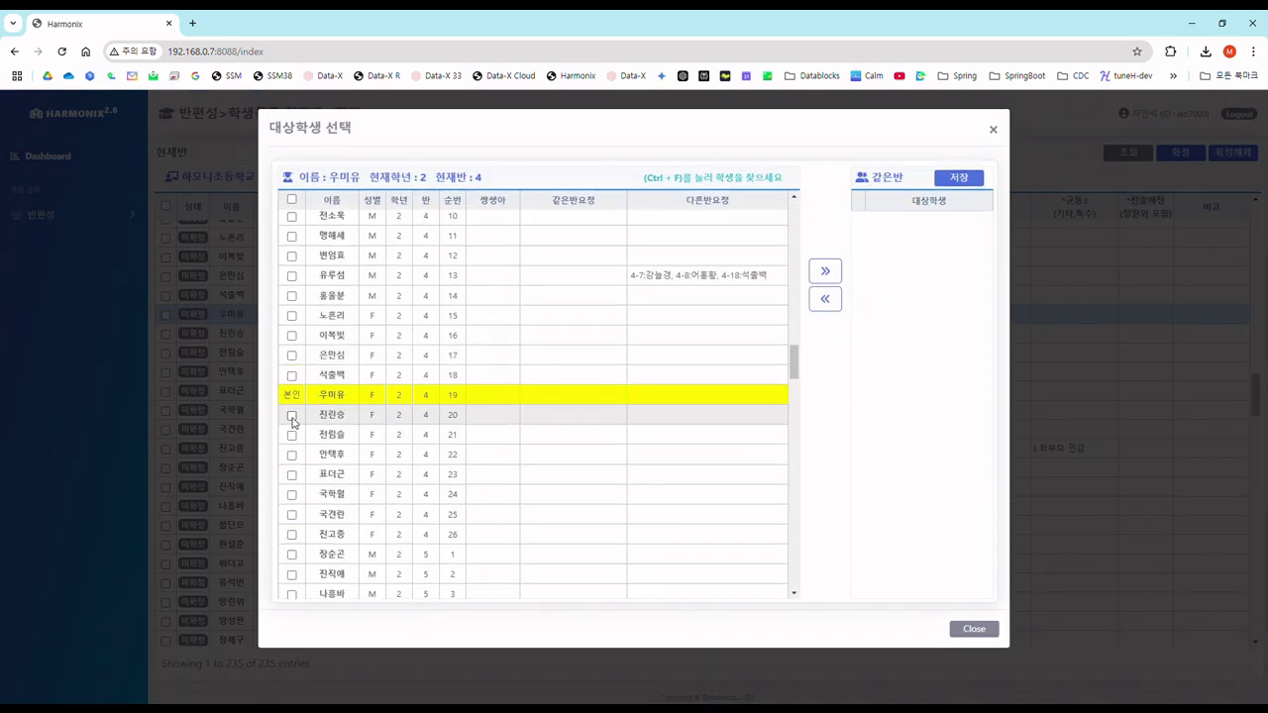
{"action": "left_click", "coordinate": [292, 416]}
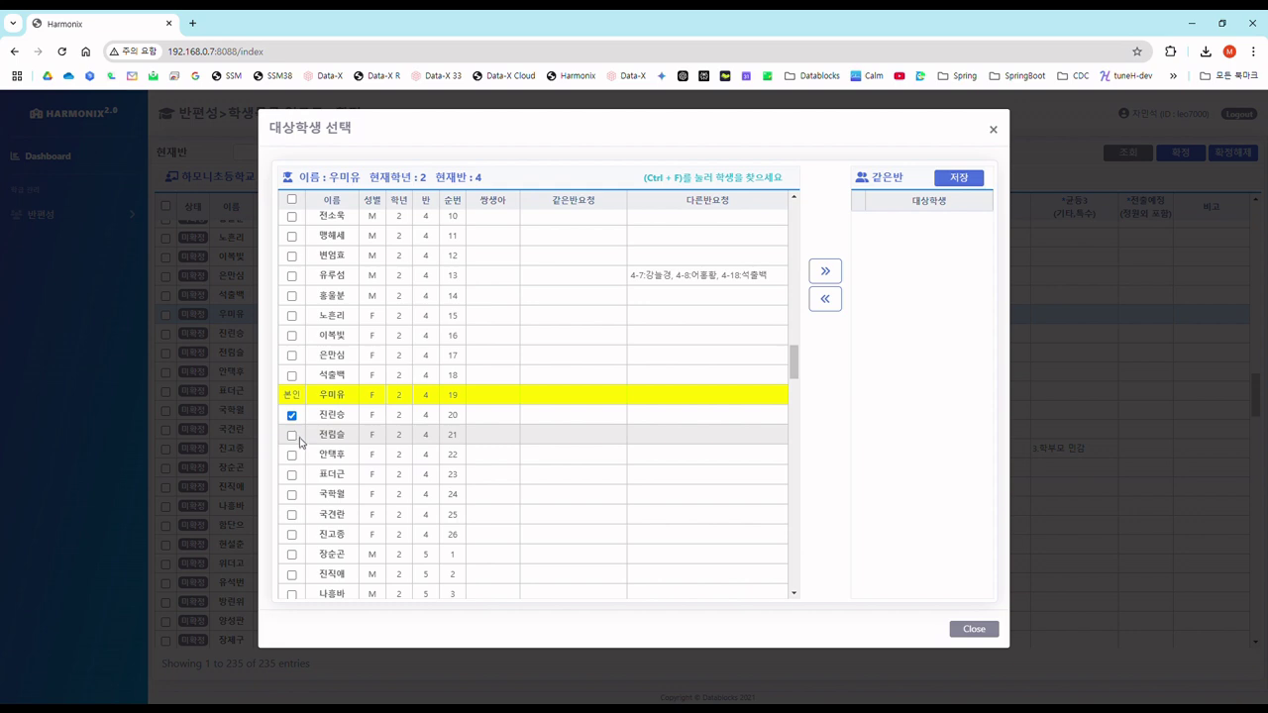
{"action": "left_click", "coordinate": [838, 273]}
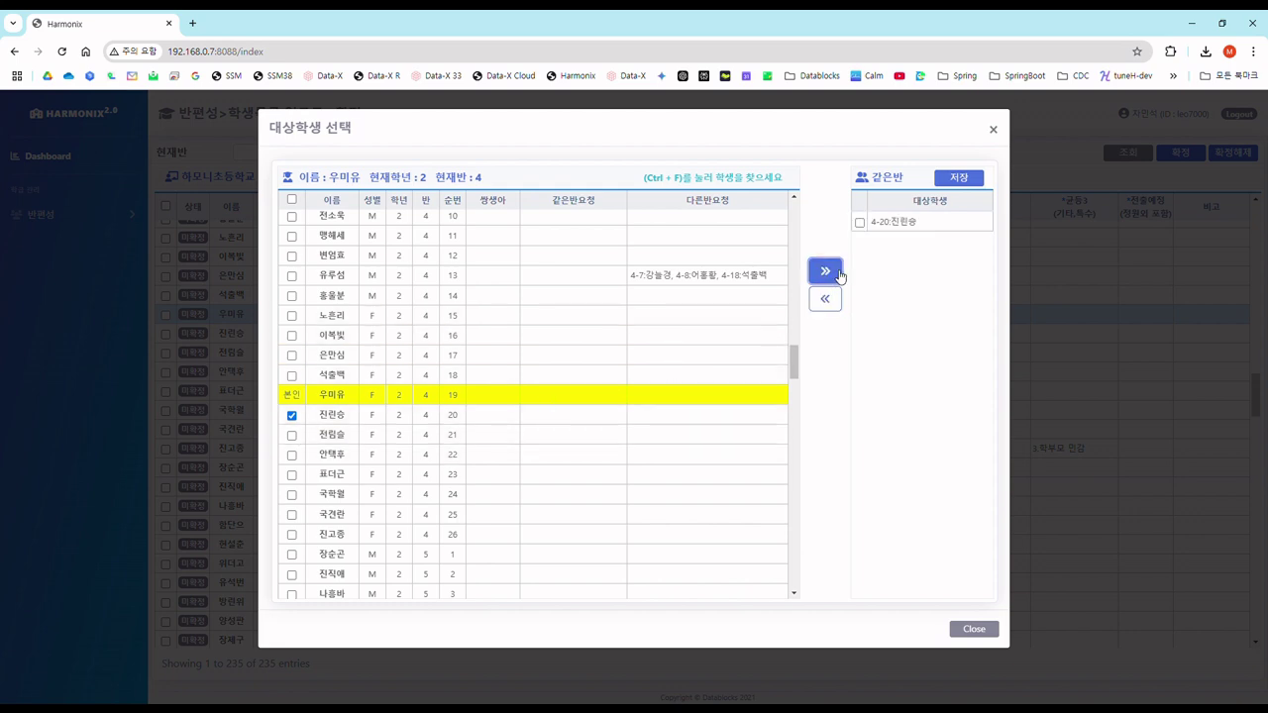
{"action": "left_click", "coordinate": [961, 181]}
{"action": "left_click", "coordinate": [959, 179]}
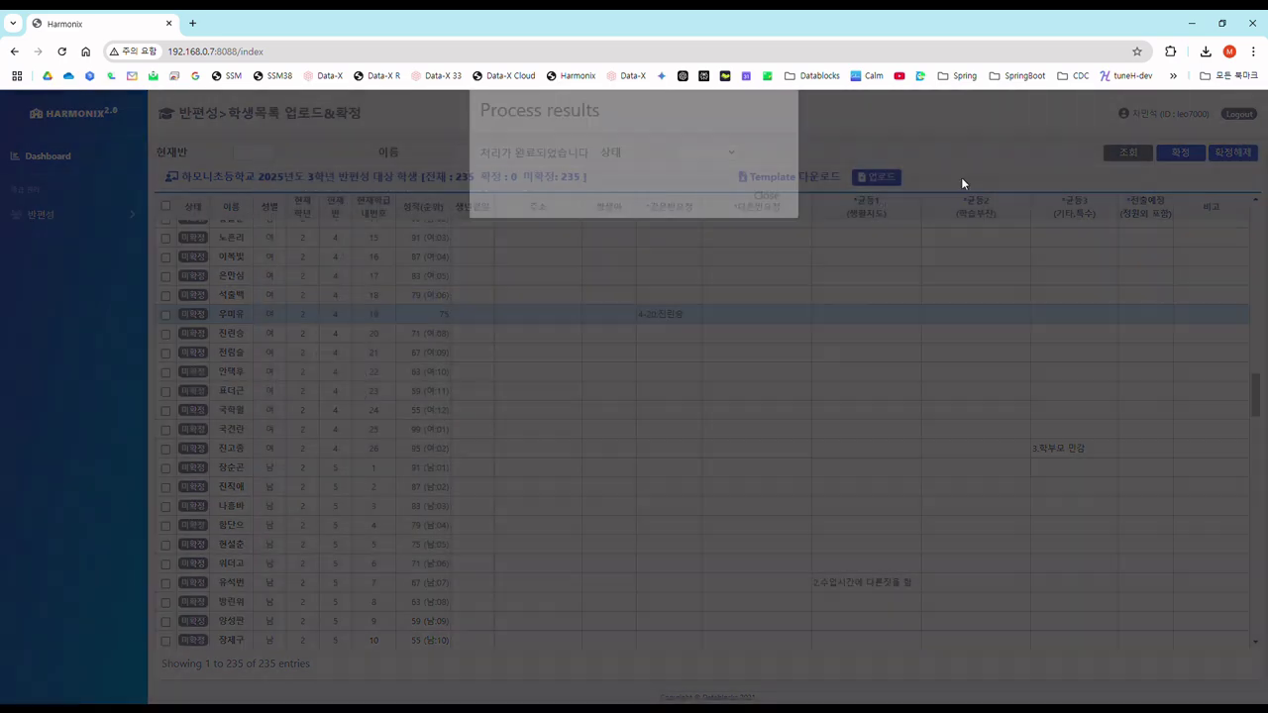
{"action": "left_click", "coordinate": [765, 220]}
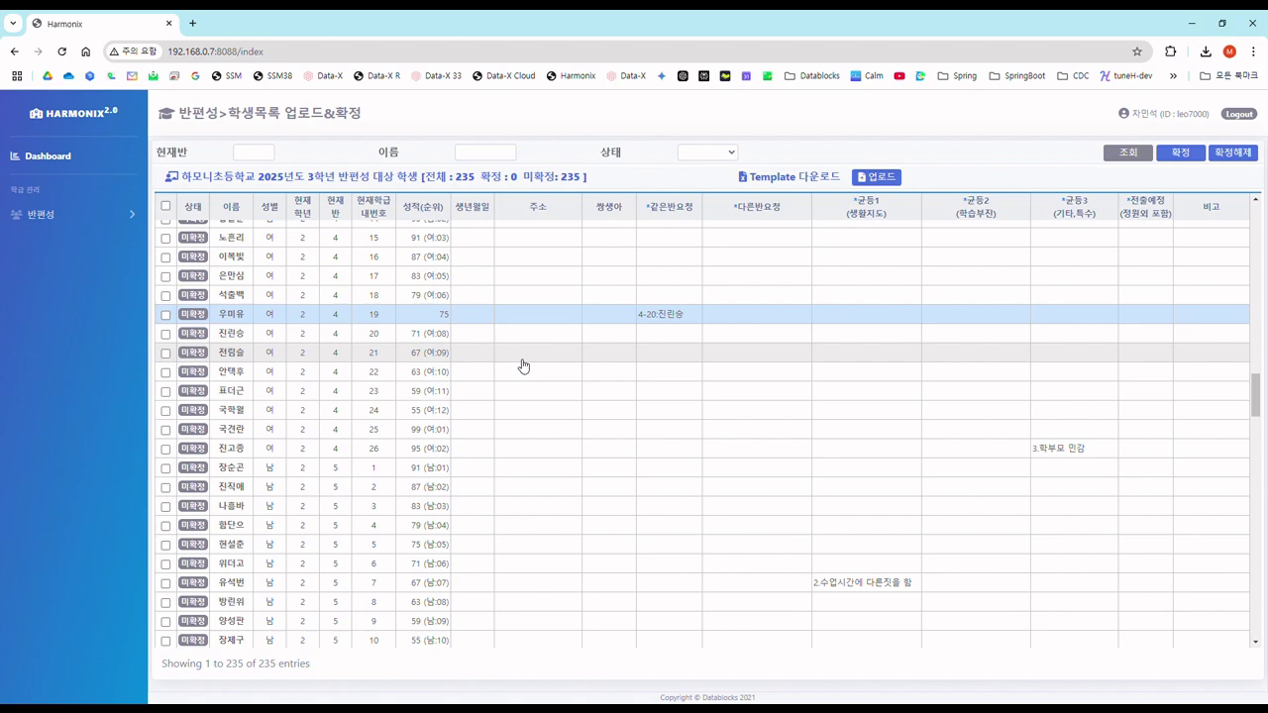
For the student in class 4, number 22, register class 4, numbers 23 and 24 as 다른반요청, save the record and dismiss the result message
{"action": "left_click", "coordinate": [720, 379]}
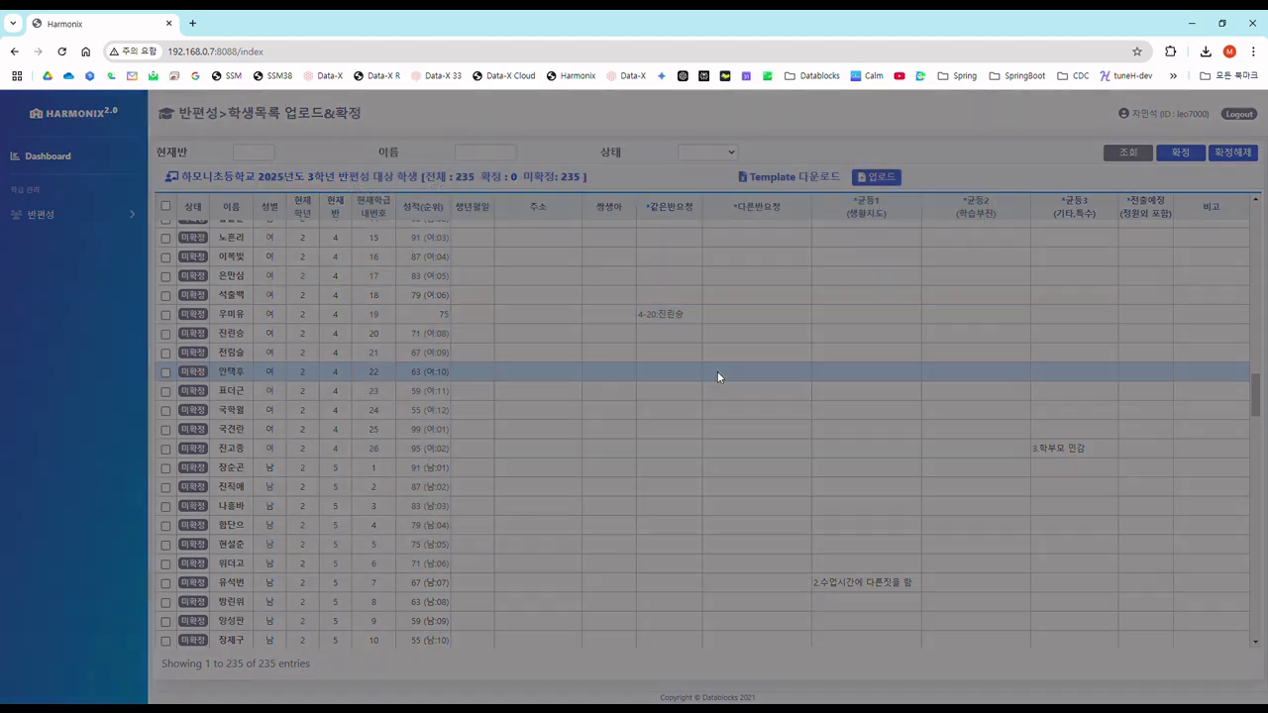
{"action": "left_click", "coordinate": [443, 379]}
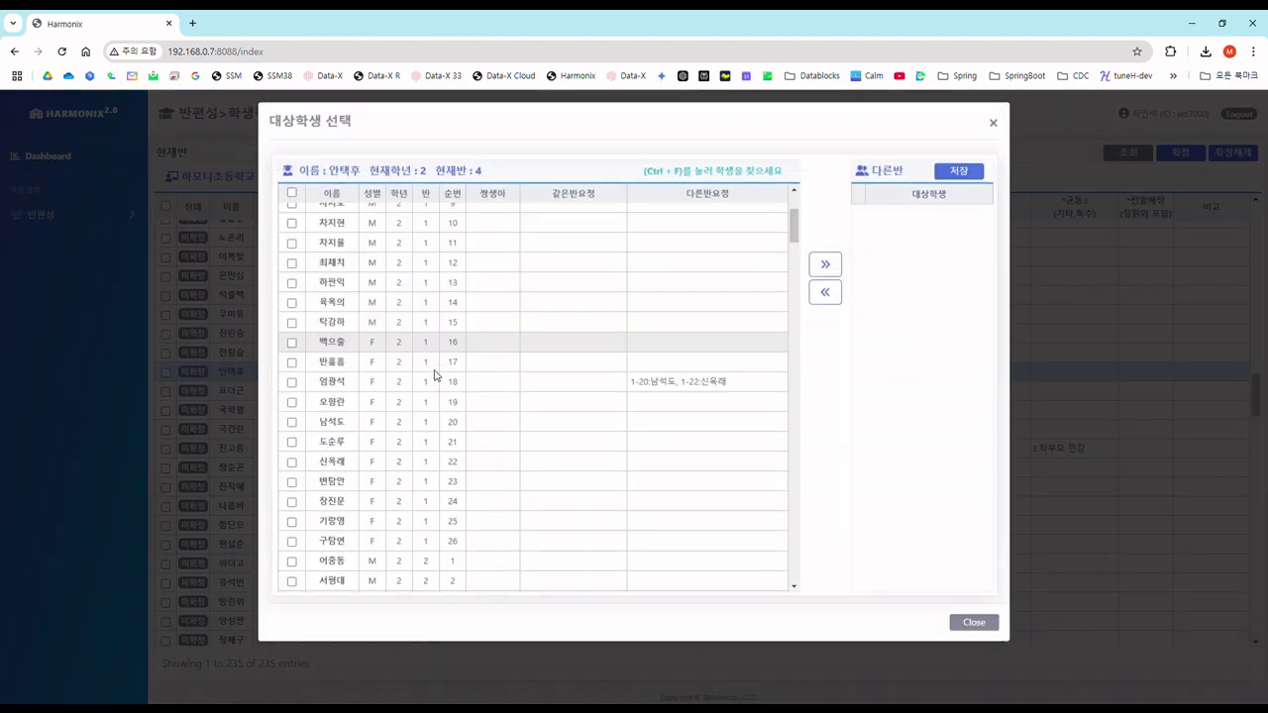
{"action": "scroll", "coordinate": [309, 483], "scroll_direction": "down", "scroll_amount": 1}
{"action": "left_click", "coordinate": [291, 350]}
{"action": "left_click", "coordinate": [291, 369]}
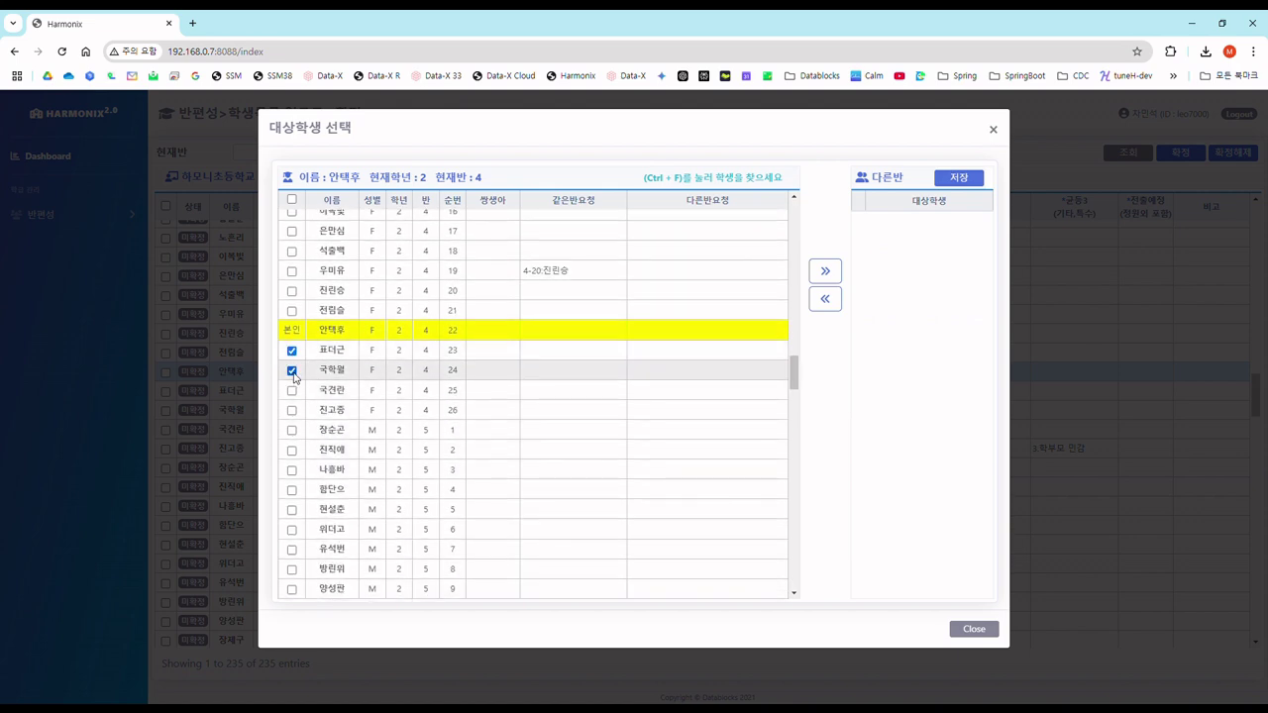
{"action": "left_click", "coordinate": [825, 273]}
{"action": "left_click", "coordinate": [958, 180]}
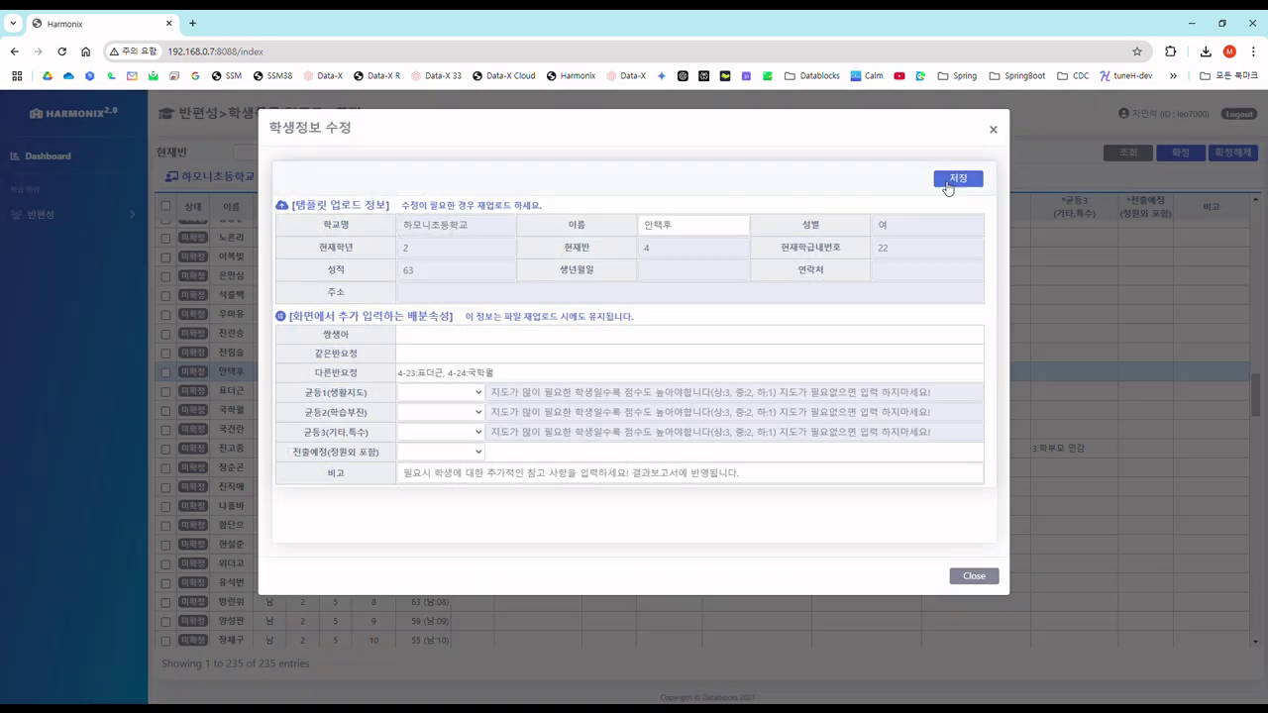
{"action": "left_click", "coordinate": [958, 179]}
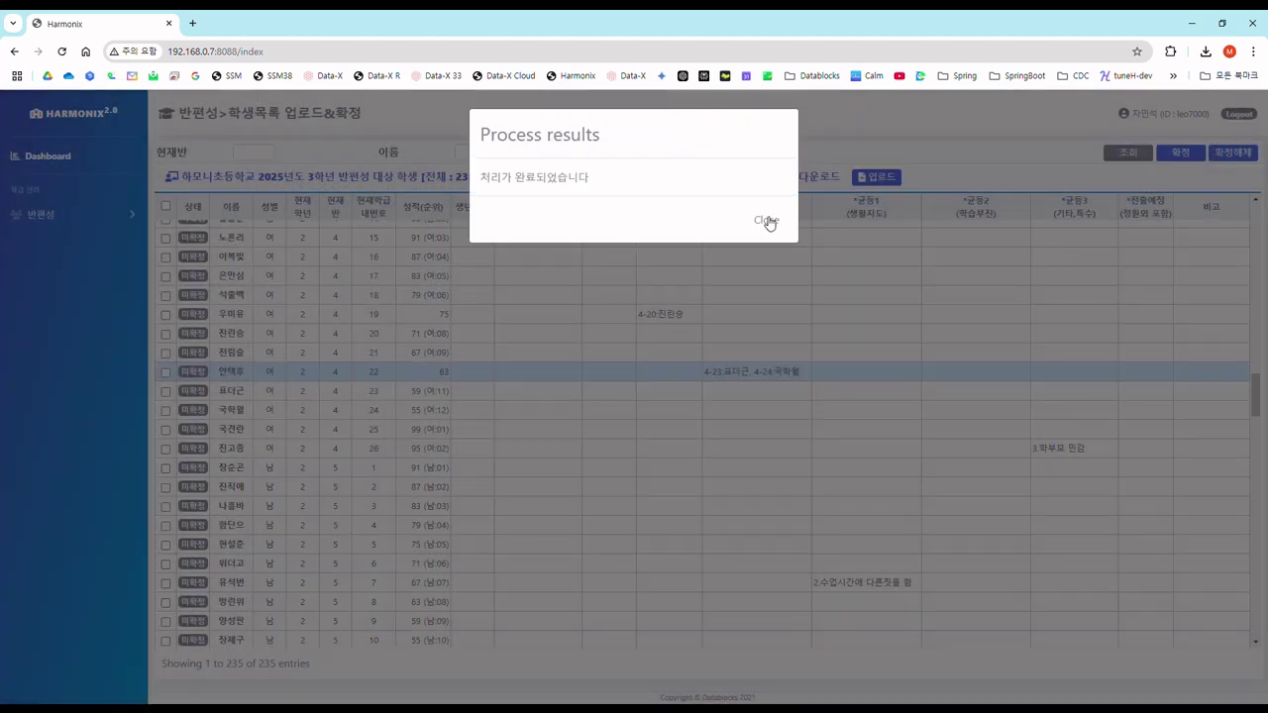
{"action": "left_click", "coordinate": [764, 219]}
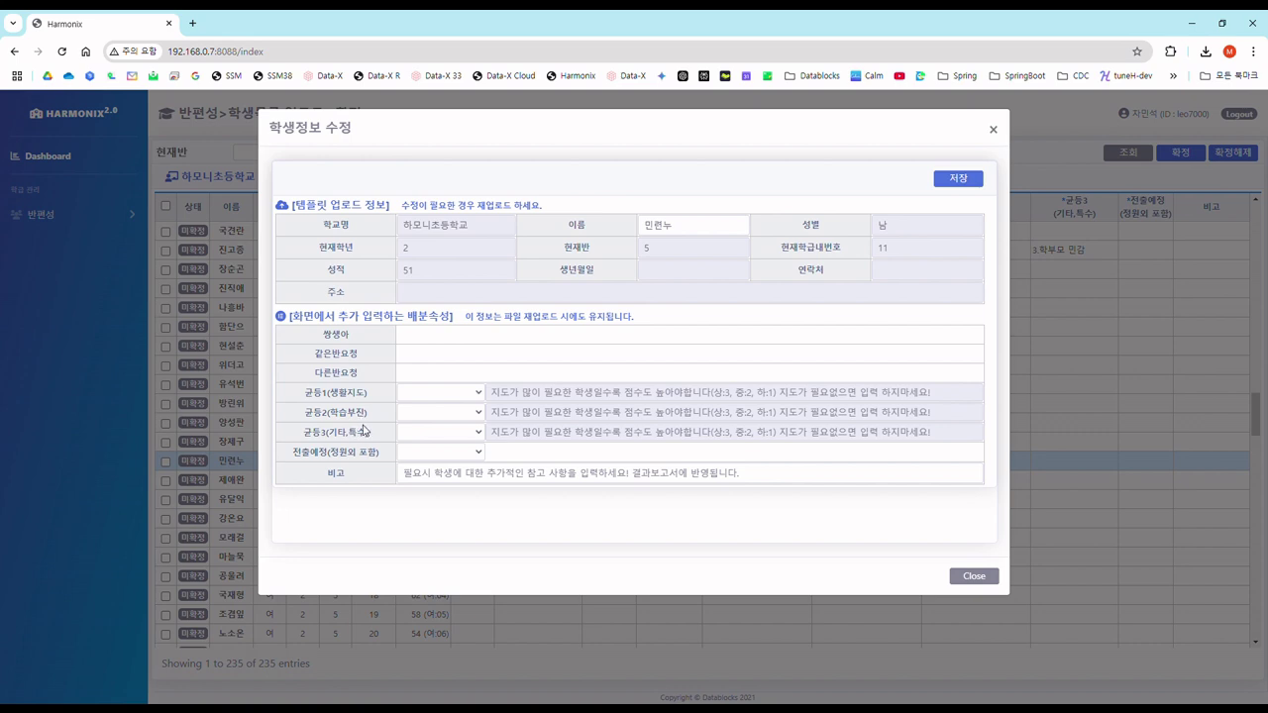
{"action": "left_click", "coordinate": [477, 396]}
{"action": "left_click", "coordinate": [424, 463]}
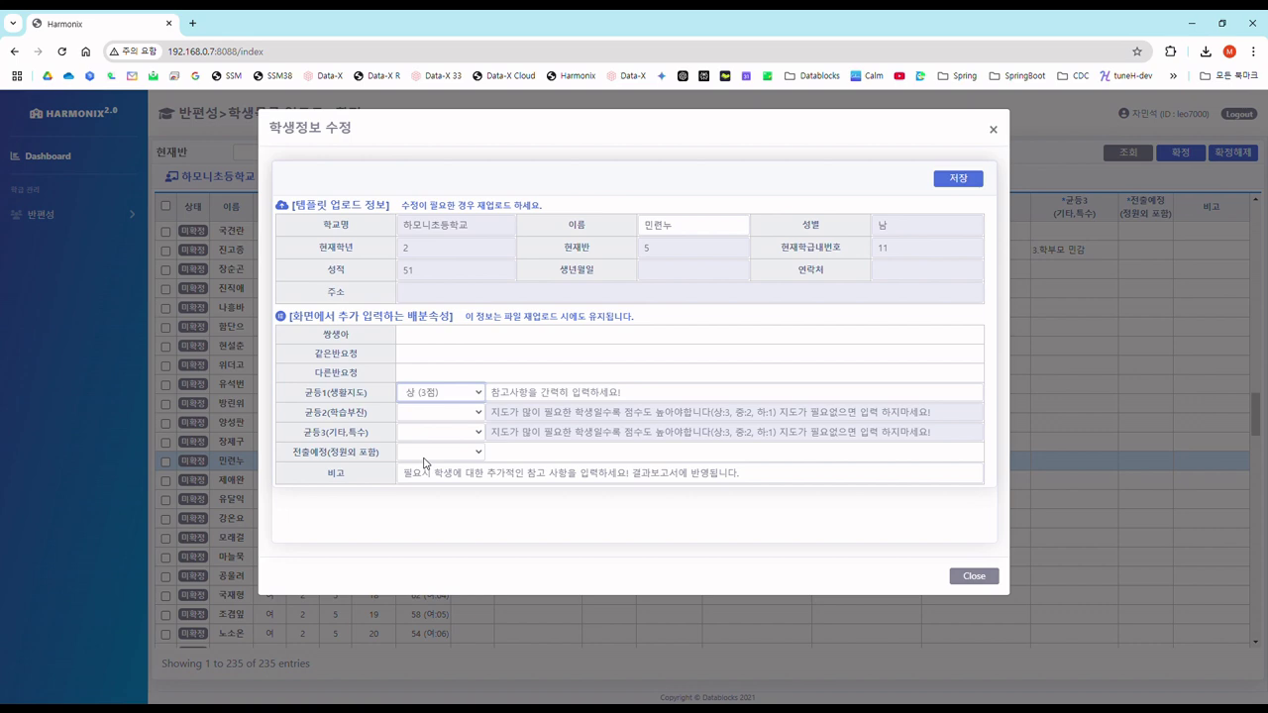
{"action": "left_click", "coordinate": [507, 395]}
{"action": "type", "text": "수업중 걸어다니고 소리를 지름"}
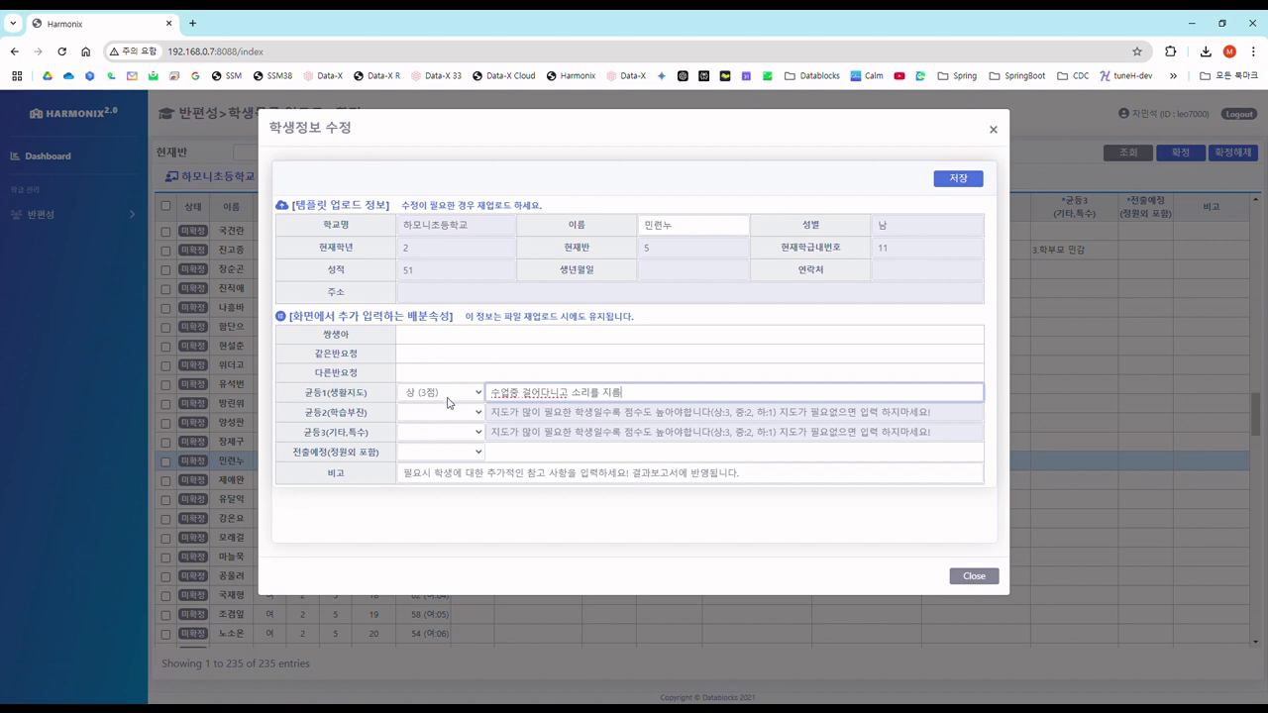
{"action": "left_click", "coordinate": [957, 180]}
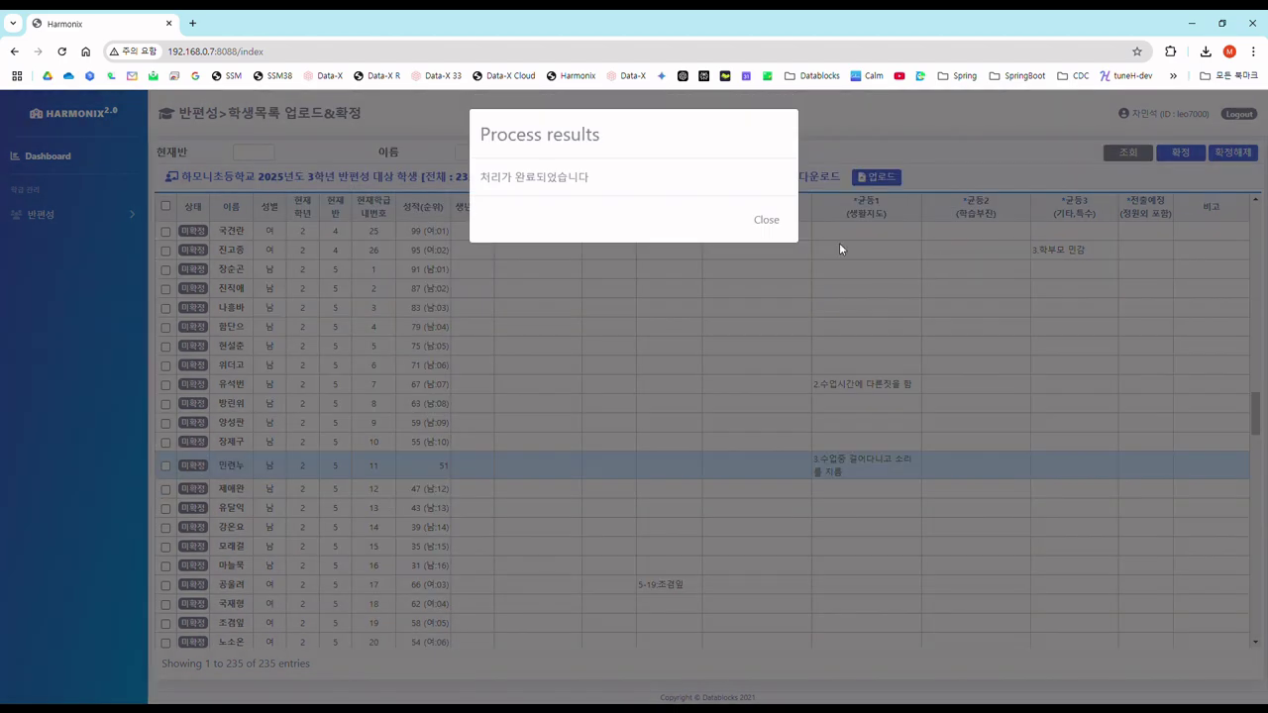
{"action": "left_click", "coordinate": [767, 220]}
Select all students in the list, set them to 확정 and check the updated status and totals
{"action": "scroll", "coordinate": [865, 406], "scroll_direction": "up", "scroll_amount": 1}
{"action": "scroll", "coordinate": [865, 406], "scroll_direction": "up", "scroll_amount": 1}
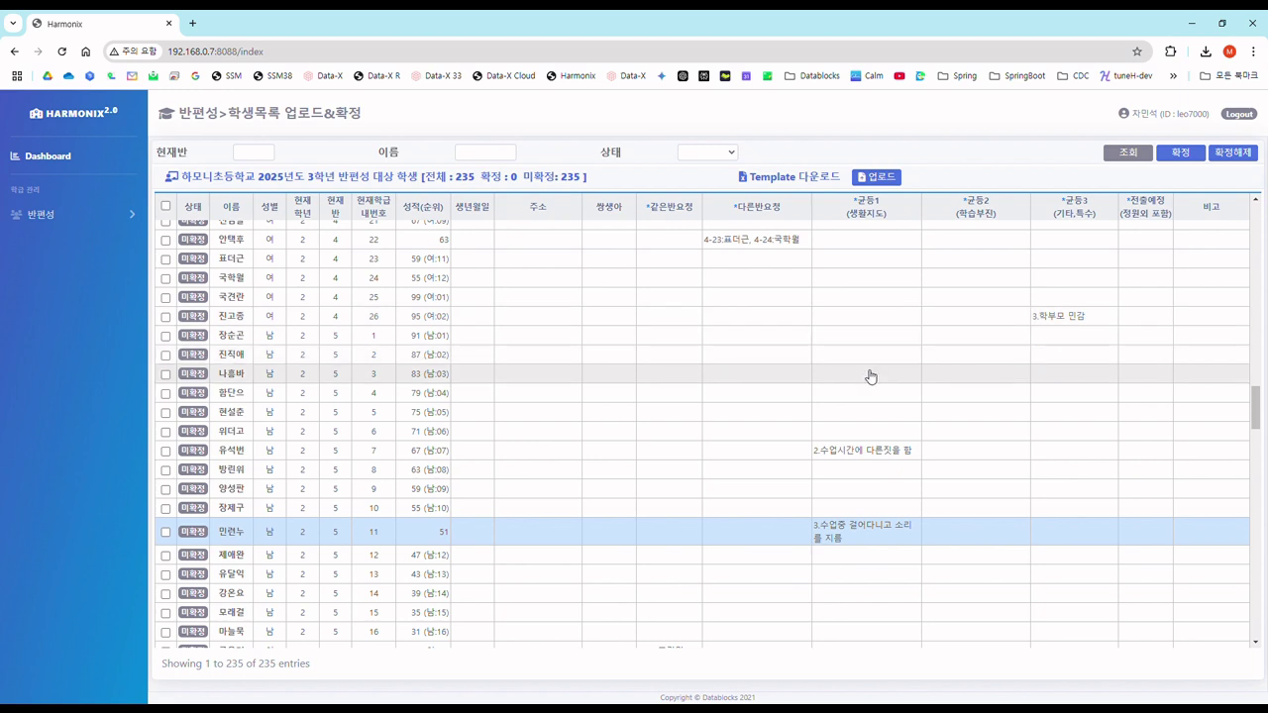
{"action": "scroll", "coordinate": [871, 377], "scroll_direction": "down", "scroll_amount": 4}
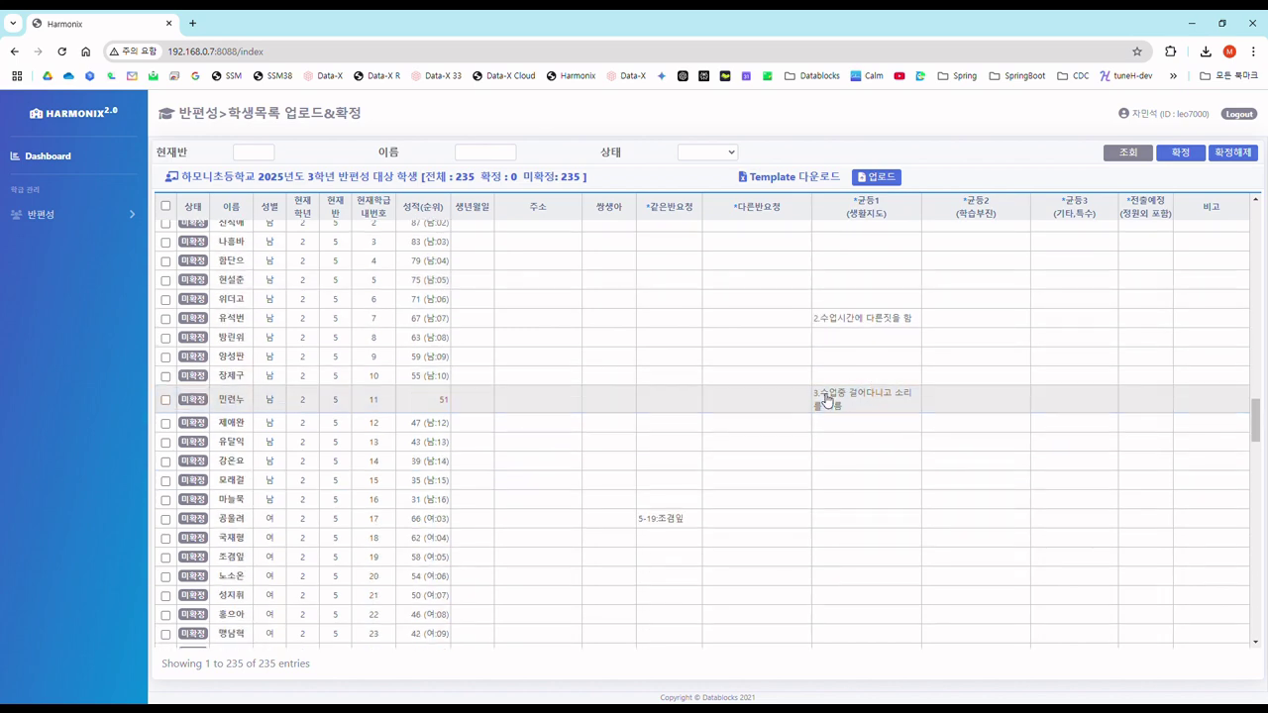
{"action": "scroll", "coordinate": [788, 408], "scroll_direction": "down", "scroll_amount": 8}
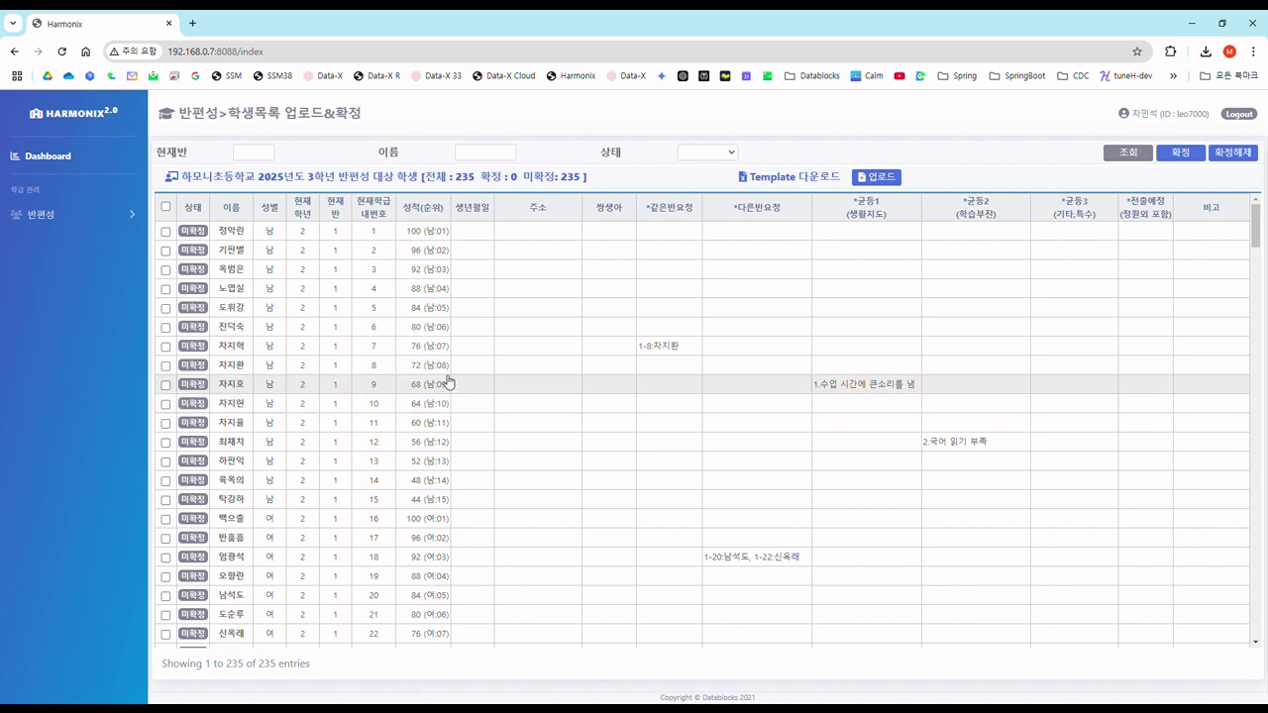
{"action": "left_click", "coordinate": [166, 208]}
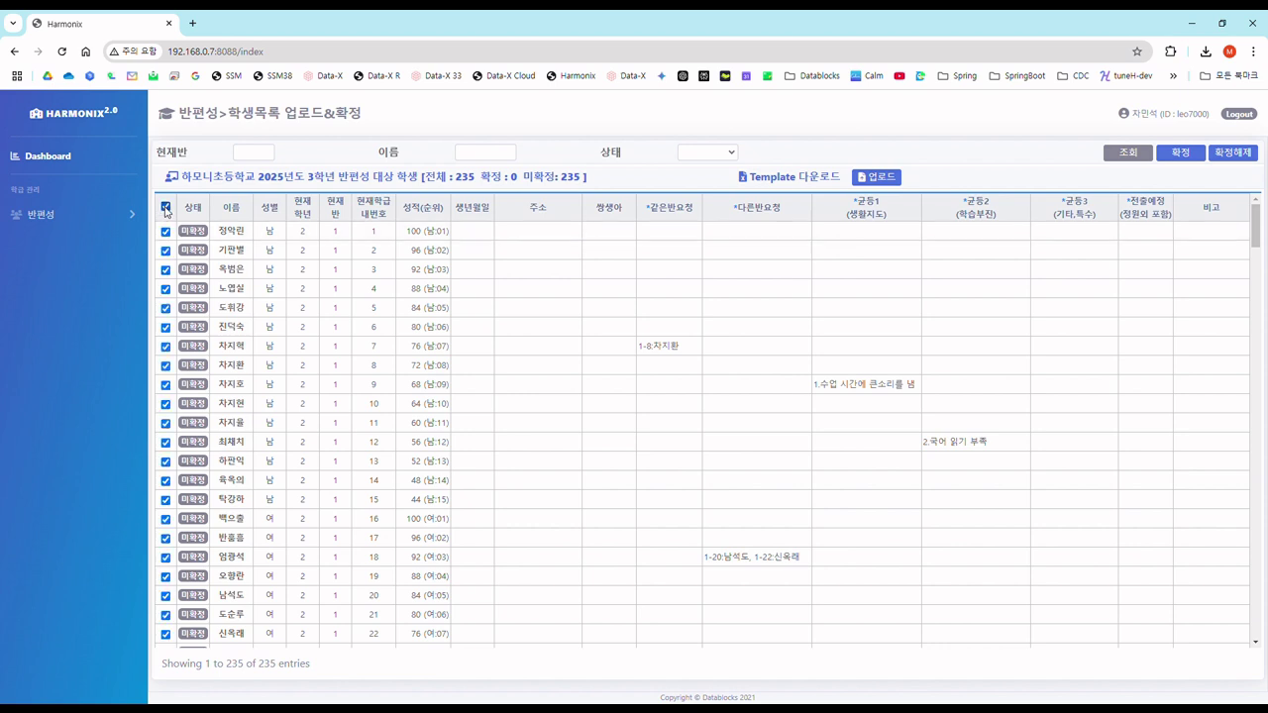
{"action": "left_click", "coordinate": [1181, 155]}
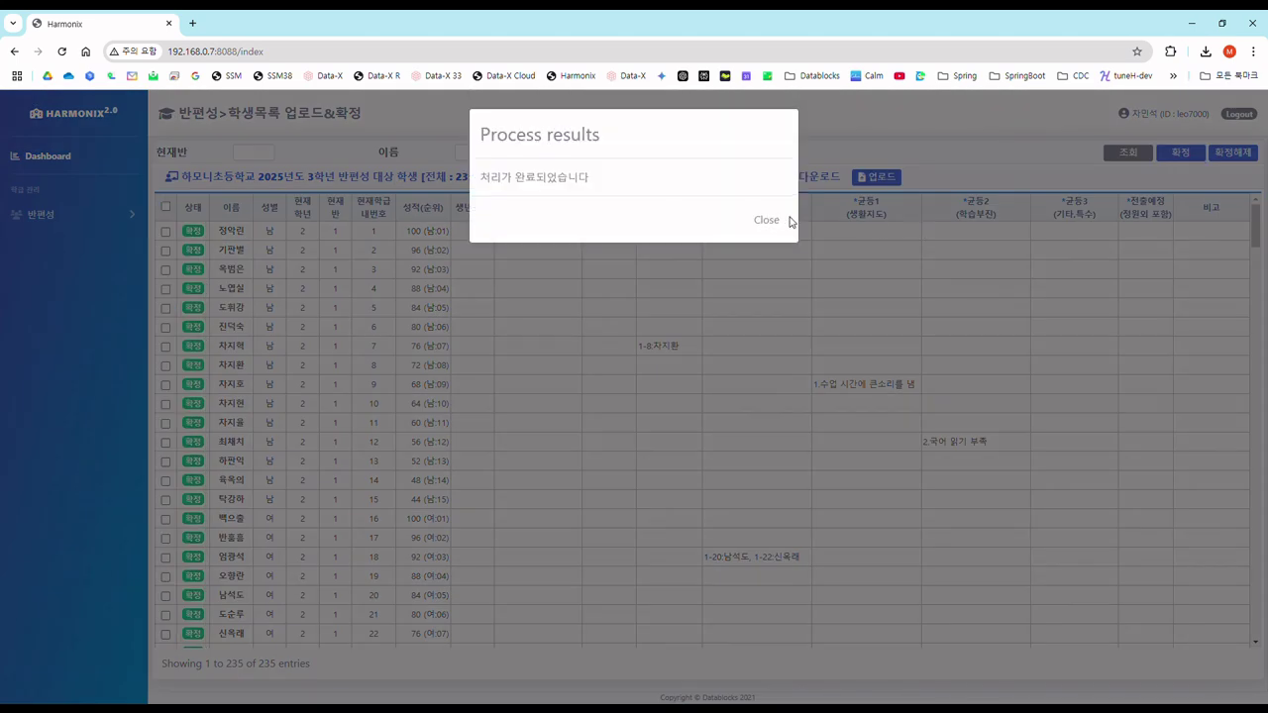
{"action": "left_click", "coordinate": [760, 217]}
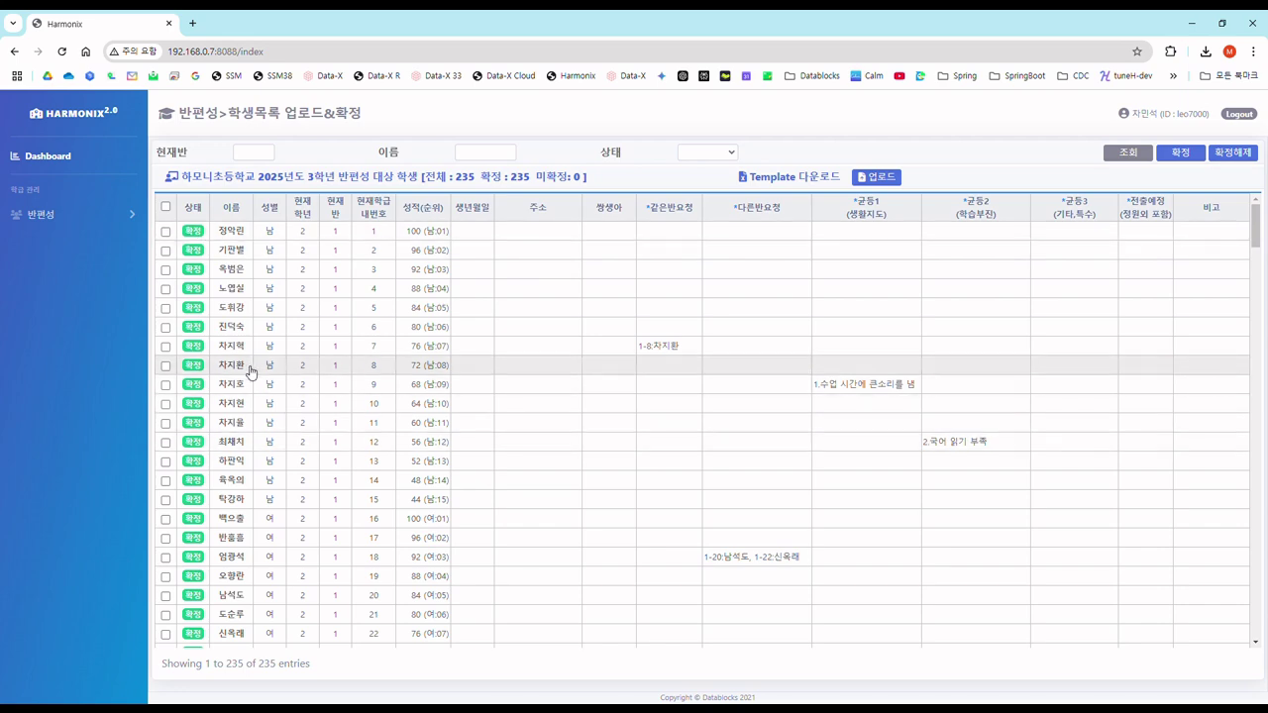
{"action": "scroll", "coordinate": [276, 368], "scroll_direction": "down", "scroll_amount": 1}
{"action": "scroll", "coordinate": [276, 367], "scroll_direction": "up", "scroll_amount": 2}
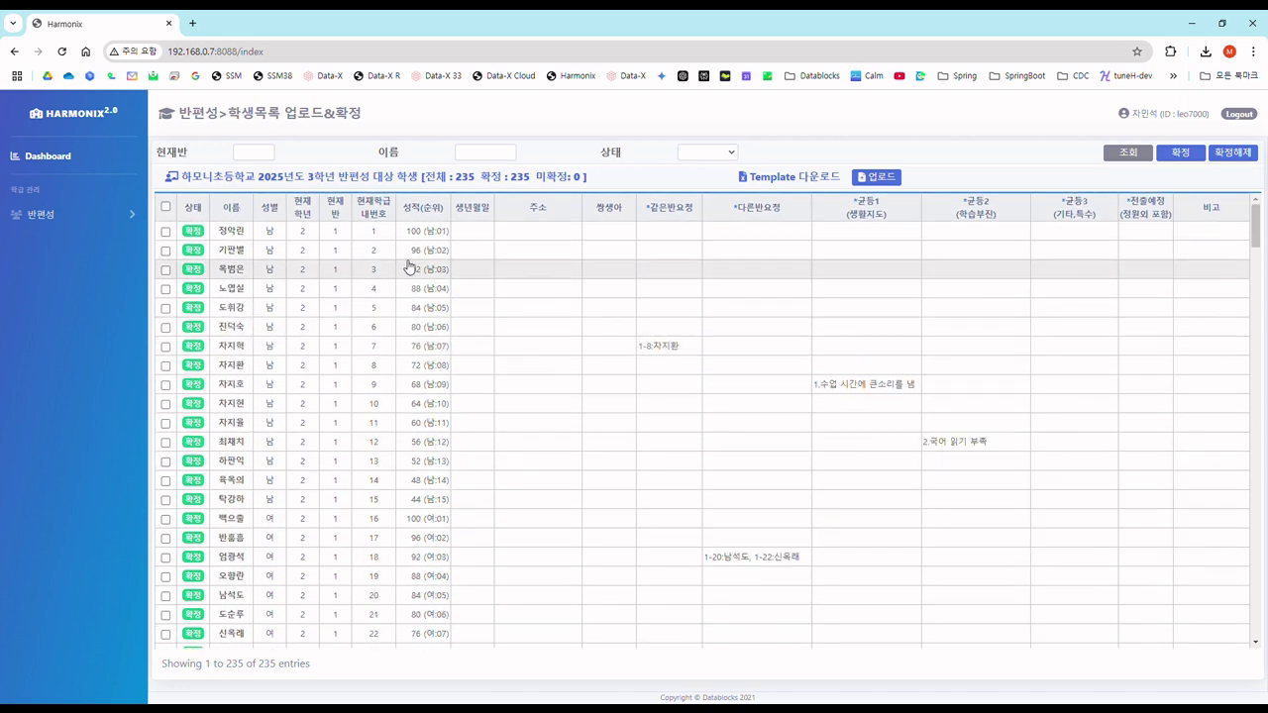
{"action": "left_click_drag", "start_coordinate": [434, 182], "coordinate": [536, 181]}
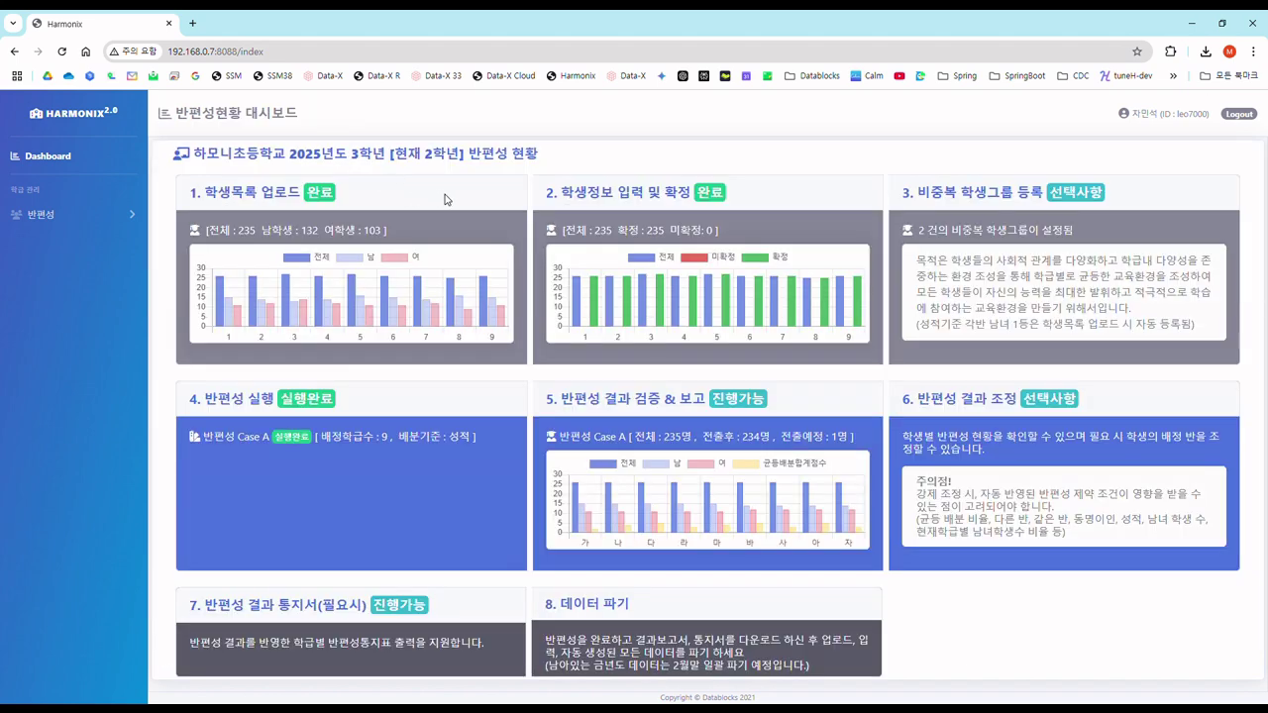
In 비중복 학생그룹 등록, register a new group with both 그룹ID and 설명 set to 분위기메이커그룹
{"action": "left_click", "coordinate": [952, 202]}
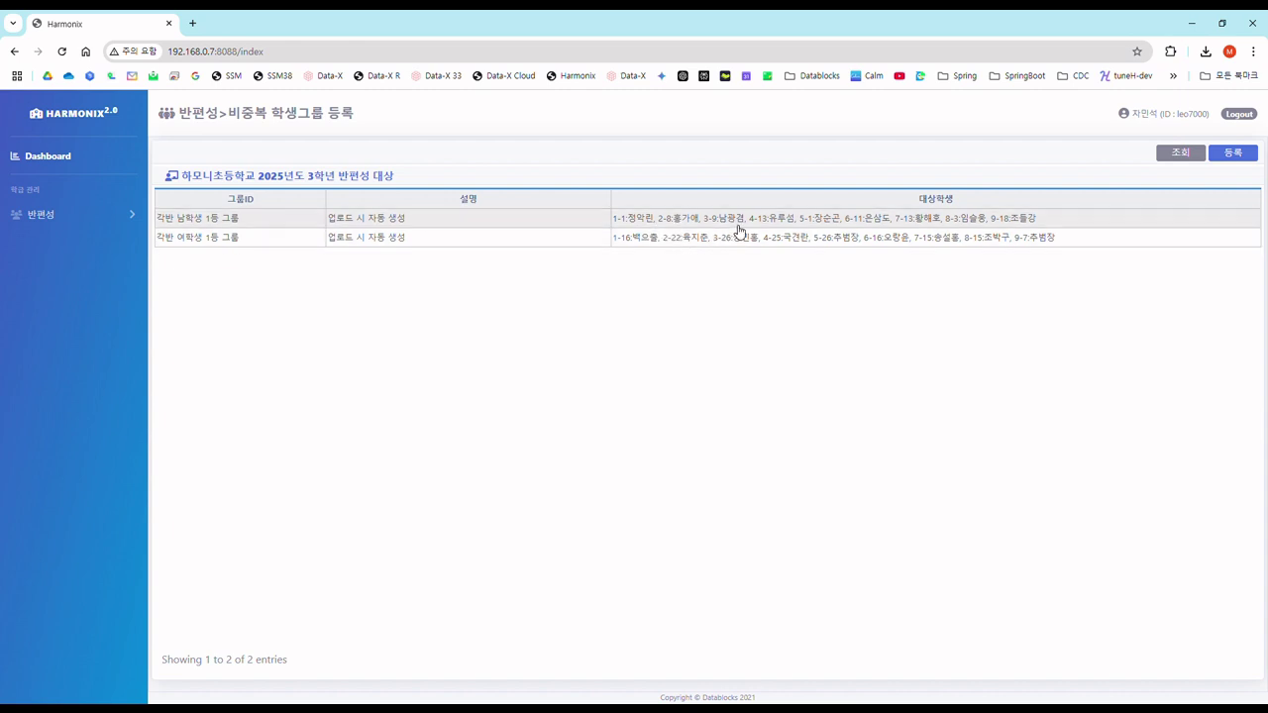
{"action": "left_click", "coordinate": [1228, 156]}
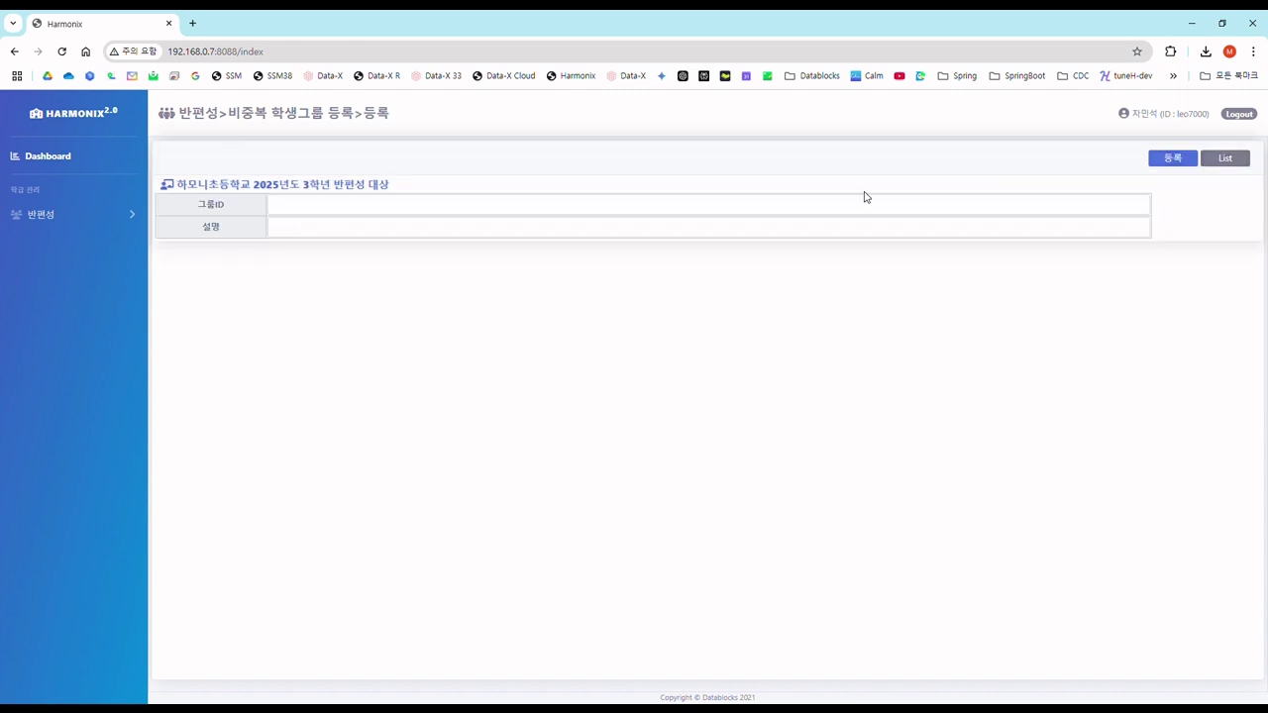
{"action": "left_click", "coordinate": [411, 213]}
{"action": "type", "text": "분위기메이커그룹"}
{"action": "left_click", "coordinate": [350, 232]}
{"action": "type", "text": "분위기메이커그룹"}
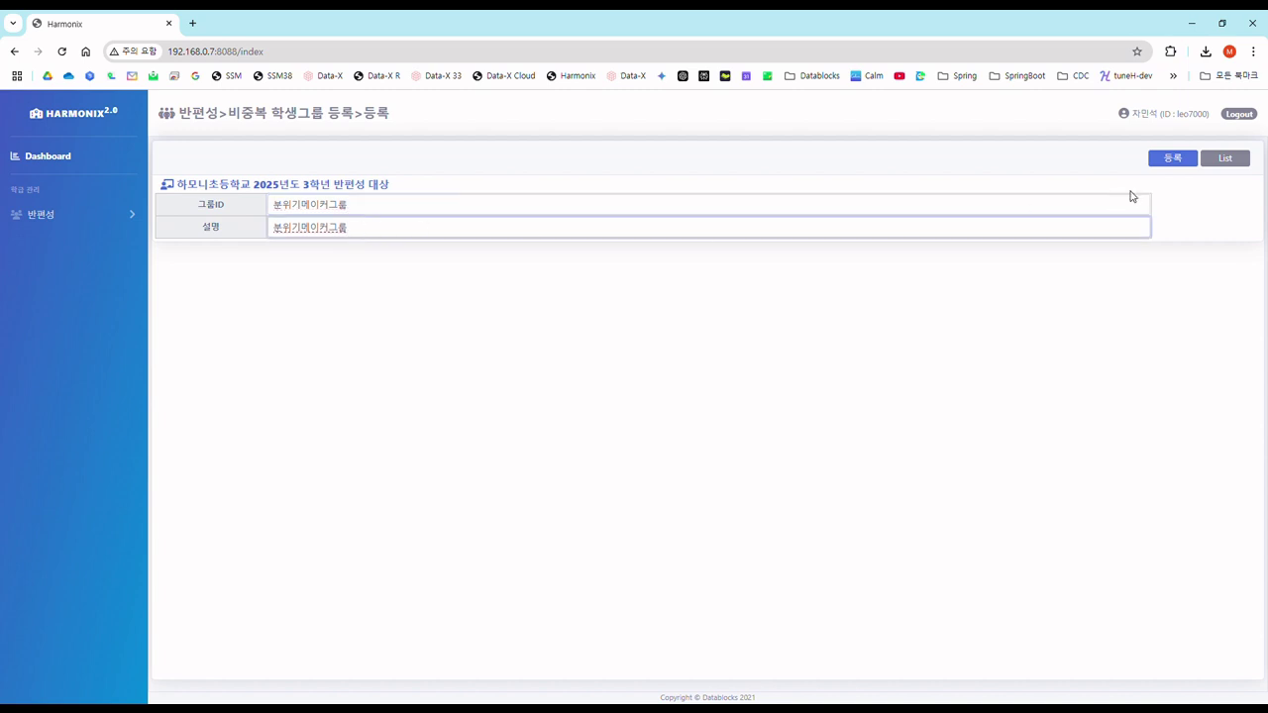
{"action": "left_click", "coordinate": [1173, 159]}
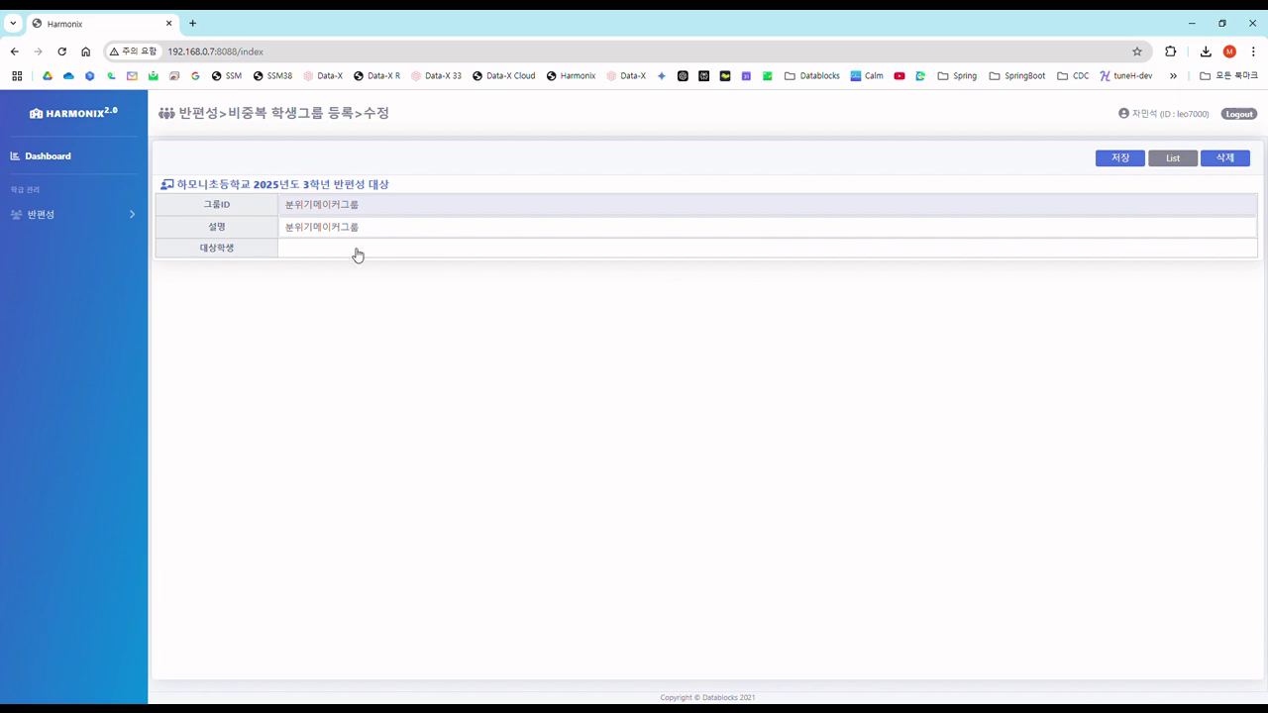
Assign the students in class 5, numbers 5 to 8, as 대상학생 of the 분위기메이커그룹 group and save the group
{"action": "left_click", "coordinate": [357, 255]}
{"action": "scroll", "coordinate": [337, 357], "scroll_direction": "down", "scroll_amount": 5}
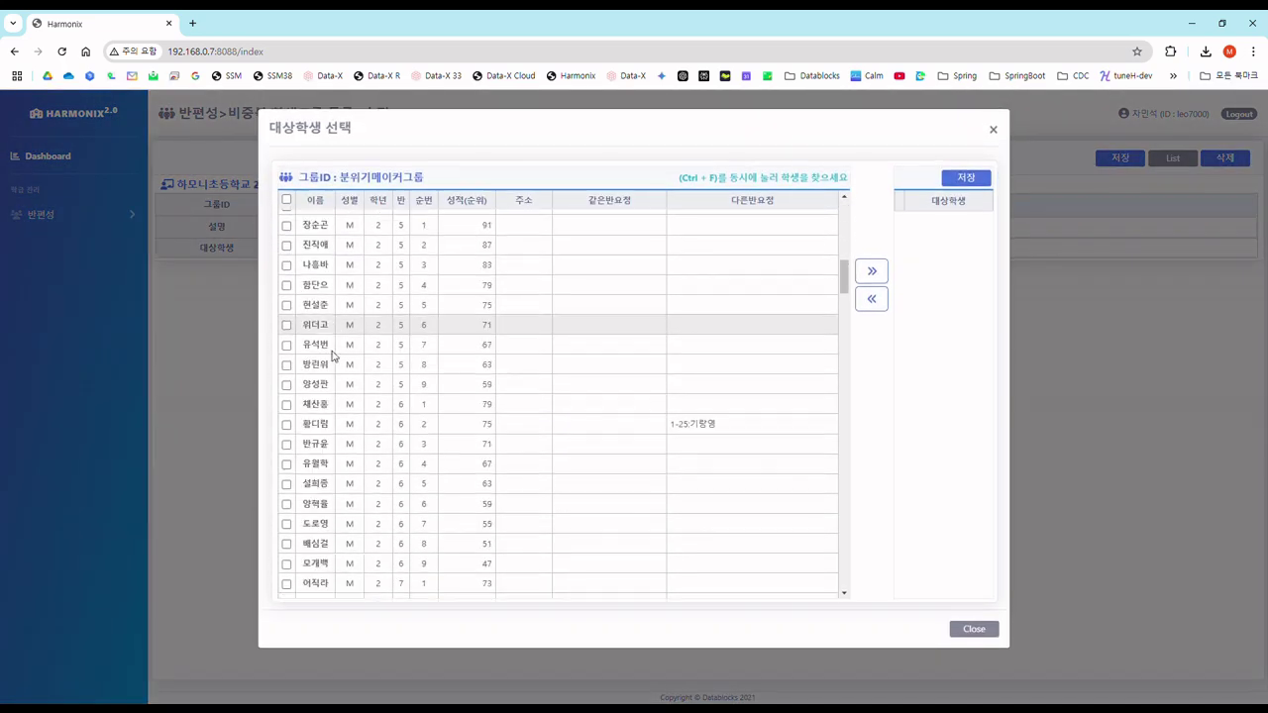
{"action": "scroll", "coordinate": [333, 352], "scroll_direction": "down", "scroll_amount": 1}
{"action": "left_click", "coordinate": [286, 244]}
{"action": "left_click", "coordinate": [286, 264]}
{"action": "left_click", "coordinate": [287, 224]}
{"action": "left_click", "coordinate": [286, 285]}
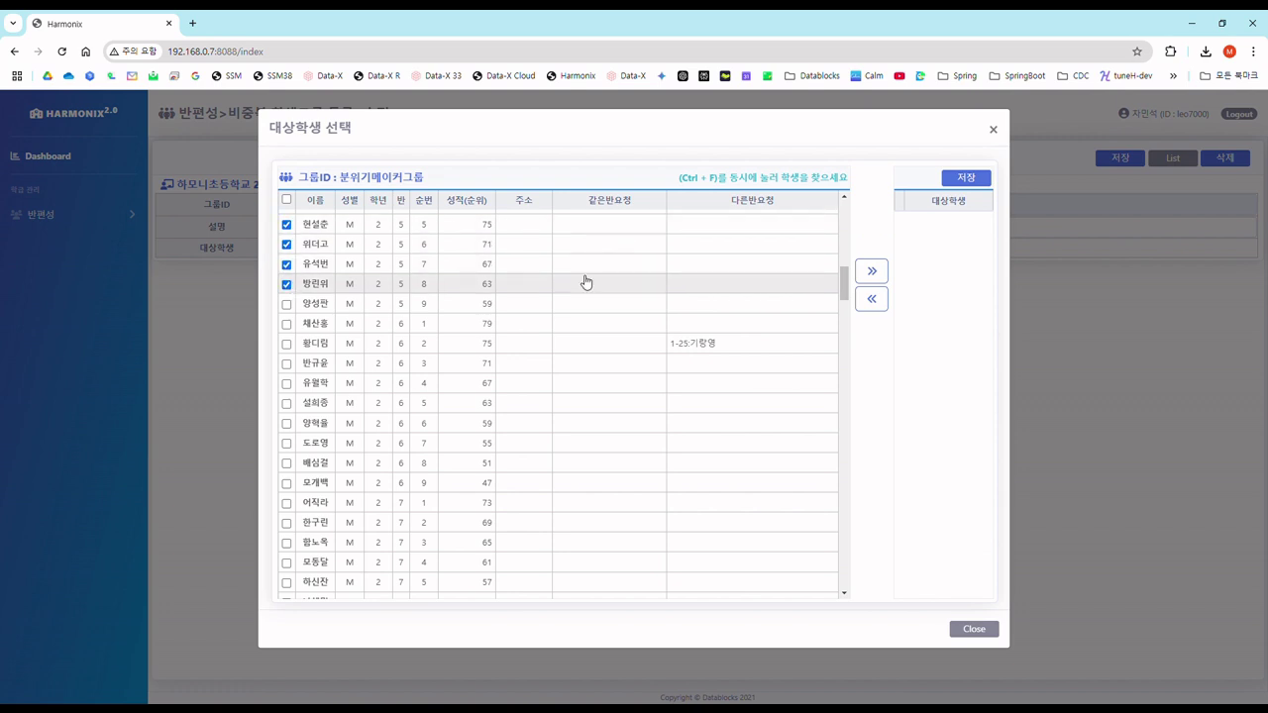
{"action": "left_click", "coordinate": [871, 273]}
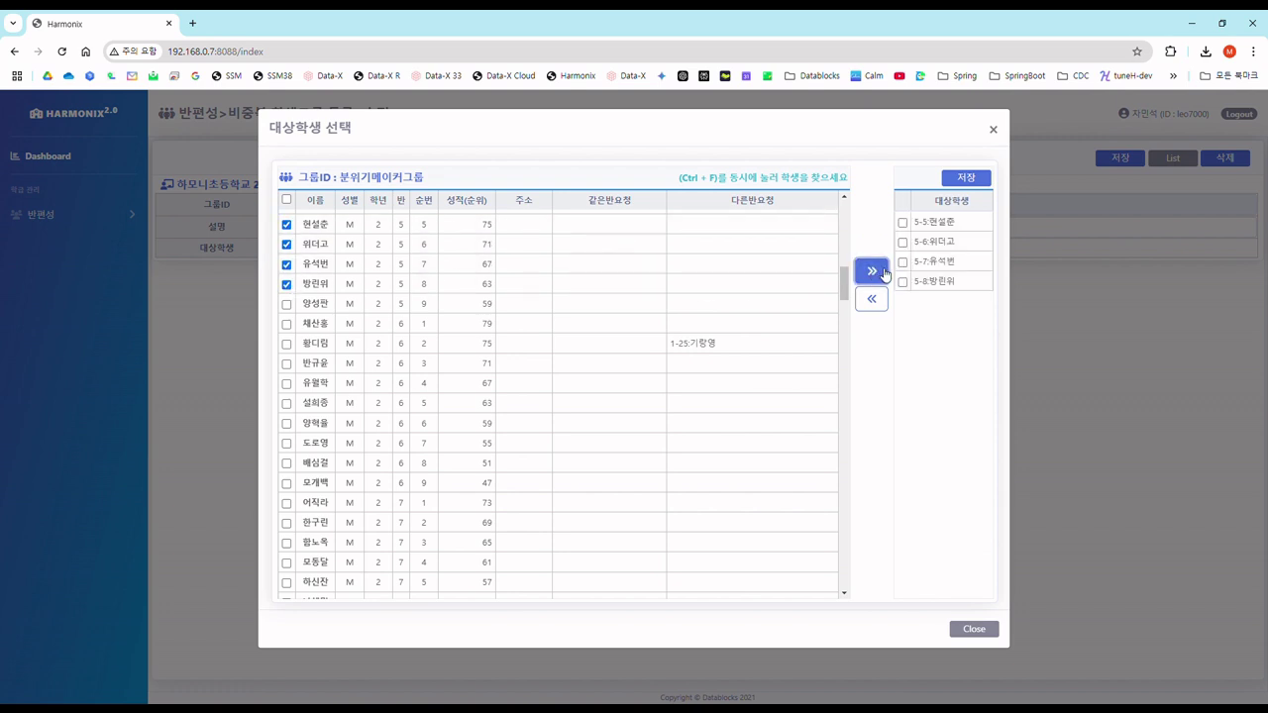
{"action": "left_click", "coordinate": [969, 179]}
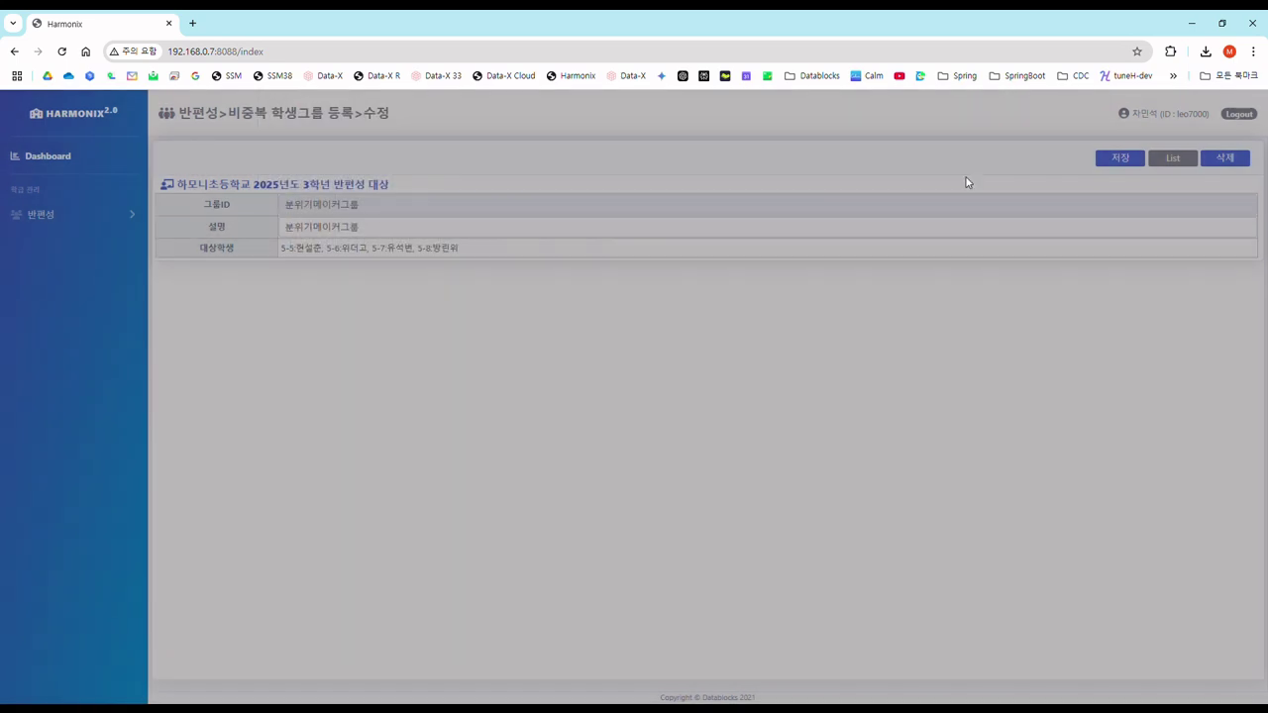
{"action": "left_click", "coordinate": [1120, 158]}
{"action": "left_click", "coordinate": [777, 219]}
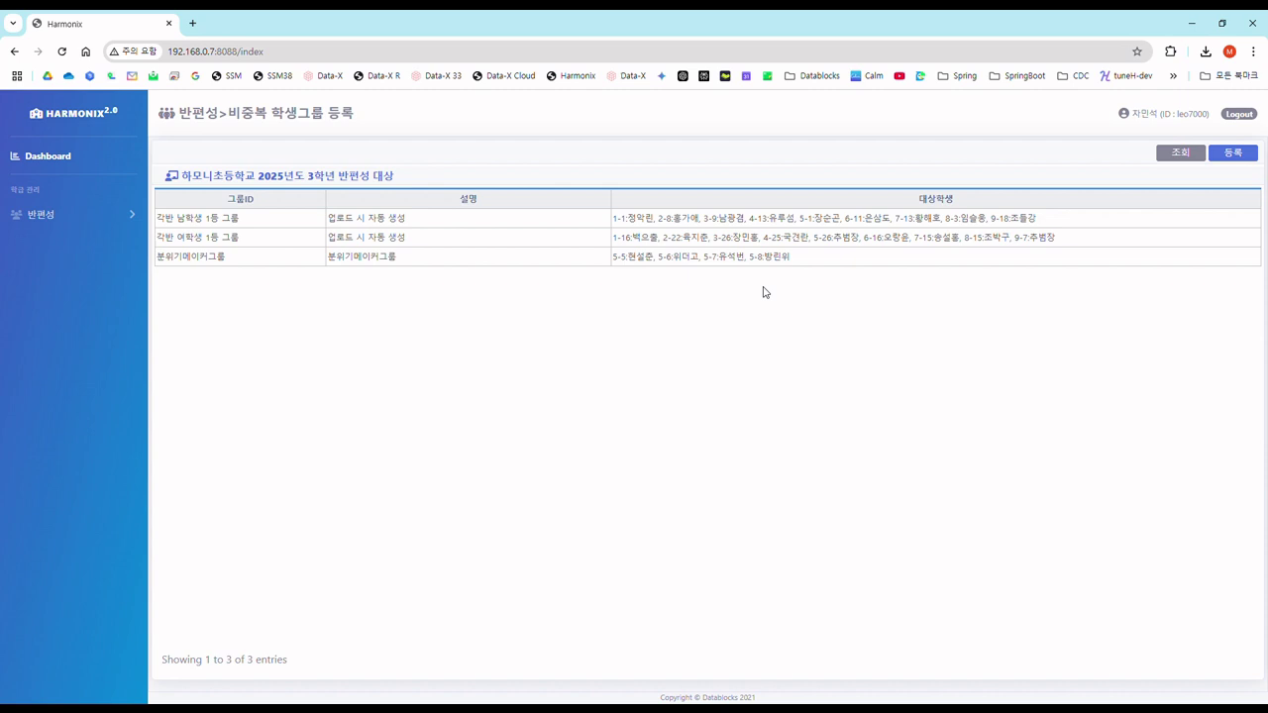
Go to 반편성 실행 through the dashboard and open the settings of 반편성 CASE A for editing
{"action": "left_click", "coordinate": [1226, 159]}
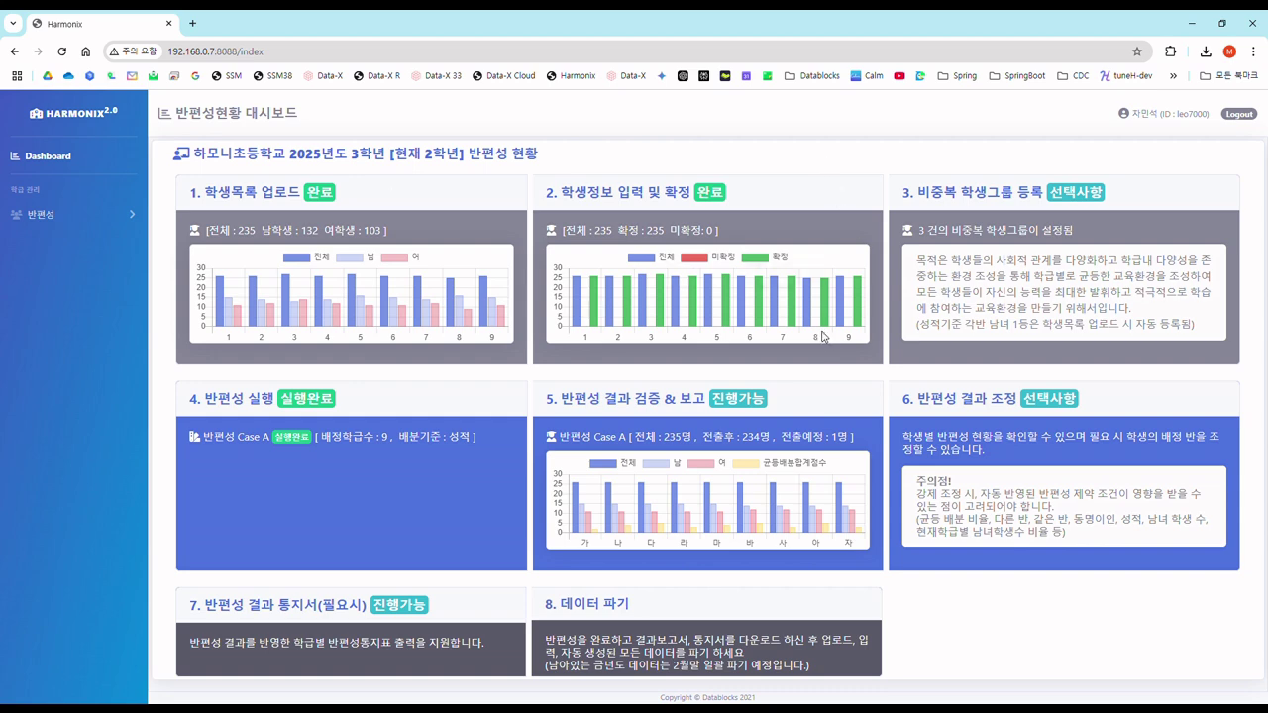
{"action": "left_click", "coordinate": [250, 400]}
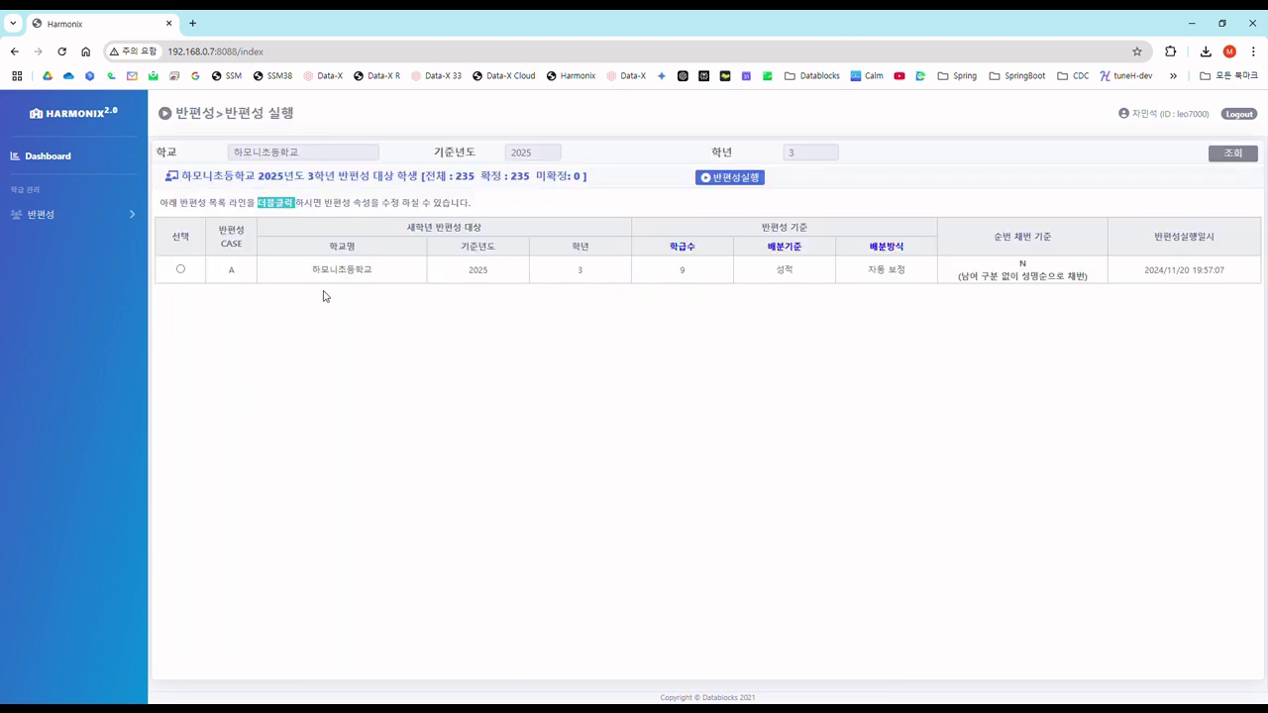
{"action": "double_click", "coordinate": [564, 277]}
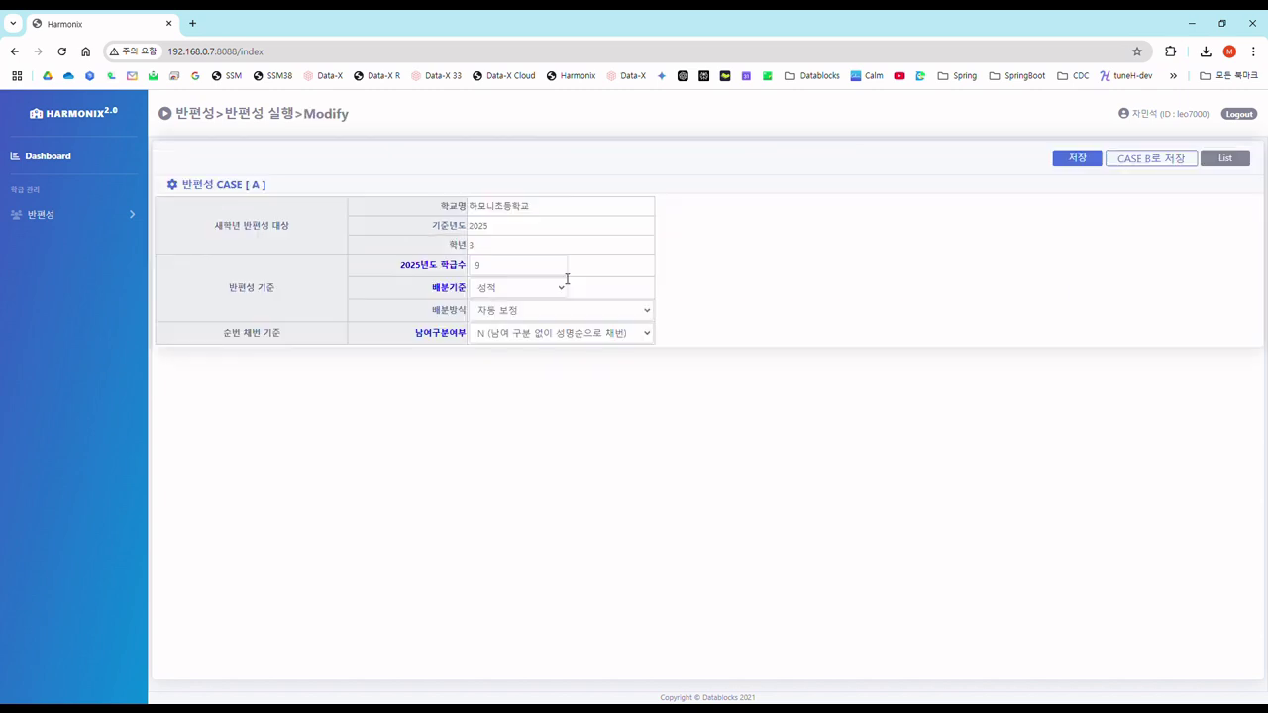
Review the 학급수 field of 반편성 CASE A and choose 성적 as its 배분기준
{"action": "double_click", "coordinate": [448, 265]}
{"action": "left_click", "coordinate": [493, 291]}
{"action": "left_click", "coordinate": [504, 289]}
{"action": "left_click", "coordinate": [498, 319]}
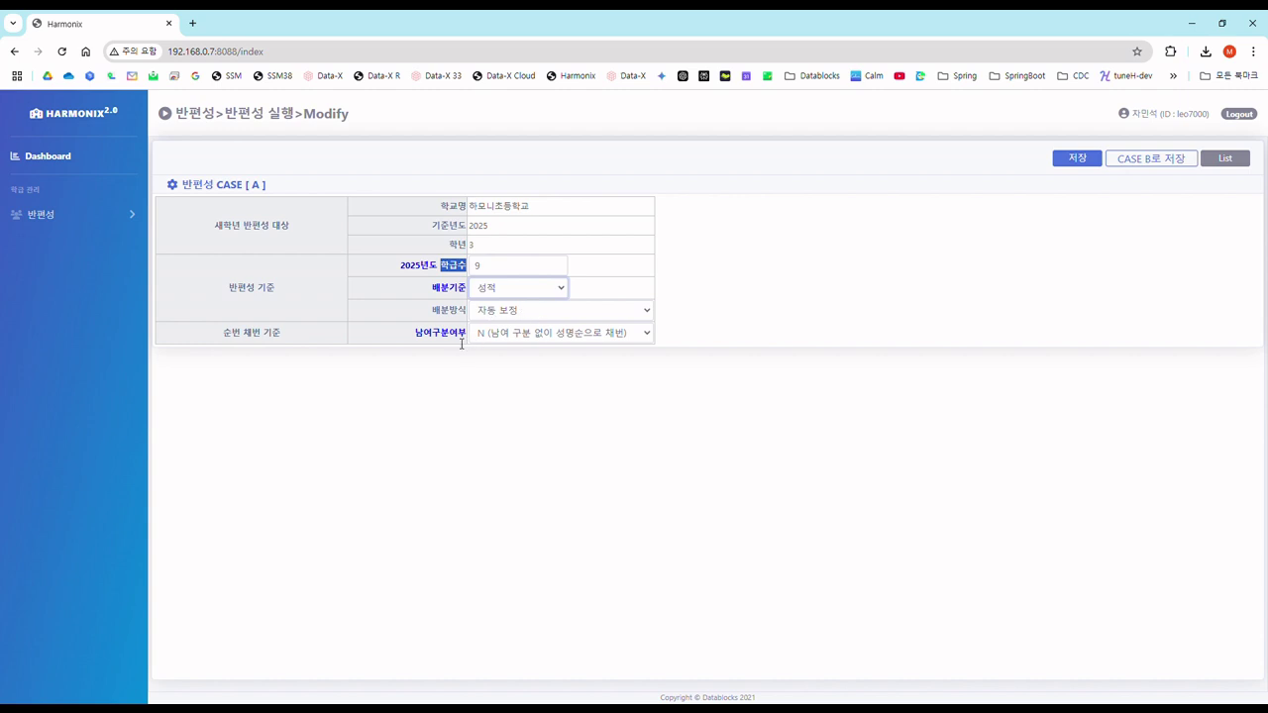
Set 남여구분여부 to Y to preview the detailed numbering criteria, and return it to N
{"action": "left_click", "coordinate": [511, 337]}
{"action": "left_click", "coordinate": [503, 353]}
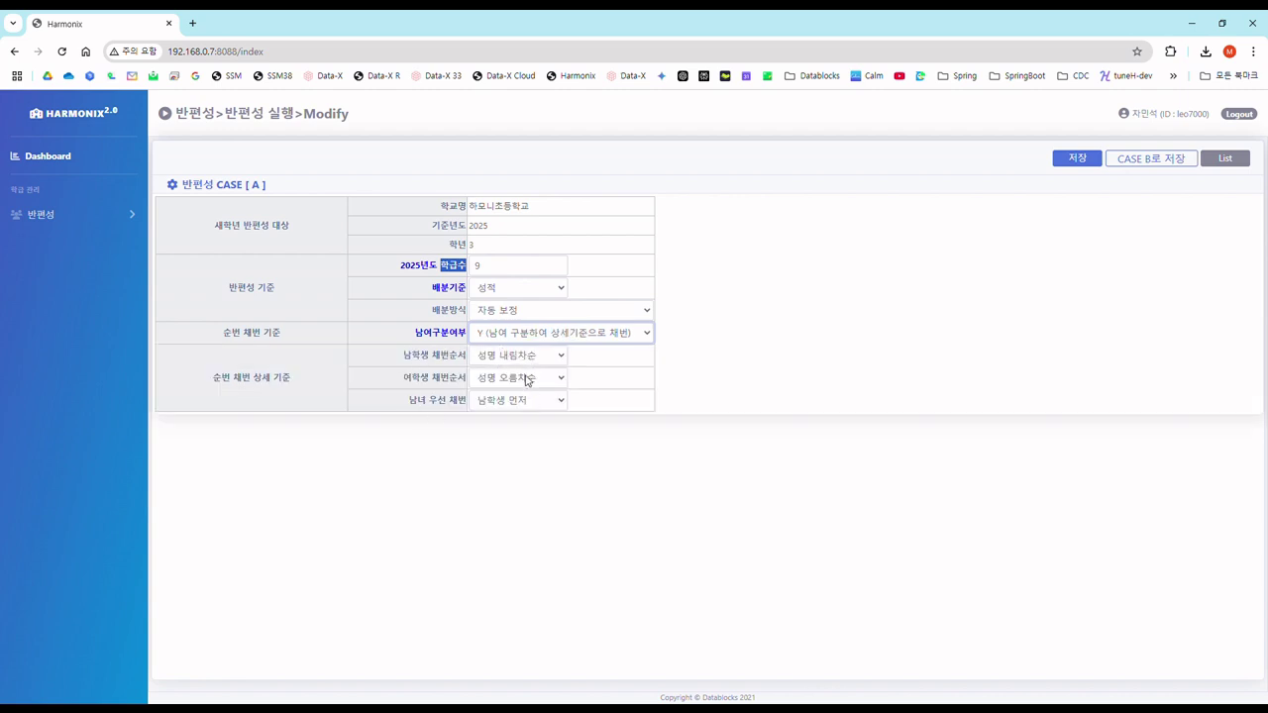
{"action": "left_click", "coordinate": [511, 343]}
{"action": "left_click", "coordinate": [503, 374]}
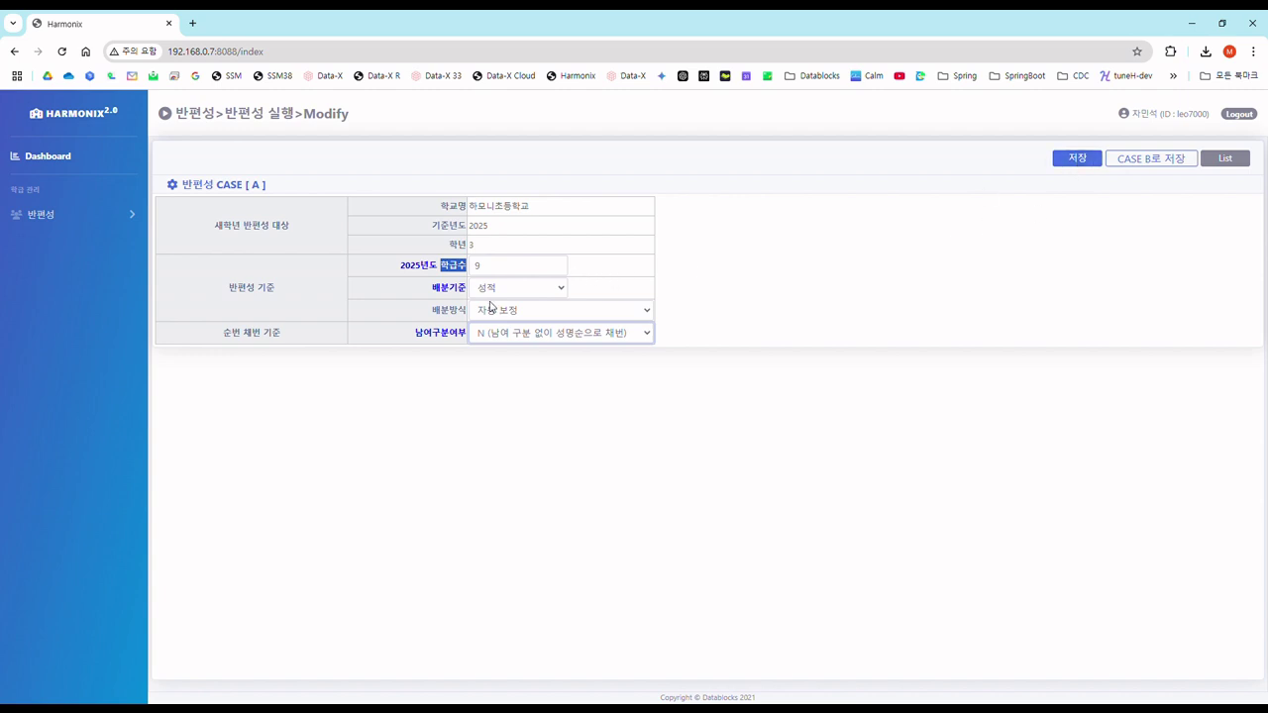
Save the CASE A settings and run 반편성 for CASE A with the option 별도 버전으로 저장 후 새로 생성하기
{"action": "left_click", "coordinate": [1062, 163]}
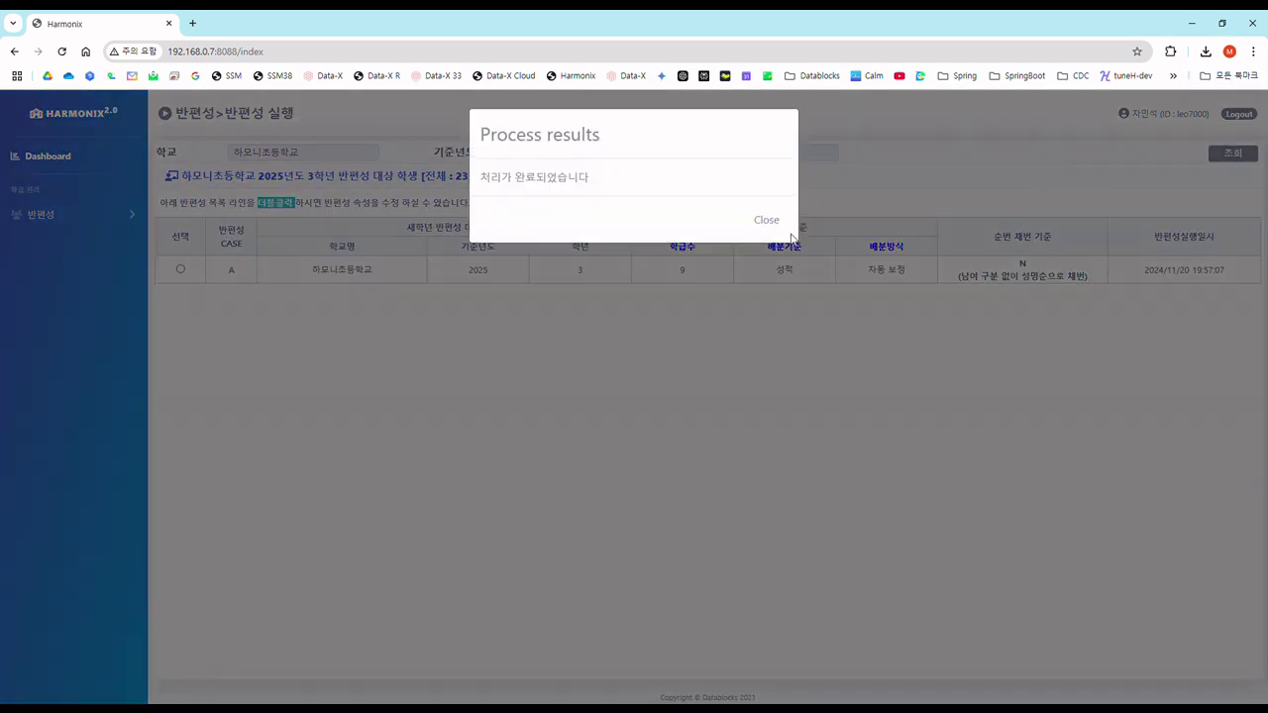
{"action": "left_click", "coordinate": [771, 222]}
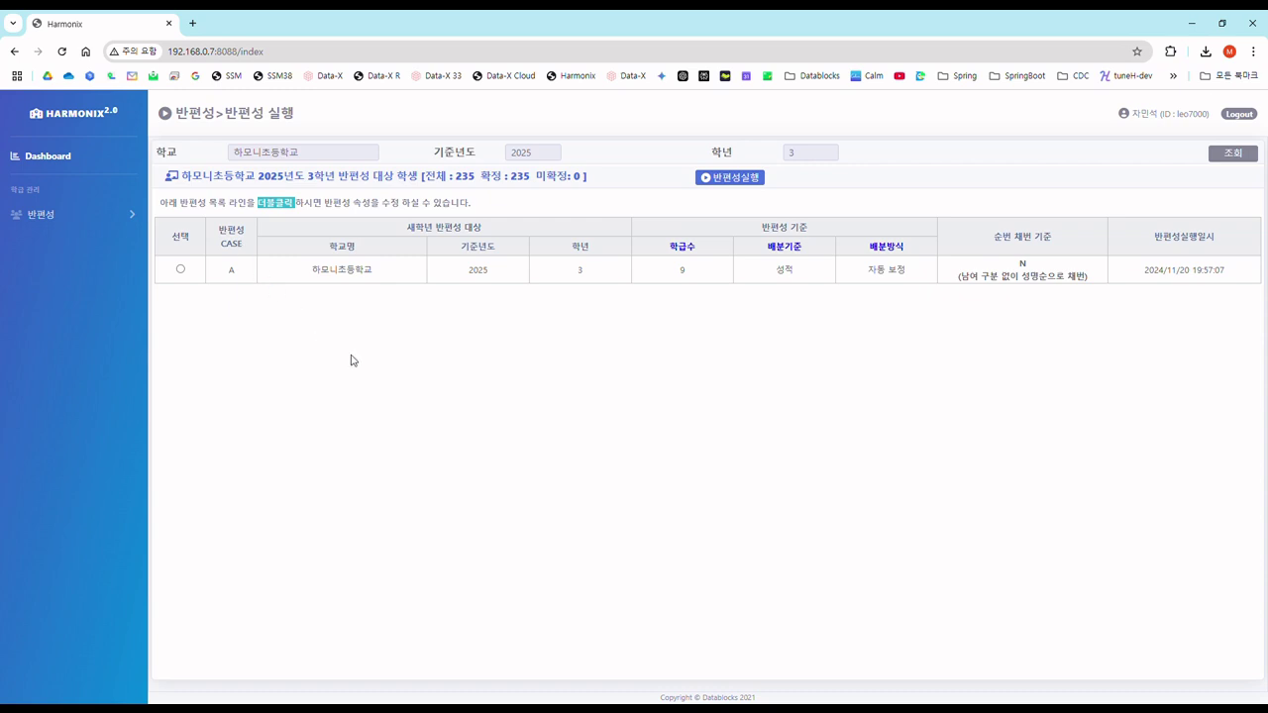
{"action": "left_click", "coordinate": [180, 270]}
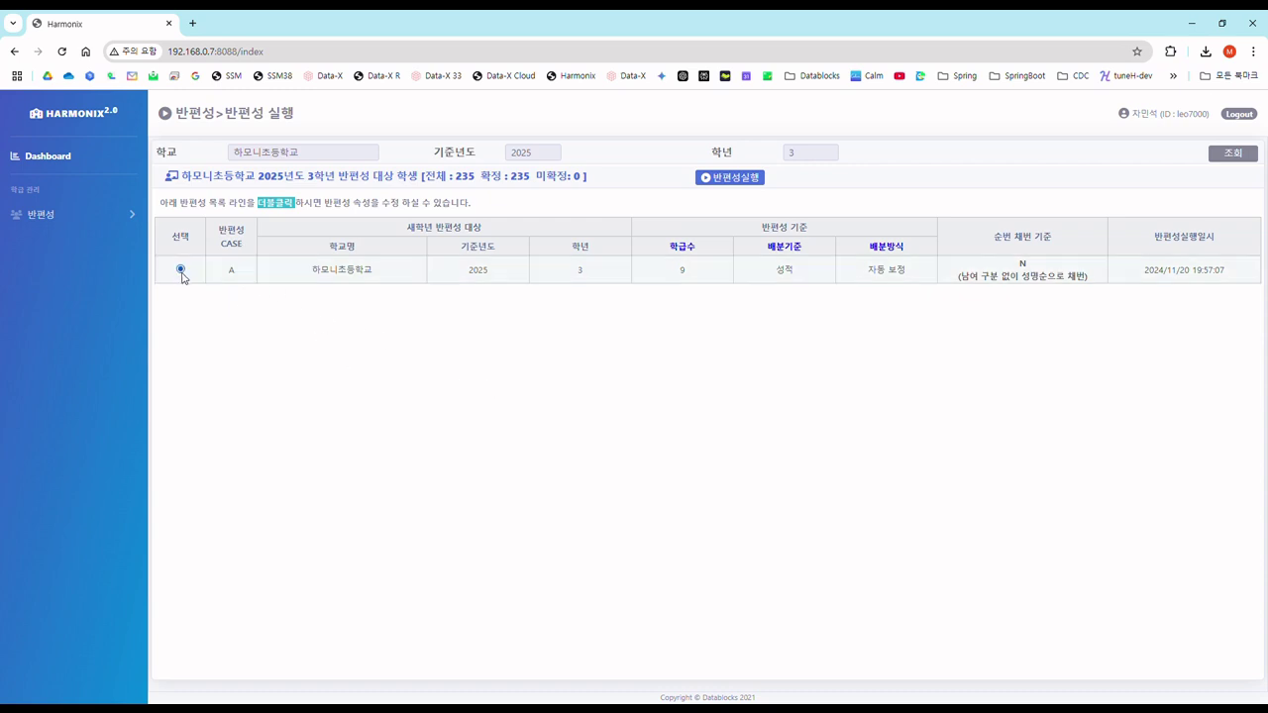
{"action": "left_click", "coordinate": [734, 179]}
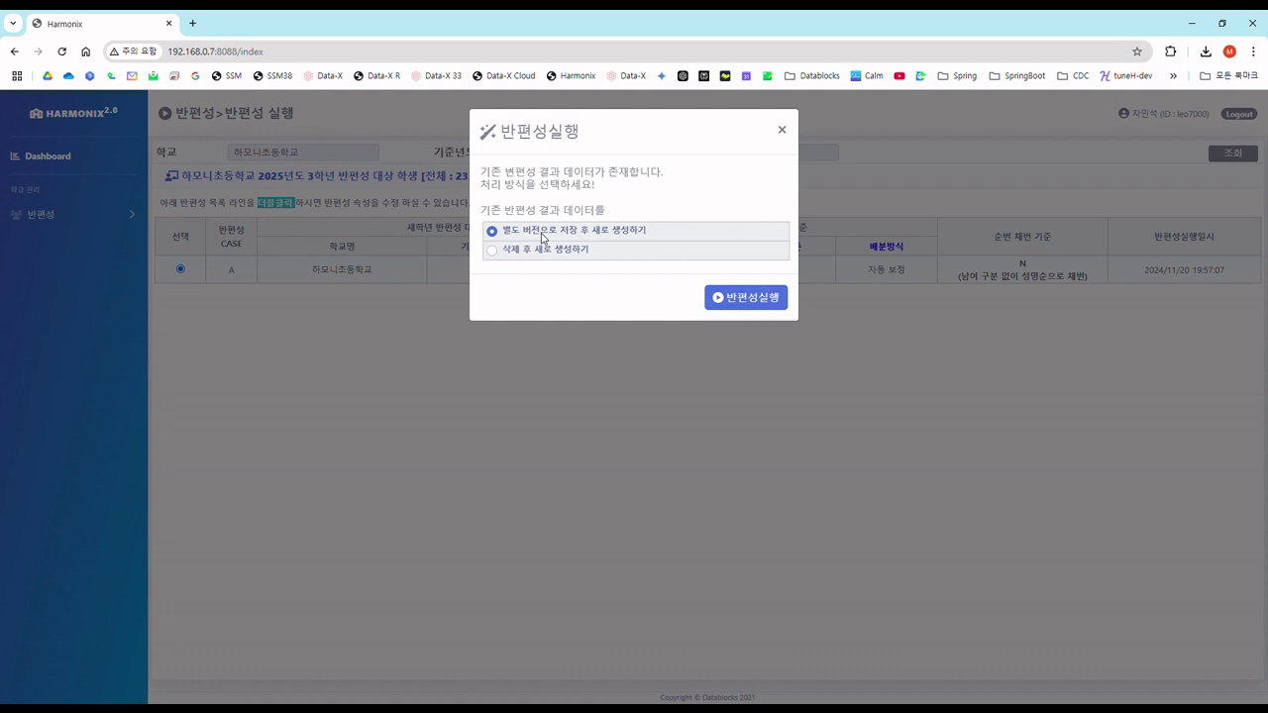
{"action": "left_click", "coordinate": [739, 297]}
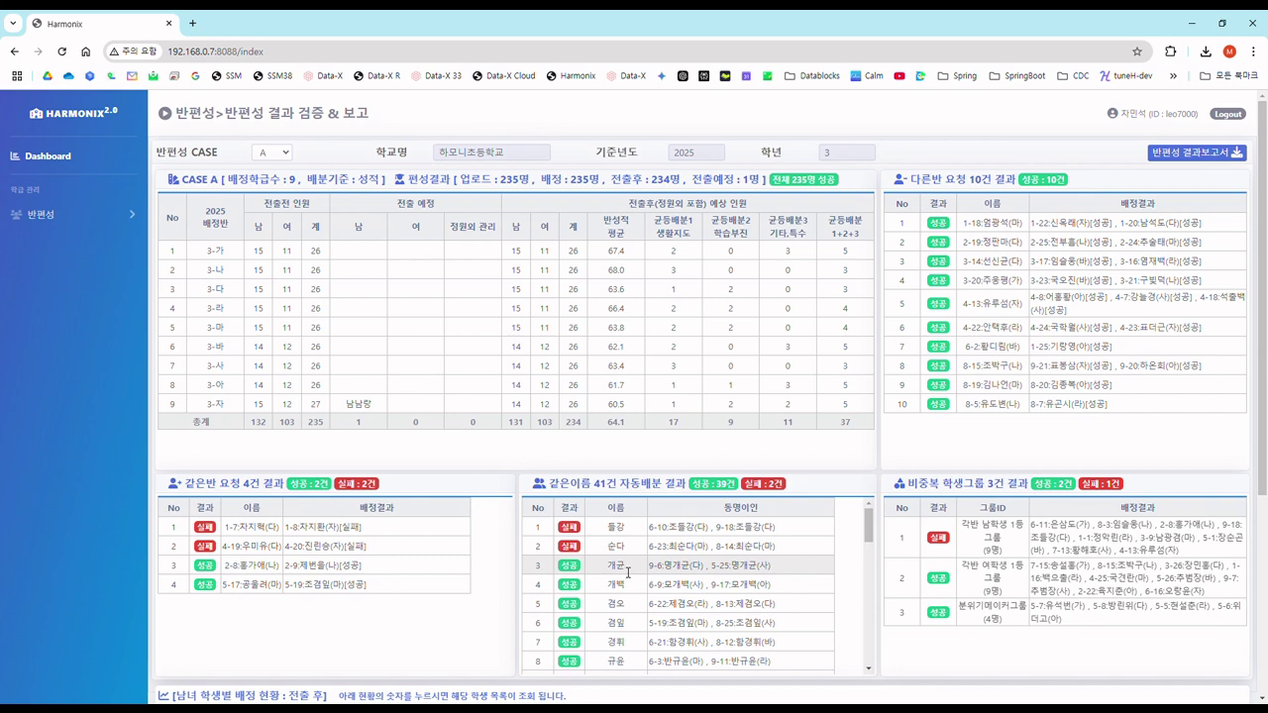
Examine the CASE A results in 반편성 결과 검증 & 보고, including same-name allocation, non-overlapping groups and the male/female distribution table
{"action": "scroll", "coordinate": [755, 567], "scroll_direction": "down", "scroll_amount": 10}
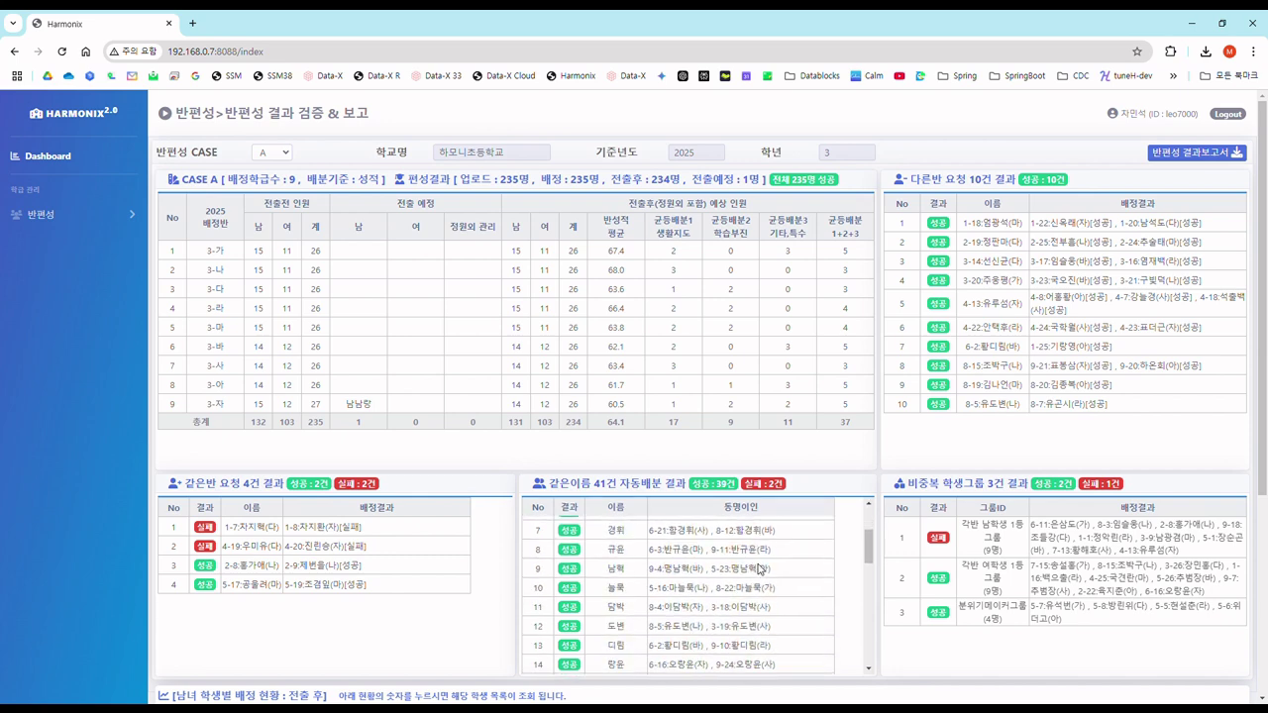
{"action": "scroll", "coordinate": [755, 566], "scroll_direction": "down", "scroll_amount": 3}
{"action": "scroll", "coordinate": [756, 362], "scroll_direction": "up", "scroll_amount": 5}
{"action": "scroll", "coordinate": [757, 371], "scroll_direction": "up", "scroll_amount": 6}
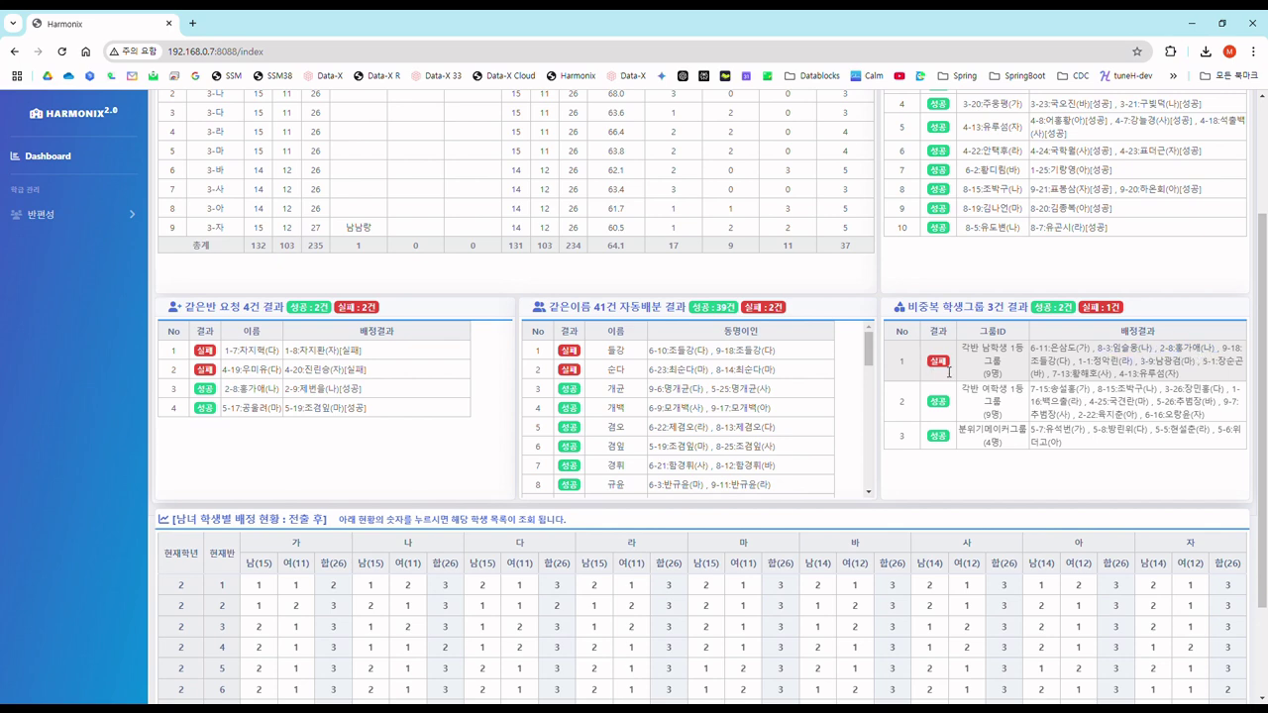
{"action": "scroll", "coordinate": [820, 538], "scroll_direction": "down", "scroll_amount": 1}
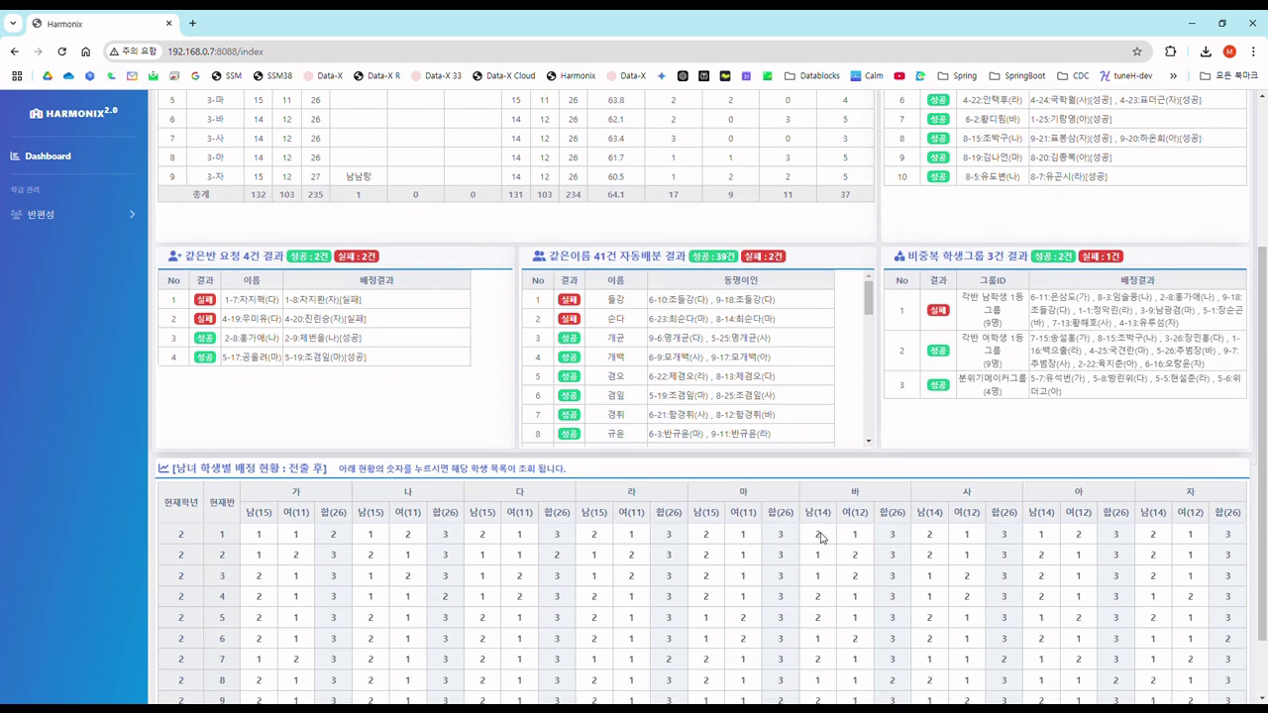
{"action": "scroll", "coordinate": [821, 538], "scroll_direction": "down", "scroll_amount": 3}
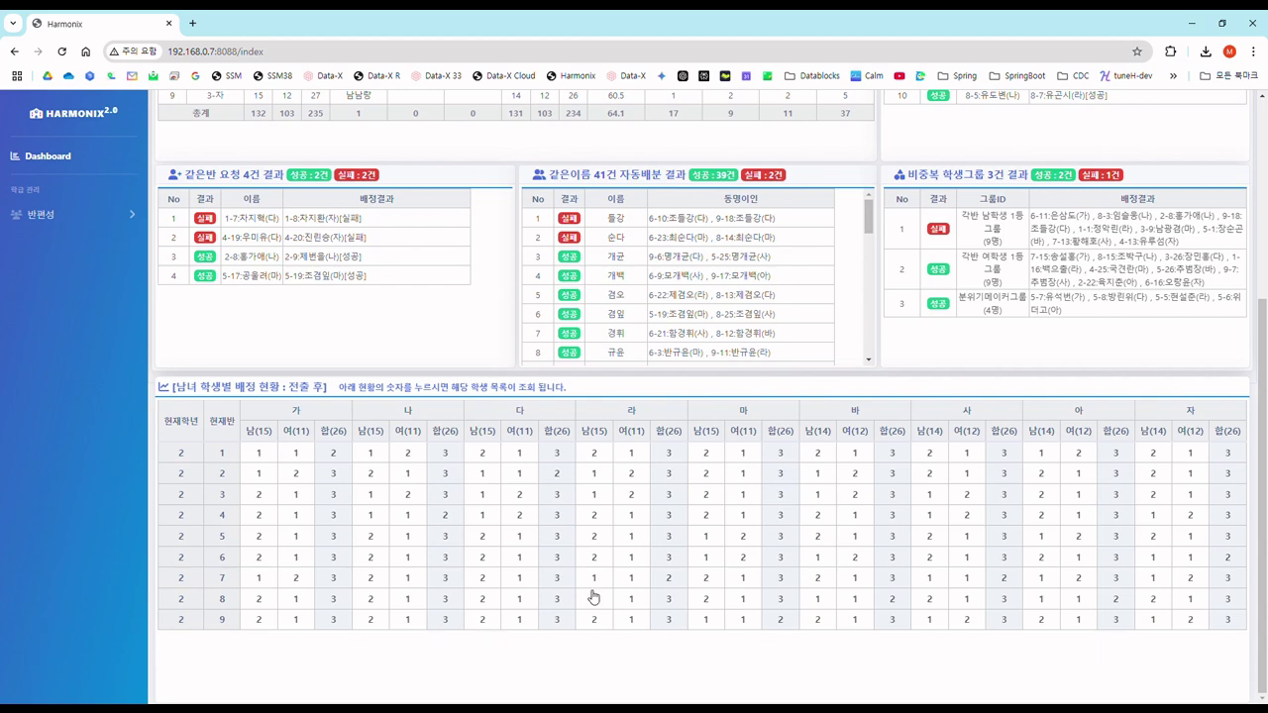
Go to 반편성 결과 조정 through the dashboard and select the card of student 8-11 in class 라
{"action": "left_click", "coordinate": [1200, 107]}
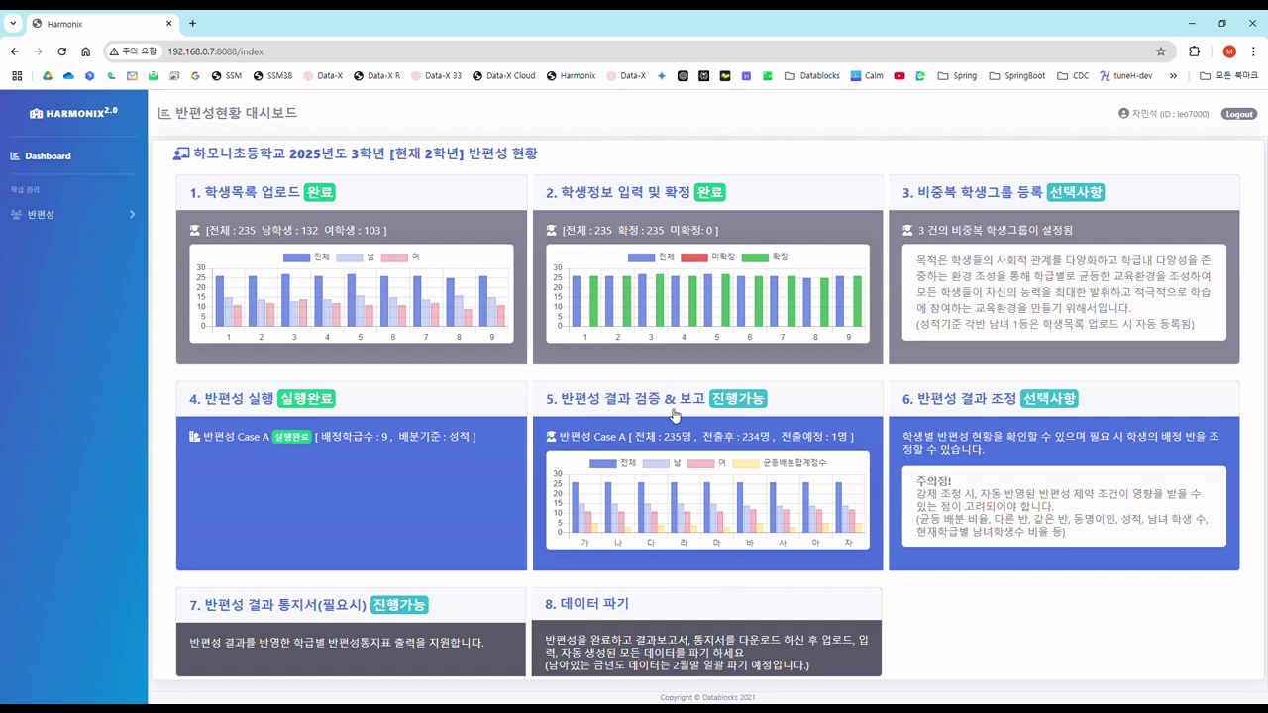
{"action": "left_click", "coordinate": [937, 407]}
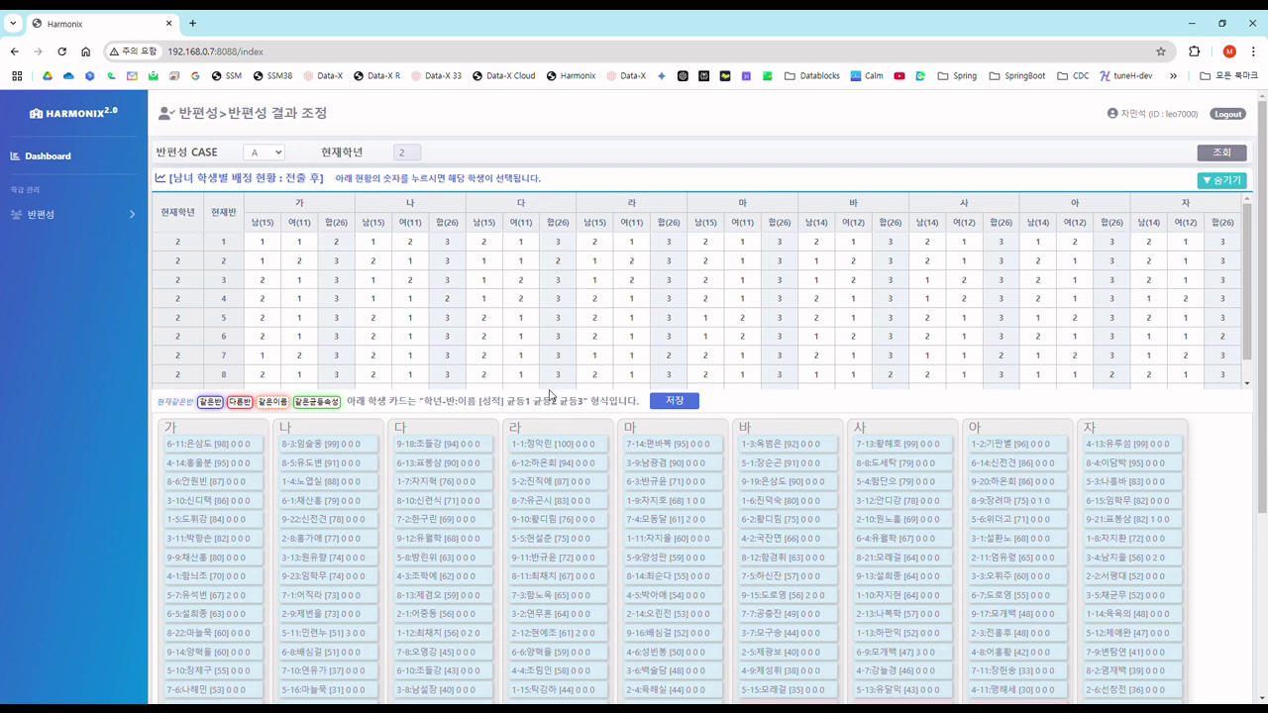
{"action": "scroll", "coordinate": [566, 398], "scroll_direction": "down", "scroll_amount": 1}
{"action": "scroll", "coordinate": [567, 399], "scroll_direction": "down", "scroll_amount": 3}
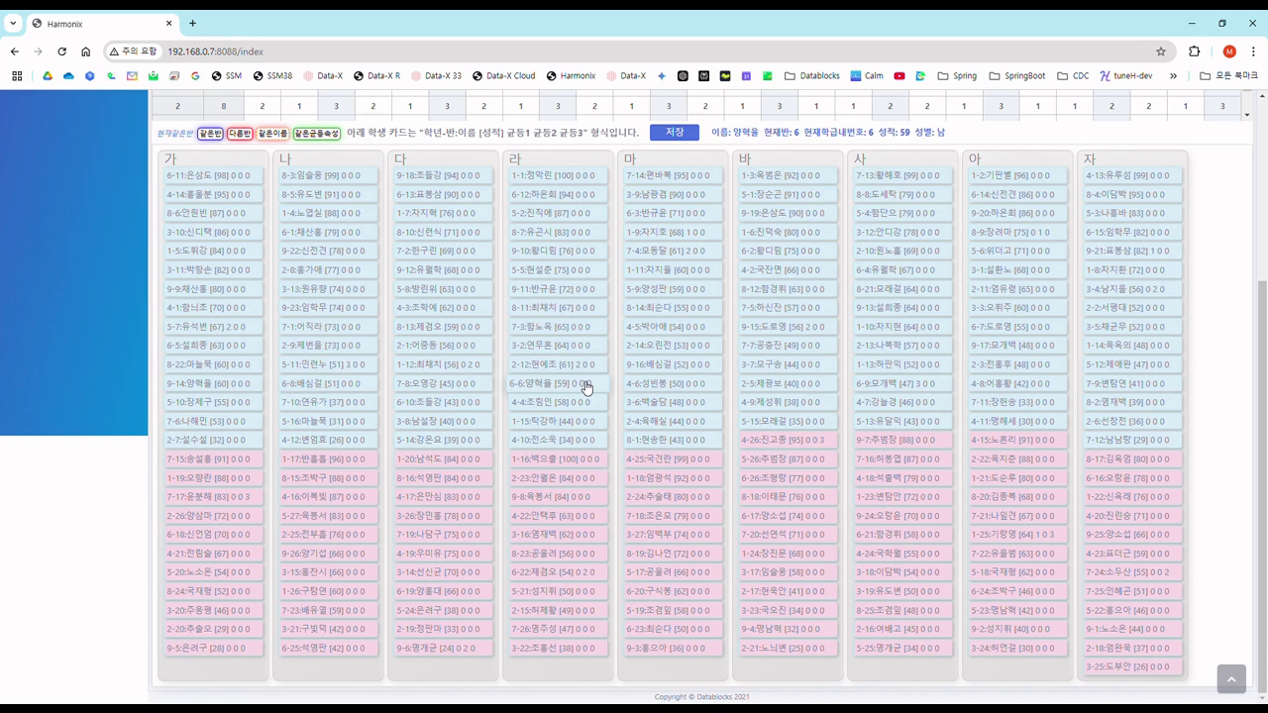
{"action": "left_click", "coordinate": [561, 239]}
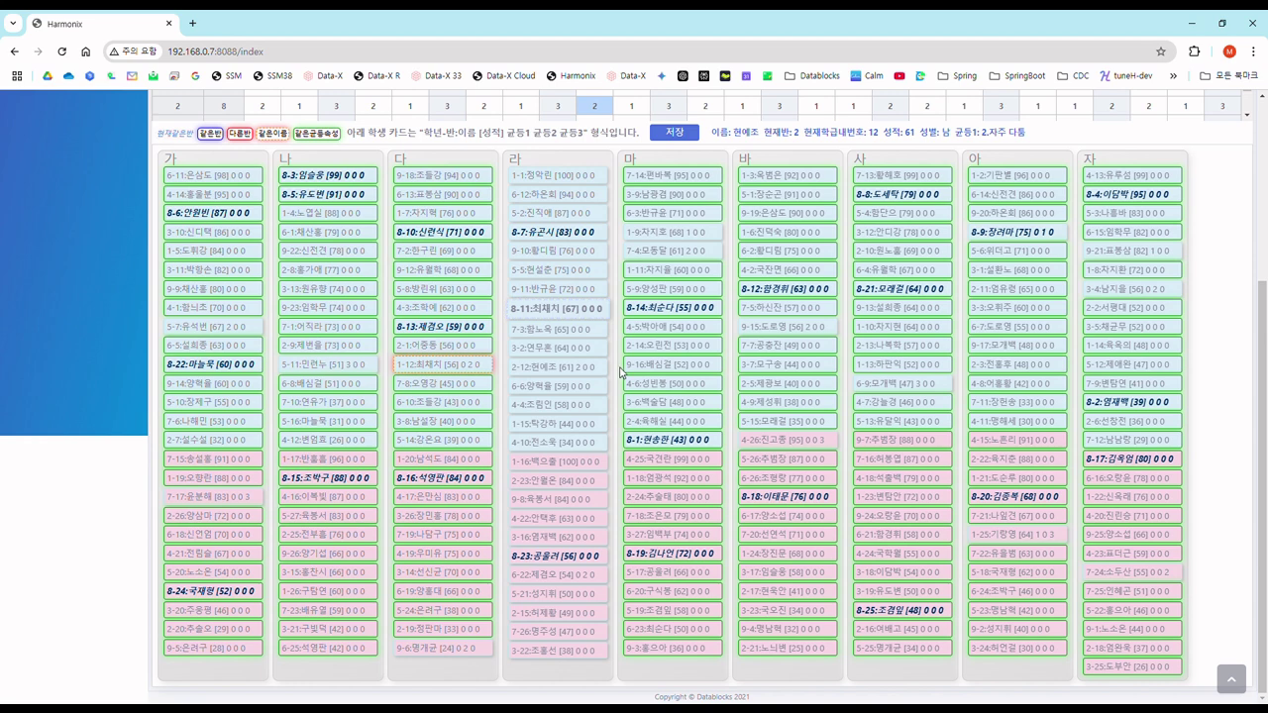
Search the page for student 1-18 by name, select that card in class 마 and check the related student cards and distribution table
{"action": "key", "text": "ctrl+f"}
{"action": "type", "text": "엄광"}
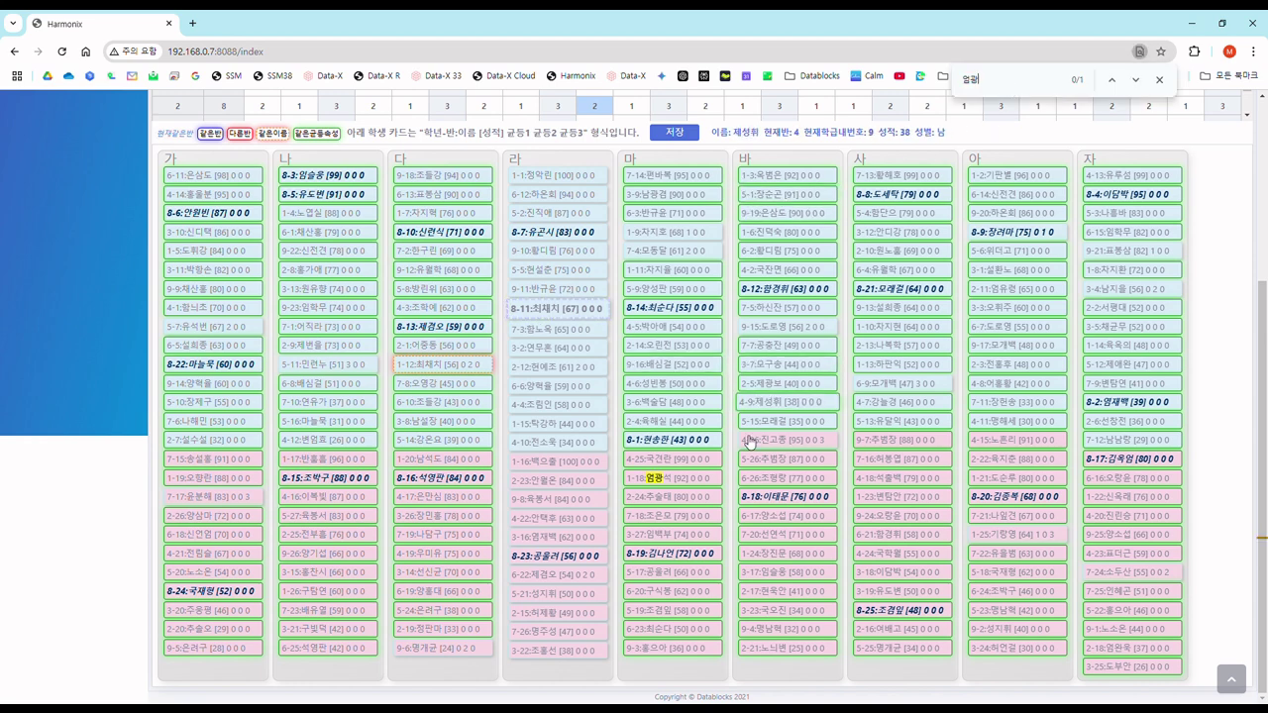
{"action": "left_click", "coordinate": [664, 484]}
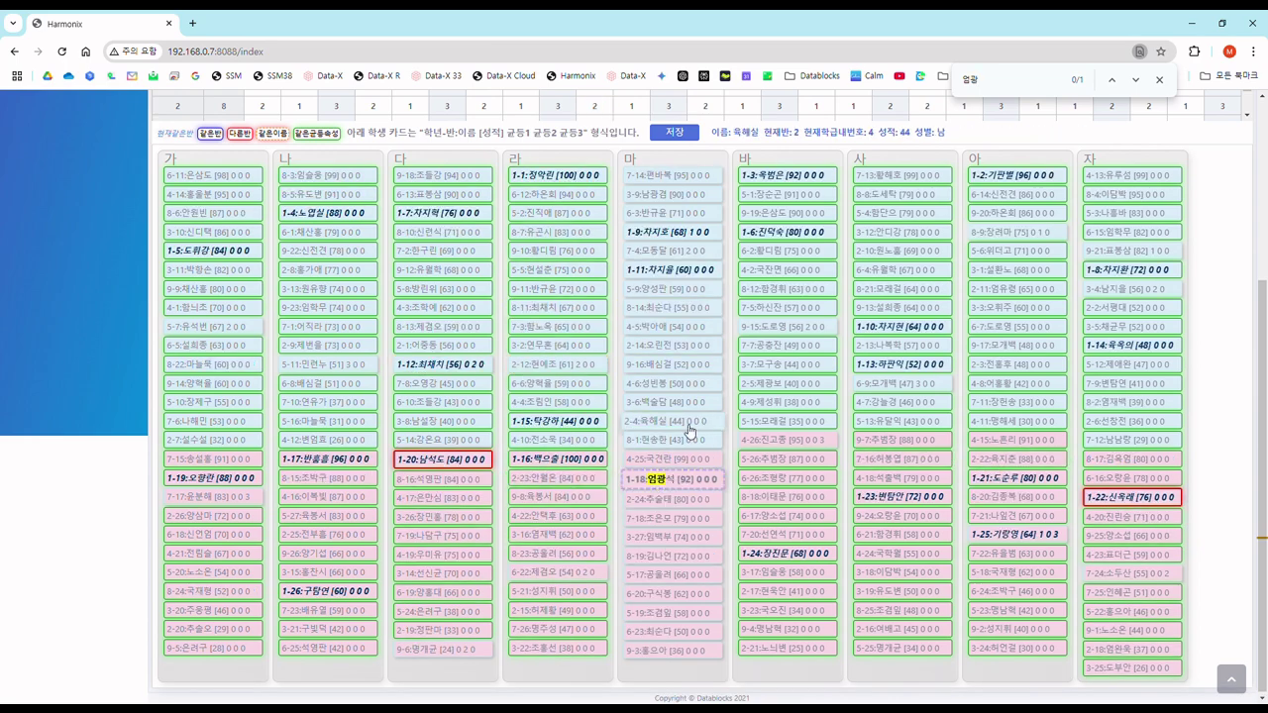
{"action": "scroll", "coordinate": [669, 400], "scroll_direction": "up", "scroll_amount": 1}
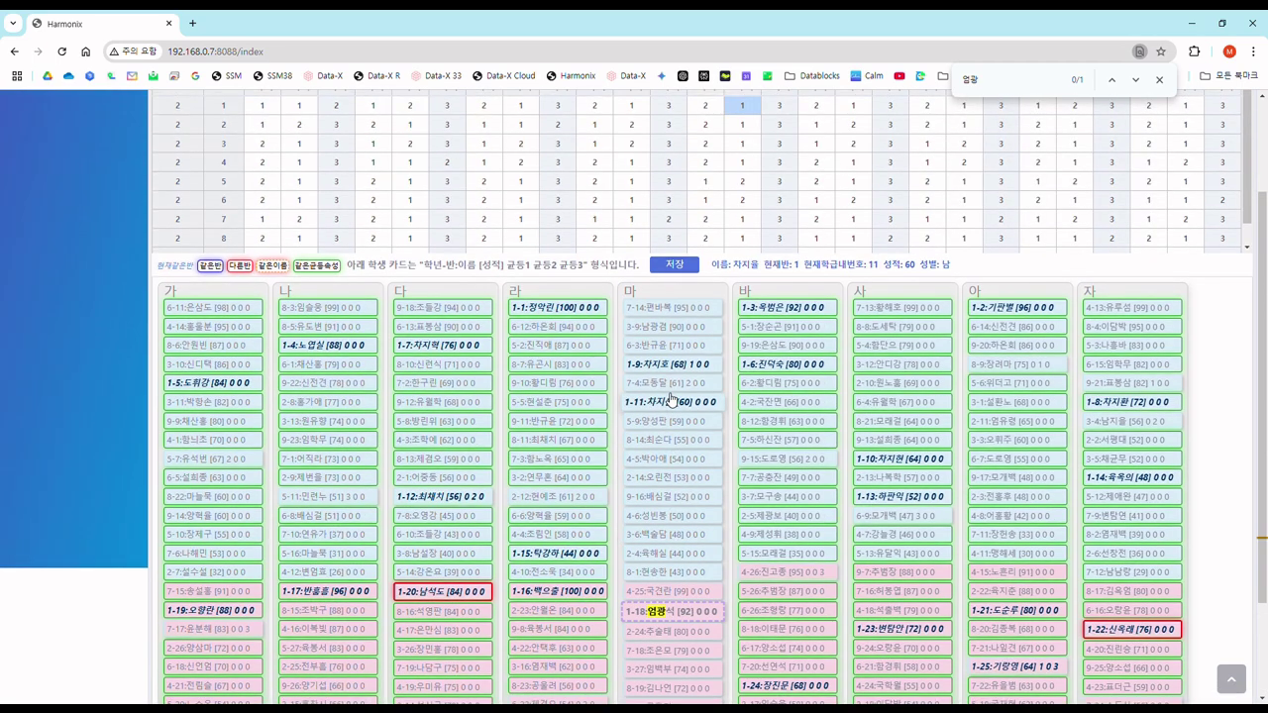
{"action": "scroll", "coordinate": [669, 400], "scroll_direction": "down", "scroll_amount": 1}
{"action": "scroll", "coordinate": [654, 396], "scroll_direction": "up", "scroll_amount": 3}
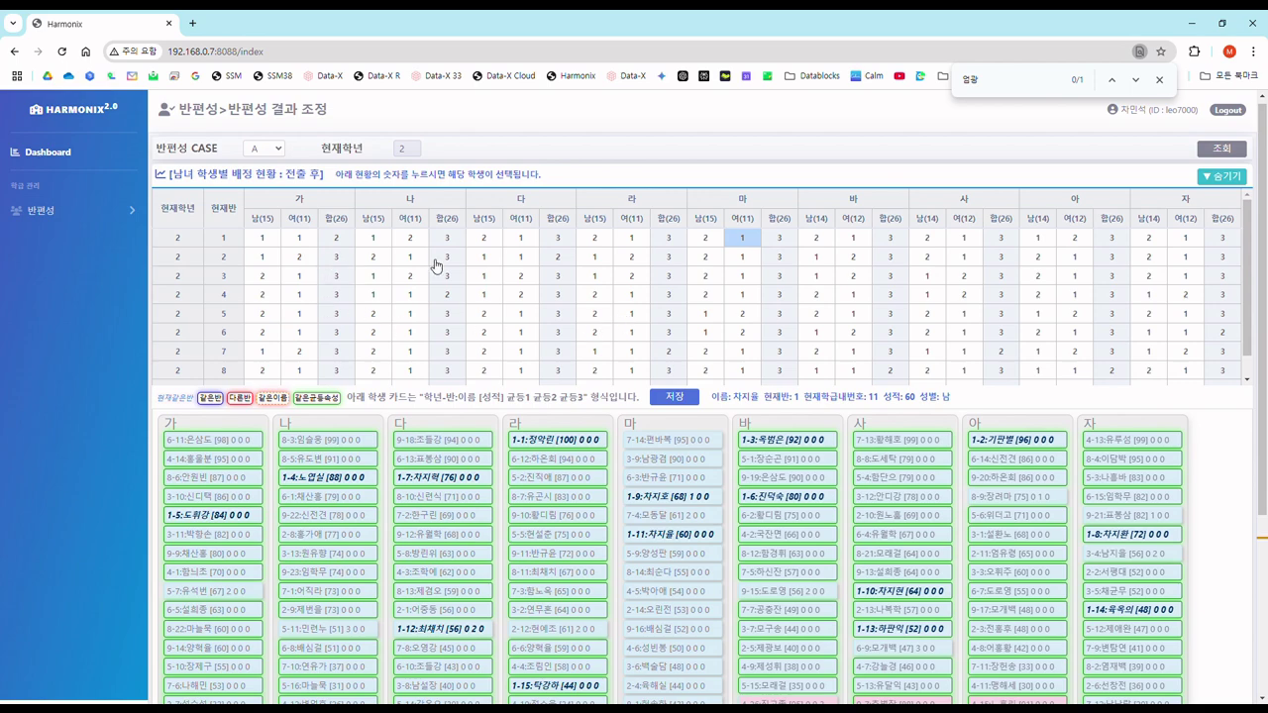
Select the card of student 5-9 in class 마 and check the exchange candidates in the other classes
{"action": "scroll", "coordinate": [738, 327], "scroll_direction": "down", "scroll_amount": 1}
{"action": "left_click", "coordinate": [687, 461]}
{"action": "scroll", "coordinate": [687, 461], "scroll_direction": "down", "scroll_amount": 1}
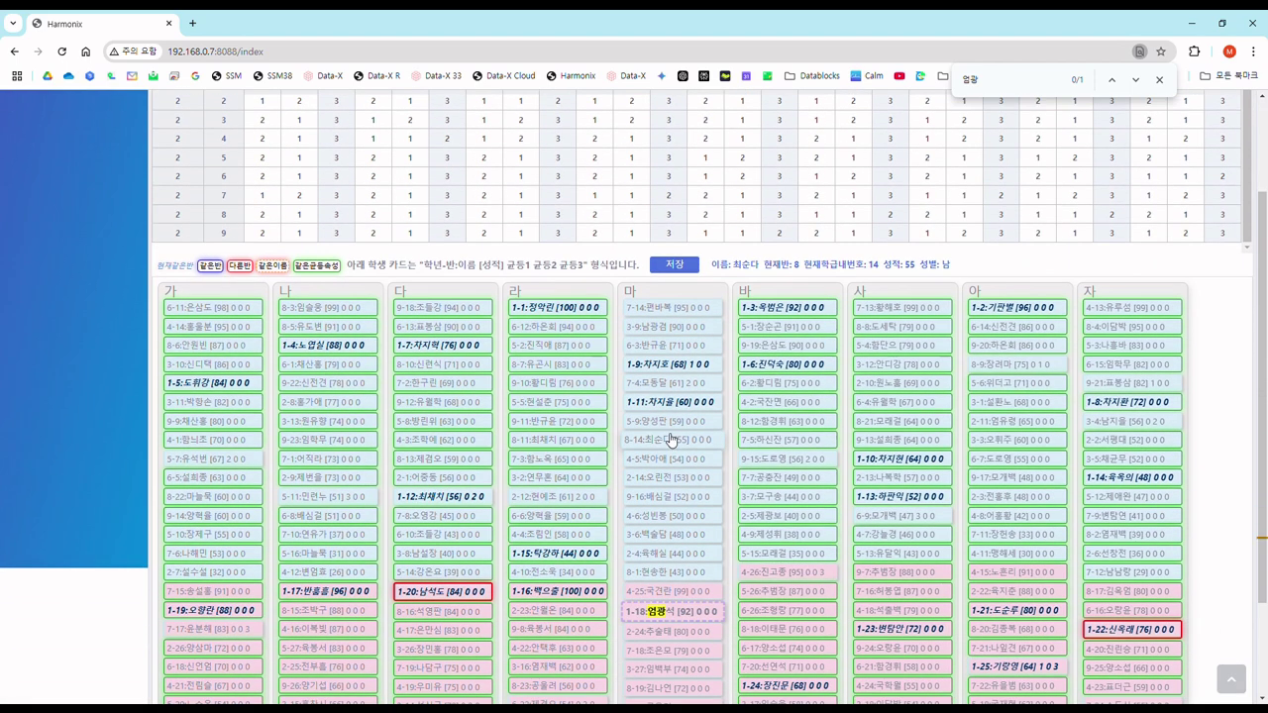
{"action": "left_click", "coordinate": [671, 426]}
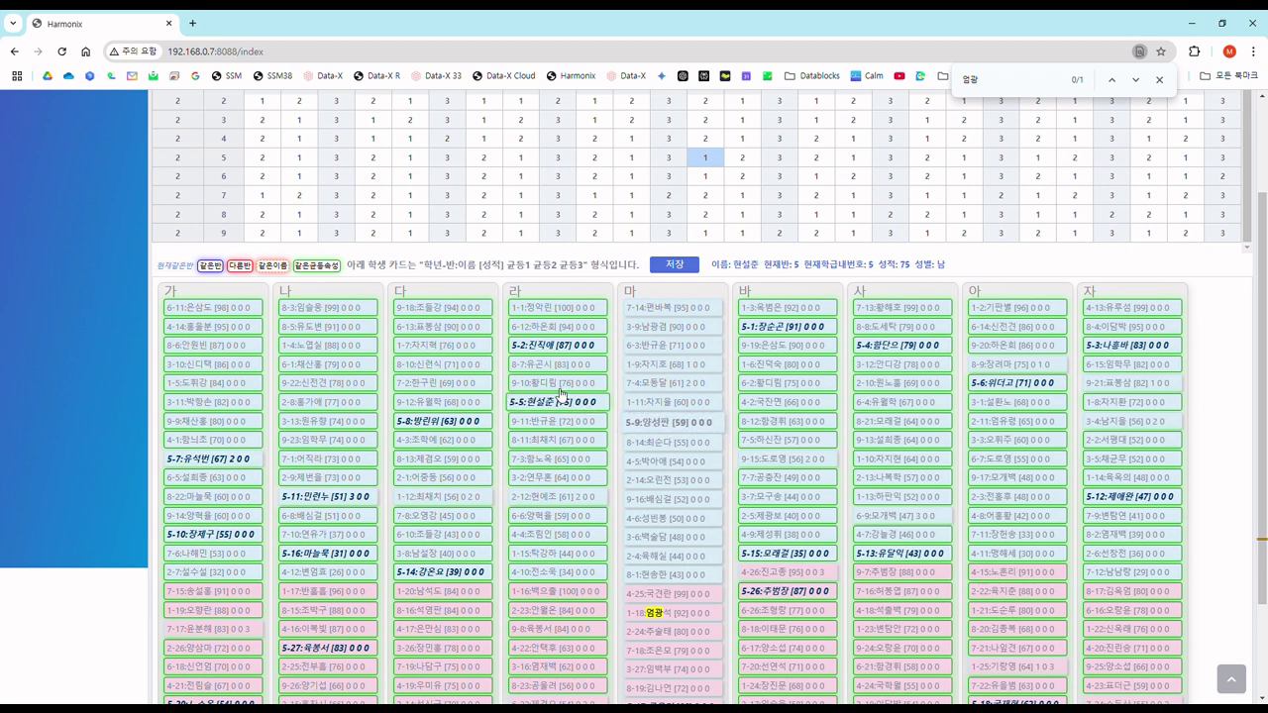
{"action": "left_click", "coordinate": [285, 523]}
{"action": "left_click", "coordinate": [639, 434]}
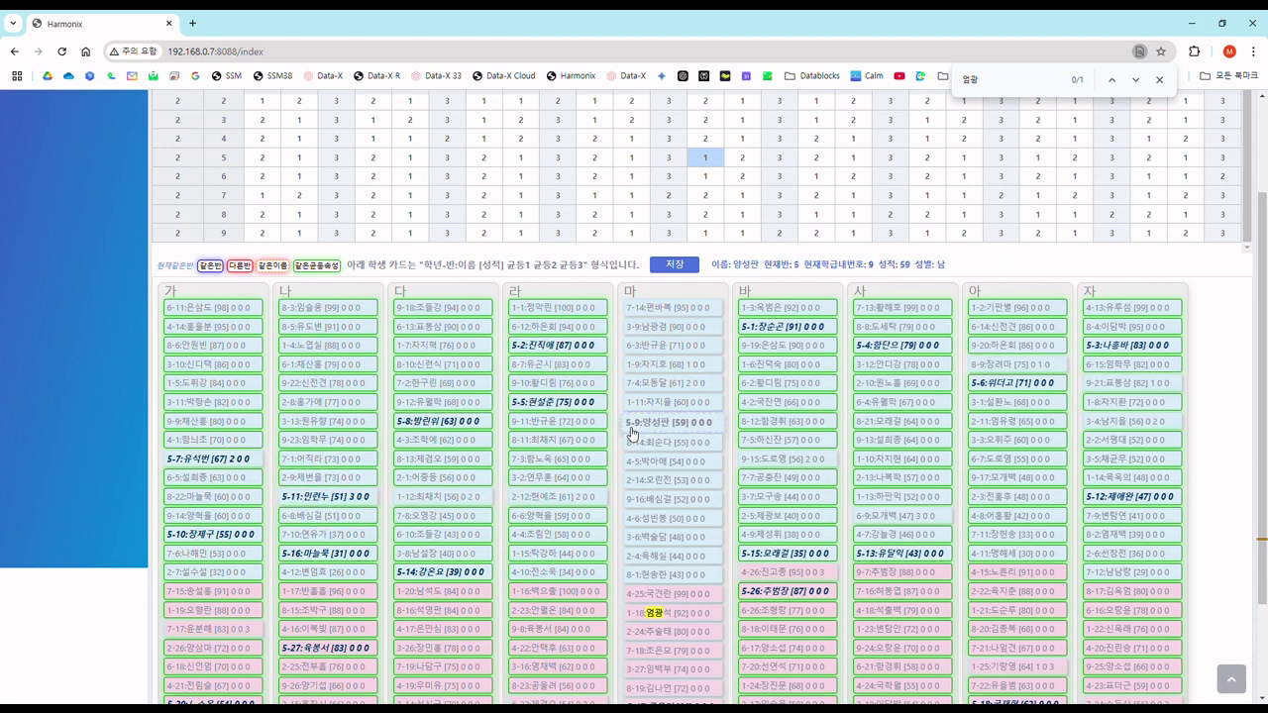
Swap student 5-9 in class 마 with student 5-8 in class 다 and save the adjustment
{"action": "left_click", "coordinate": [671, 436]}
{"action": "mouse_move", "coordinate": [677, 428]}
{"action": "left_mouse_down"}
{"action": "mouse_move", "coordinate": [463, 410]}
{"action": "mouse_move", "coordinate": [575, 445]}
{"action": "mouse_move", "coordinate": [663, 446]}
{"action": "left_mouse_up"}
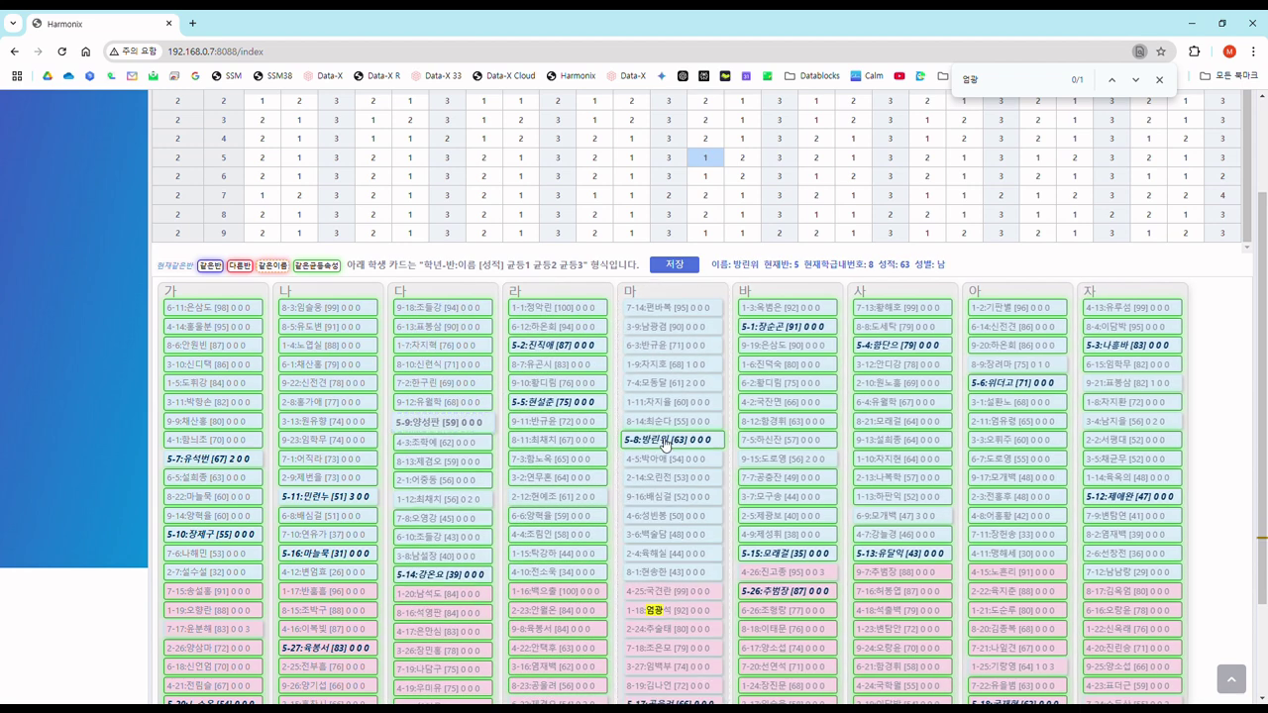
{"action": "left_click", "coordinate": [450, 422]}
{"action": "left_click_drag", "start_coordinate": [458, 426], "coordinate": [461, 428]}
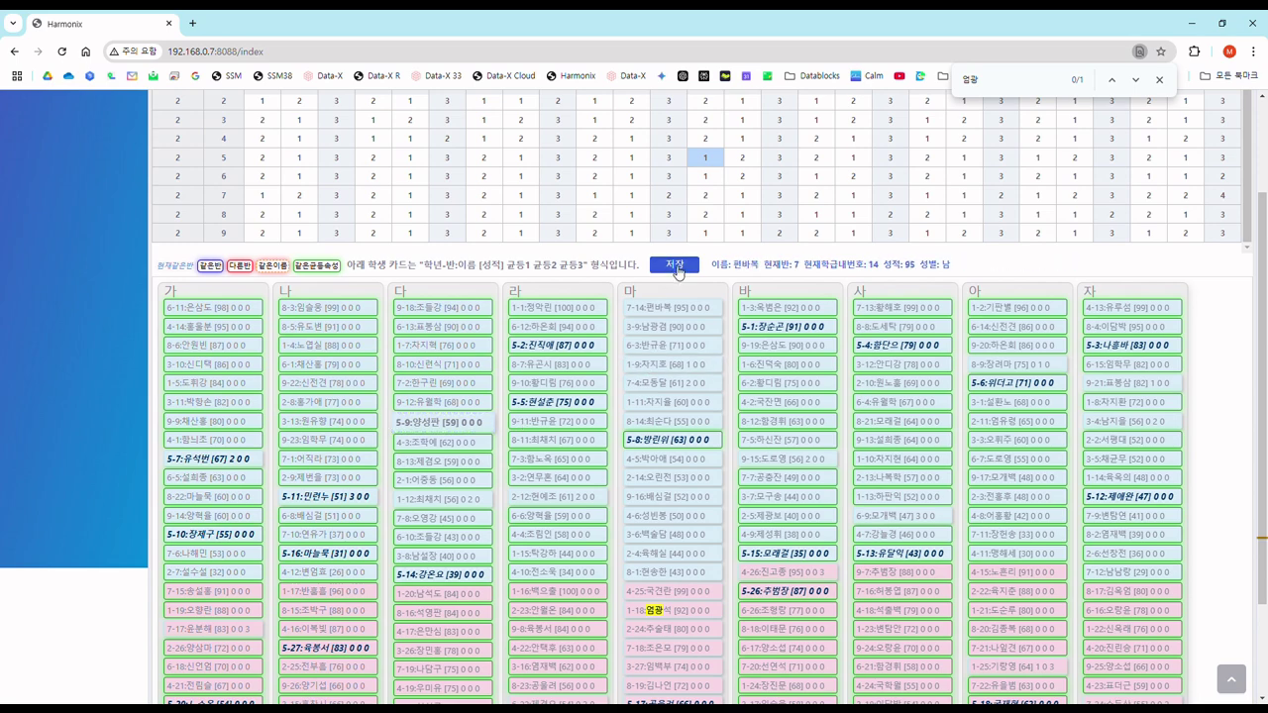
{"action": "left_click", "coordinate": [679, 270]}
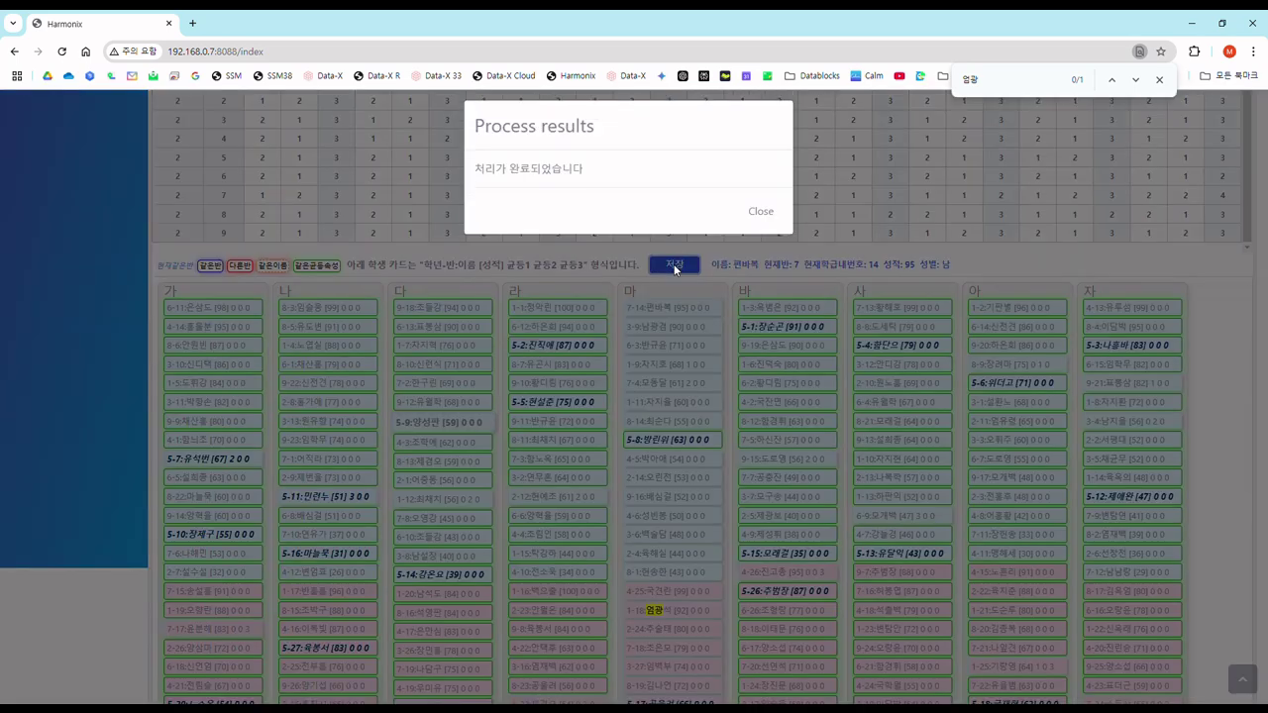
{"action": "left_click", "coordinate": [763, 220]}
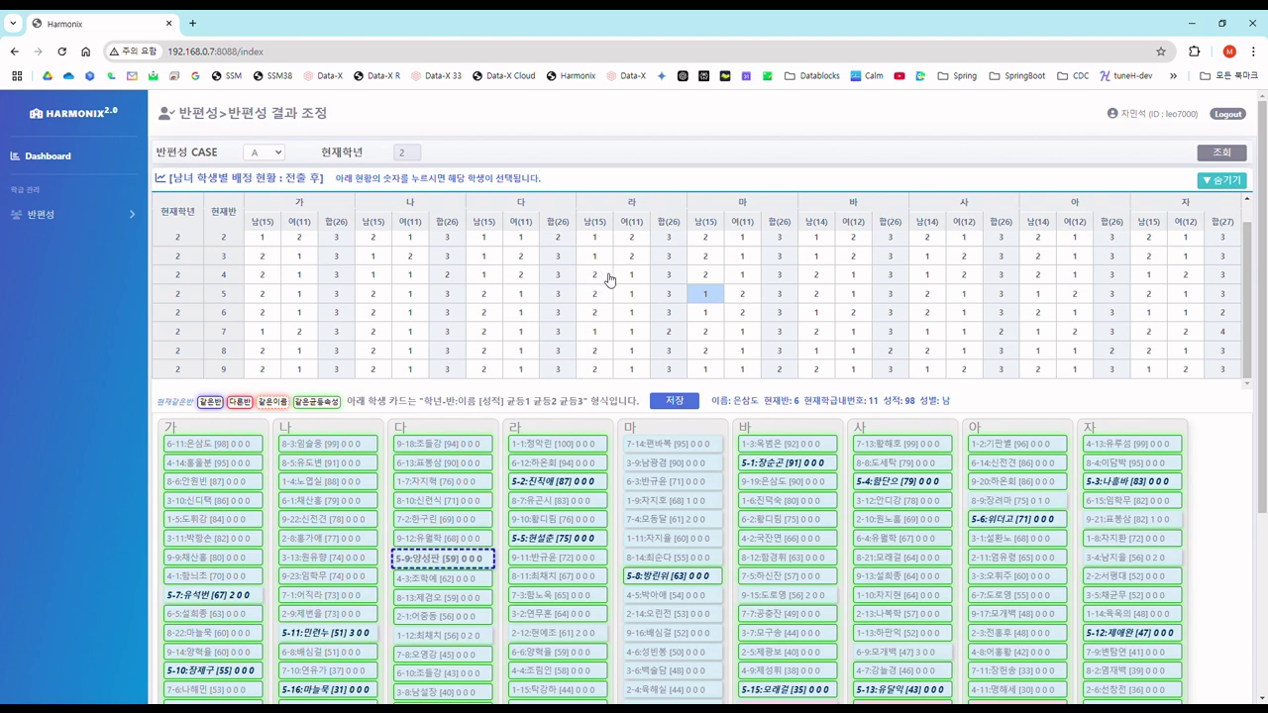
Highlight the male students of current class 4 assigned to class 가 and check their cards
{"action": "left_click", "coordinate": [266, 276]}
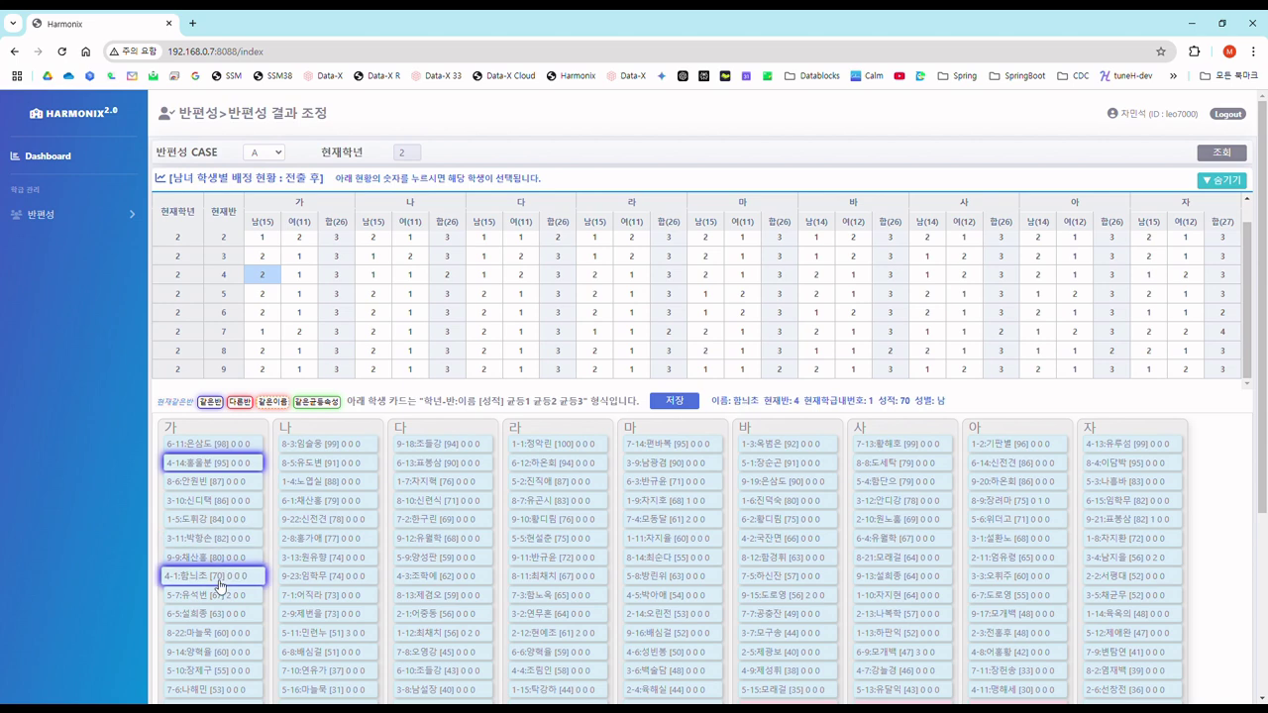
{"action": "scroll", "coordinate": [238, 484], "scroll_direction": "down", "scroll_amount": 2}
{"action": "scroll", "coordinate": [237, 484], "scroll_direction": "up", "scroll_amount": 1}
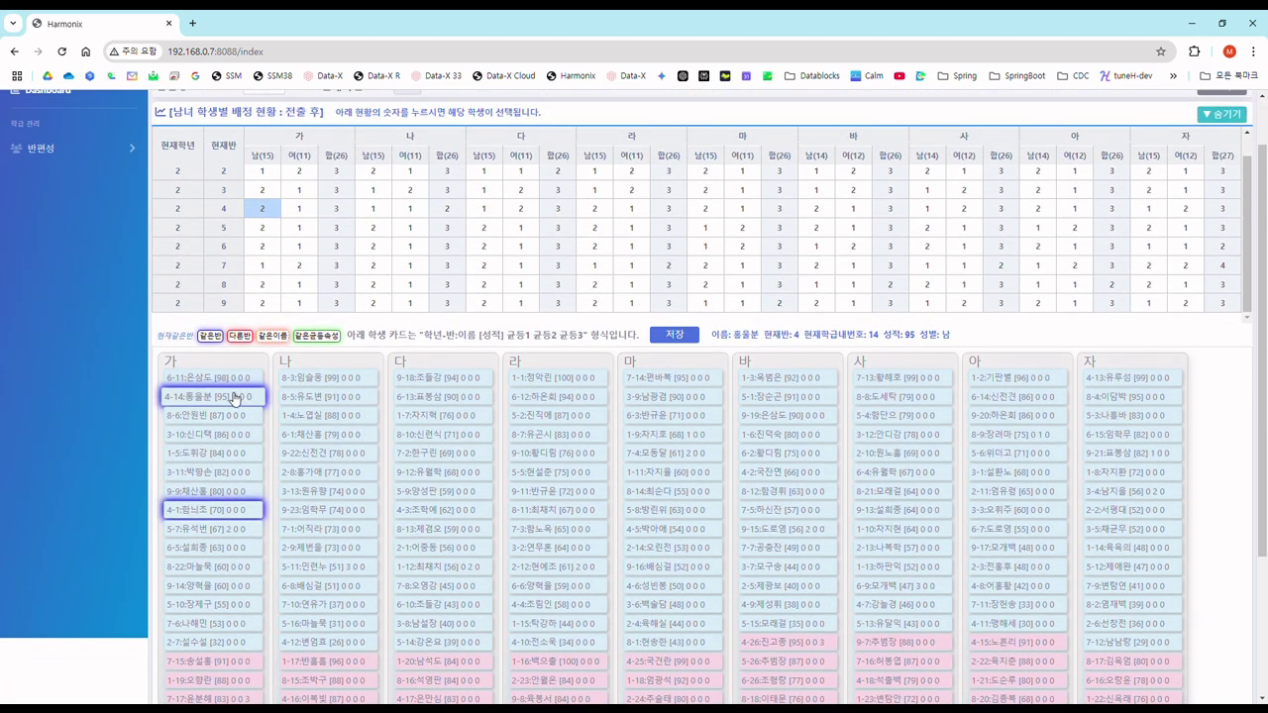
Move student 5-11 from class 나 to 다 and student 5-9 from 다 to 라, and save the adjustment
{"action": "left_click", "coordinate": [380, 229]}
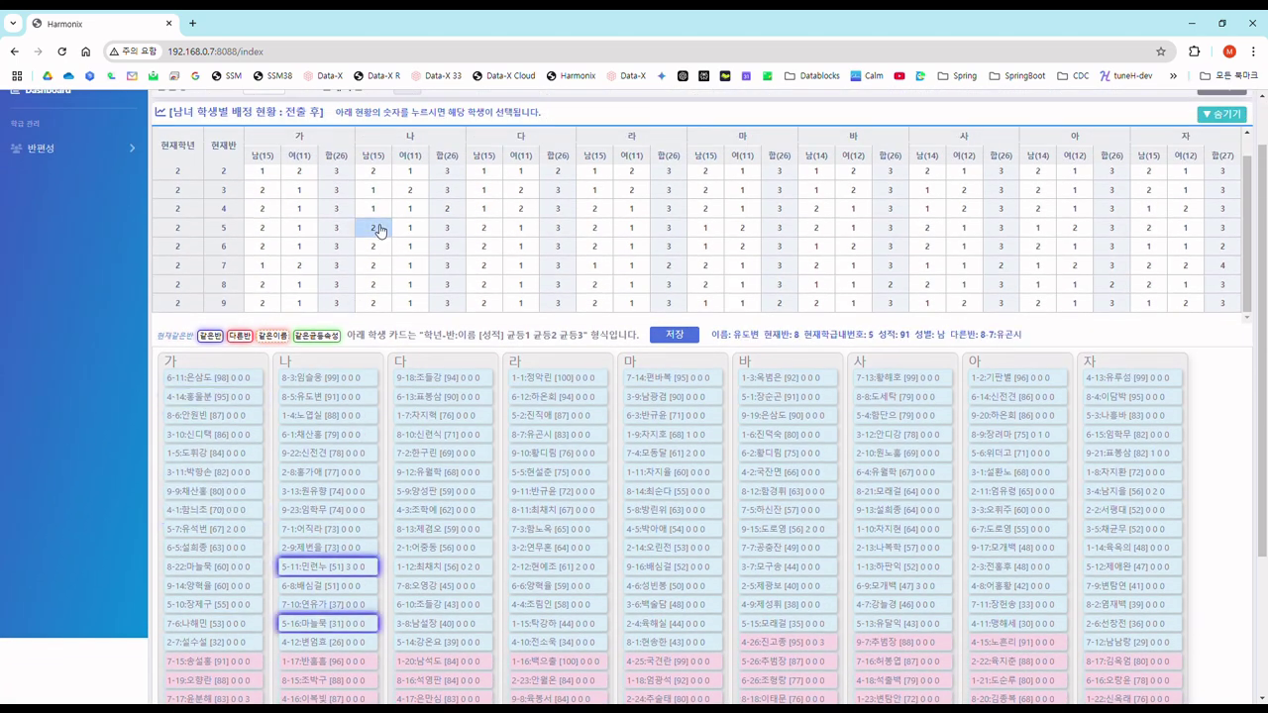
{"action": "left_click_drag", "start_coordinate": [320, 566], "coordinate": [482, 548]}
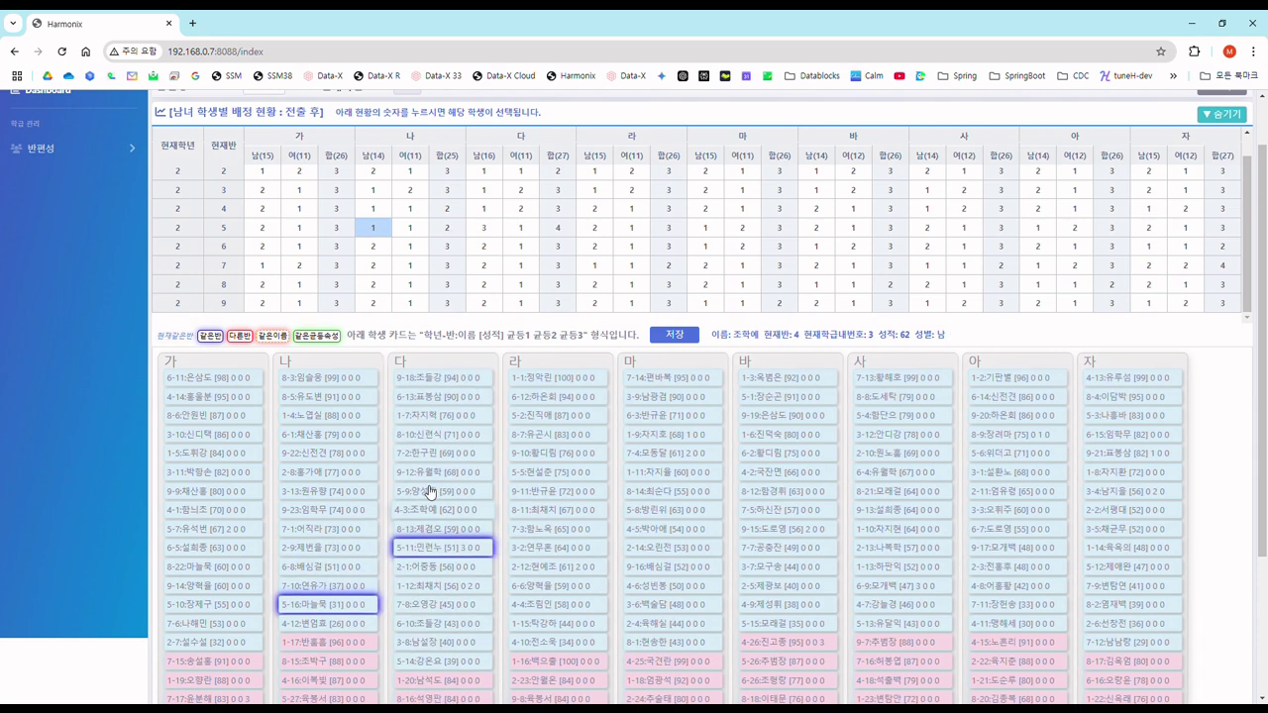
{"action": "left_click", "coordinate": [486, 230]}
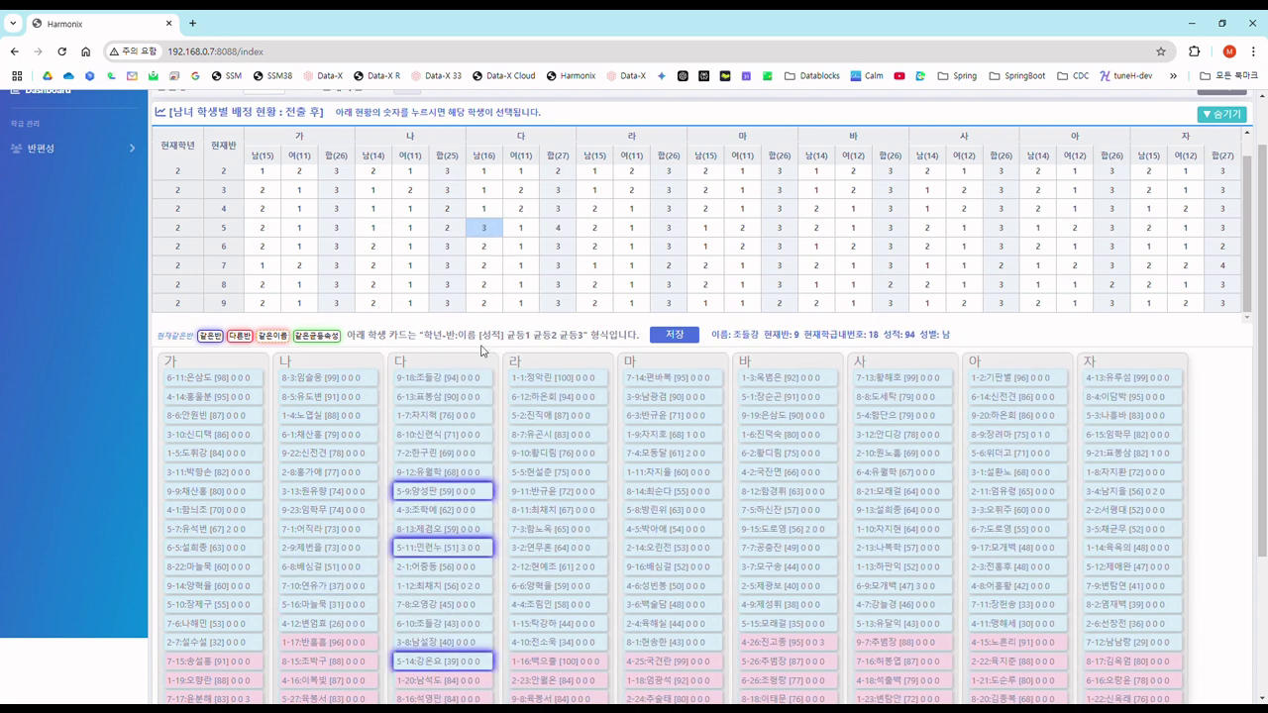
{"action": "left_click_drag", "start_coordinate": [456, 495], "coordinate": [551, 493]}
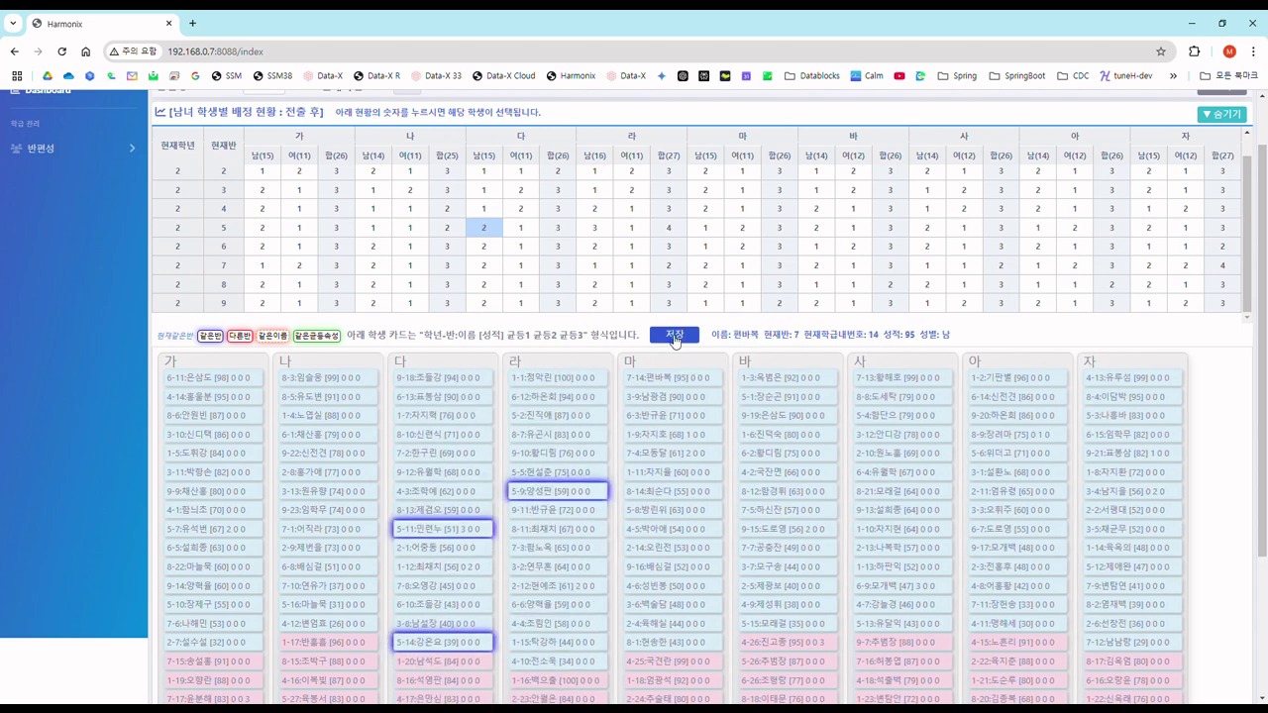
{"action": "left_click", "coordinate": [676, 337]}
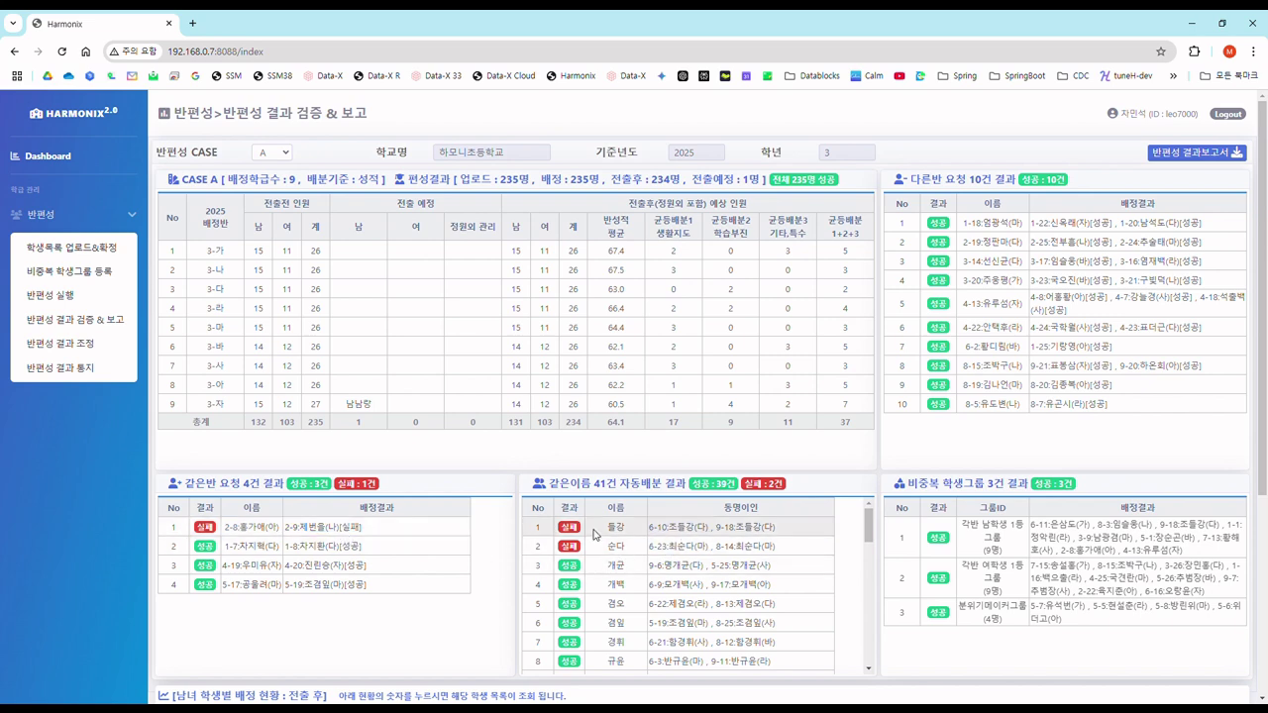
Swap student 2-9 in class 나 with student 2-3 in class 아 and save the adjustment
{"action": "left_click", "coordinate": [315, 528]}
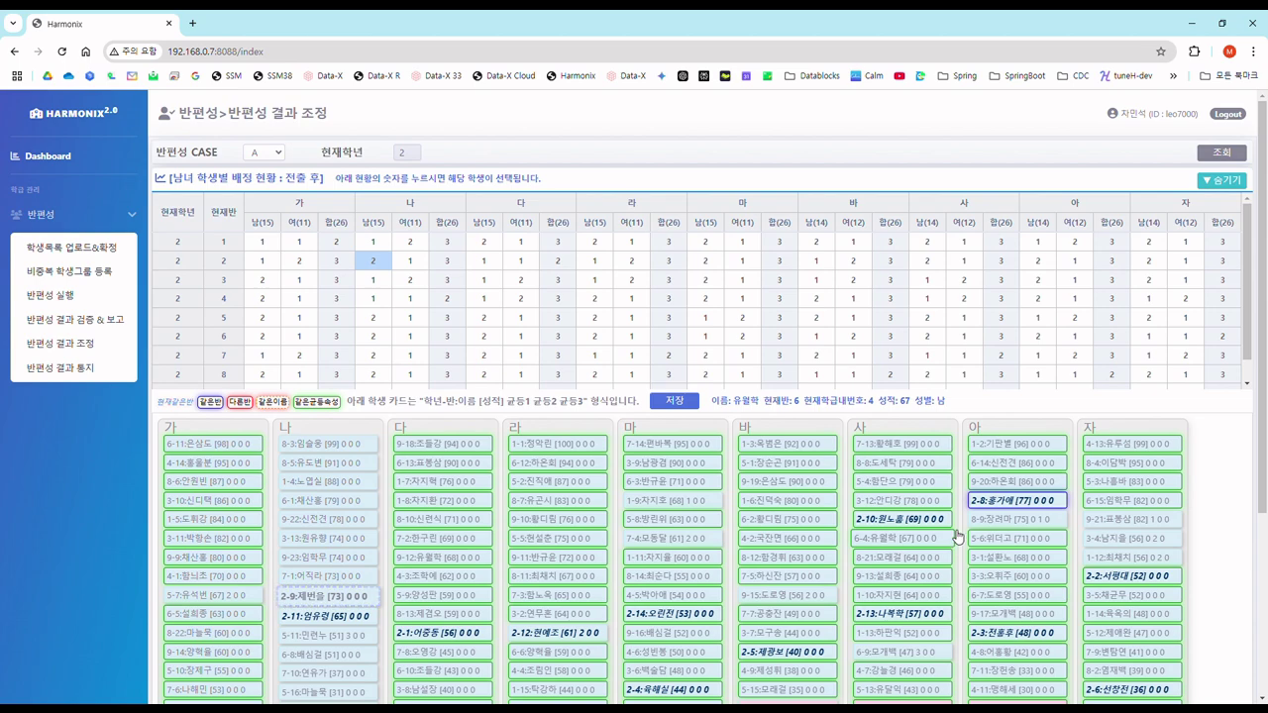
{"action": "scroll", "coordinate": [966, 535], "scroll_direction": "down", "scroll_amount": 3}
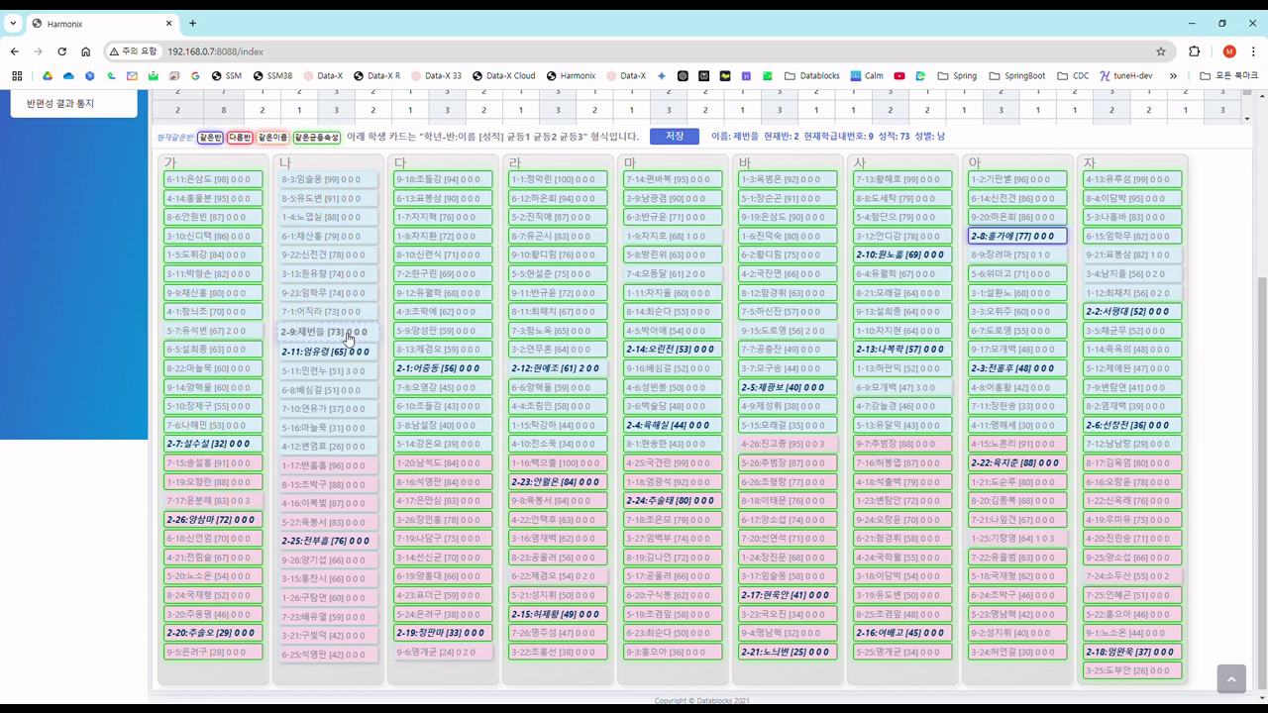
{"action": "left_click_drag", "start_coordinate": [348, 338], "coordinate": [1043, 285]}
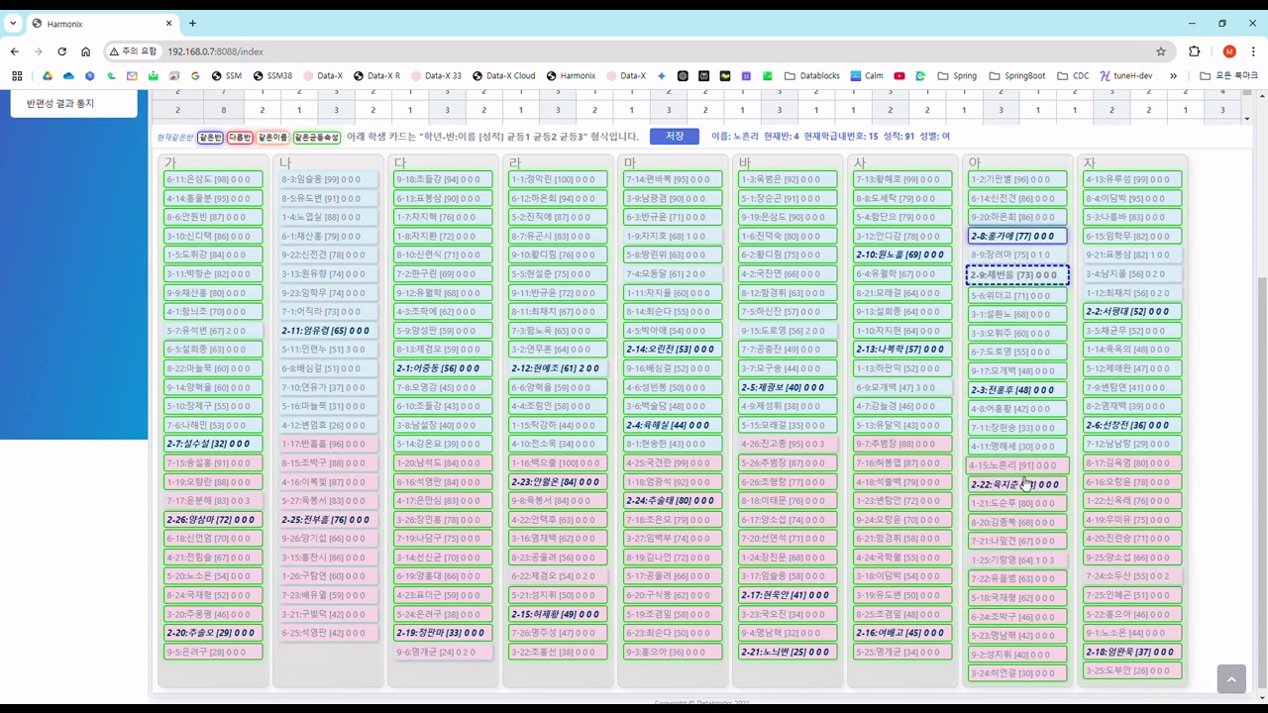
{"action": "mouse_move", "coordinate": [1021, 486]}
{"action": "left_mouse_down"}
{"action": "mouse_move", "coordinate": [750, 402]}
{"action": "mouse_move", "coordinate": [359, 363]}
{"action": "mouse_move", "coordinate": [934, 416]}
{"action": "mouse_move", "coordinate": [1019, 484]}
{"action": "left_mouse_up"}
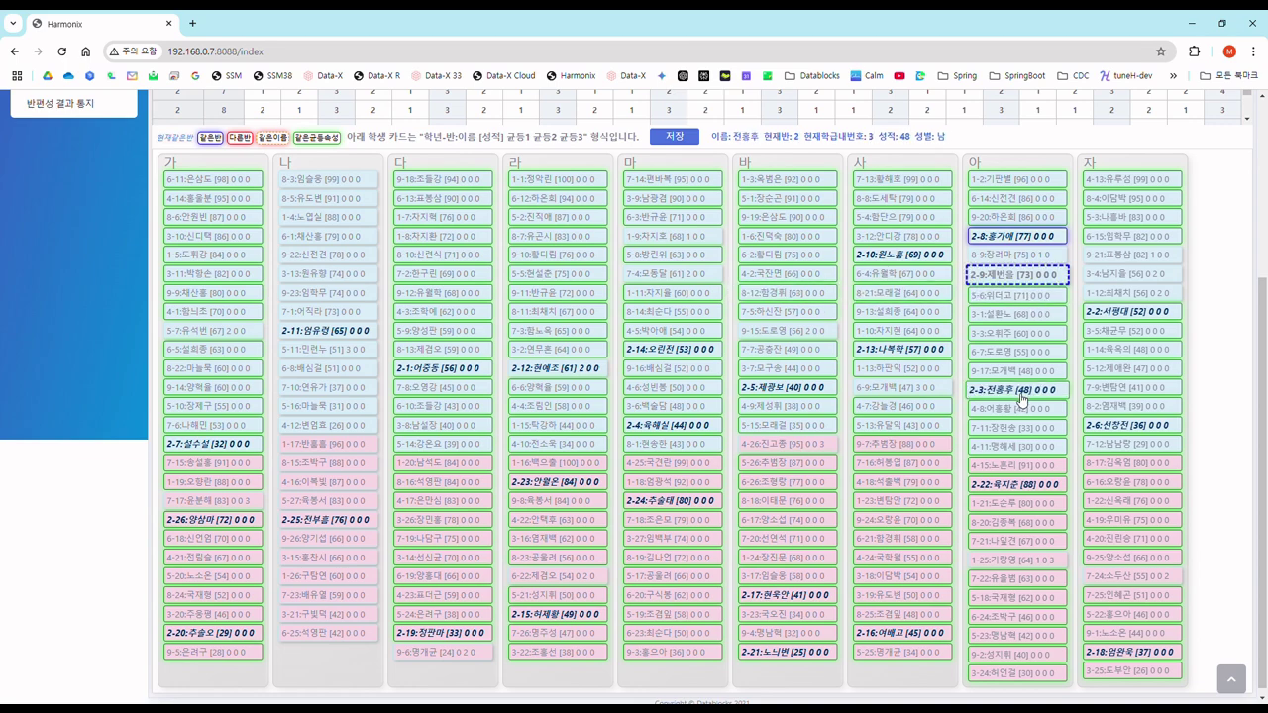
{"action": "left_click_drag", "start_coordinate": [1024, 394], "coordinate": [345, 351]}
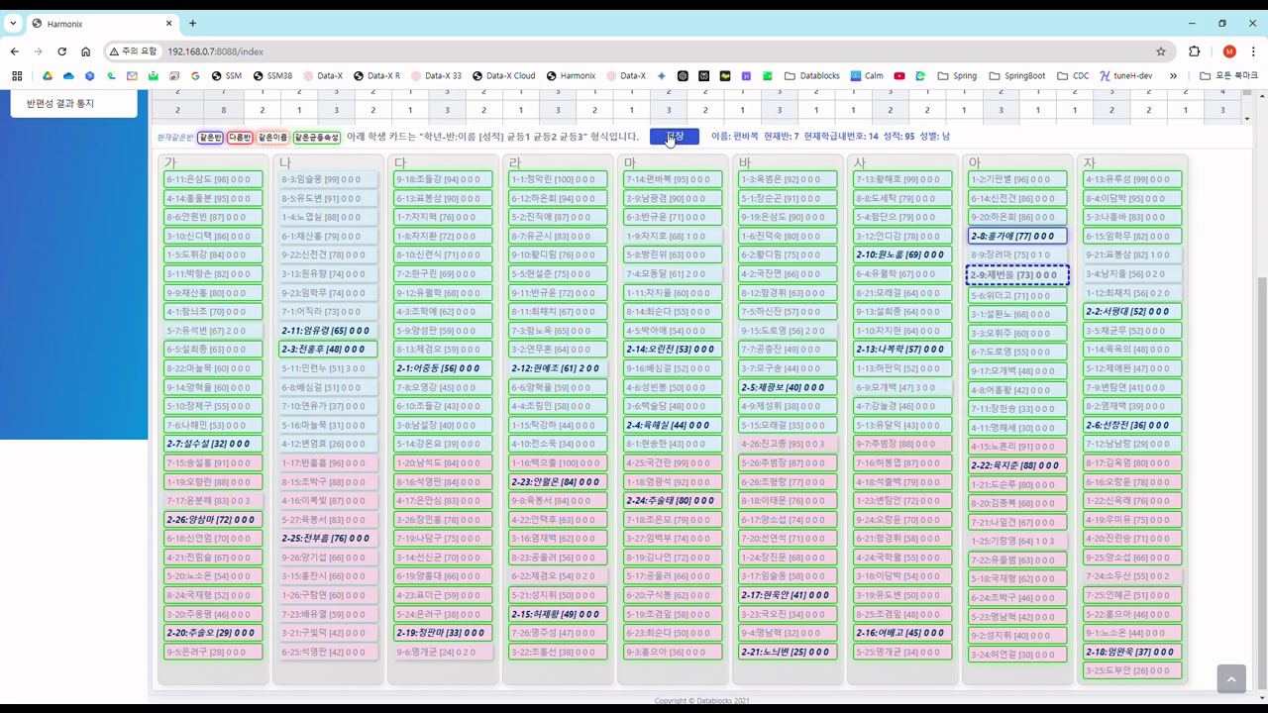
{"action": "left_click", "coordinate": [674, 138]}
{"action": "left_click", "coordinate": [759, 219]}
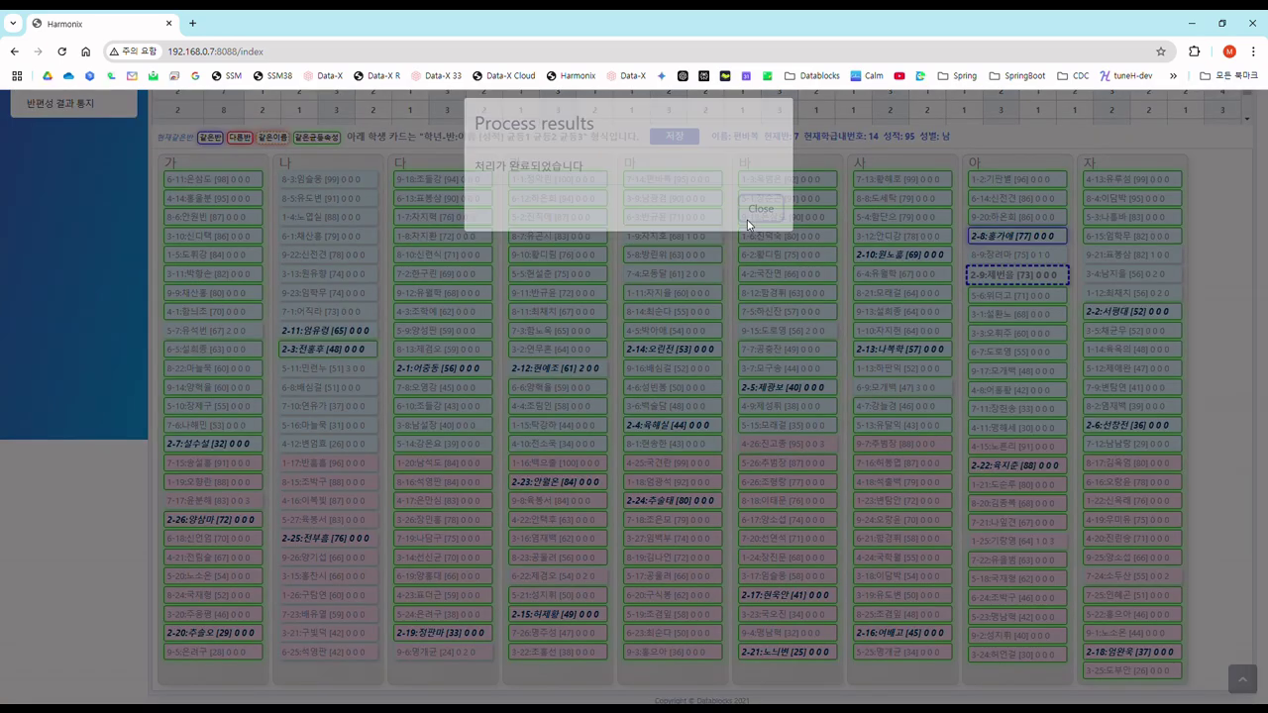
Reopen the CASE A verification results and examine the balanced-distribution remarks in the student list of class 자
{"action": "scroll", "coordinate": [173, 259], "scroll_direction": "up", "scroll_amount": 3}
{"action": "left_click", "coordinate": [109, 319]}
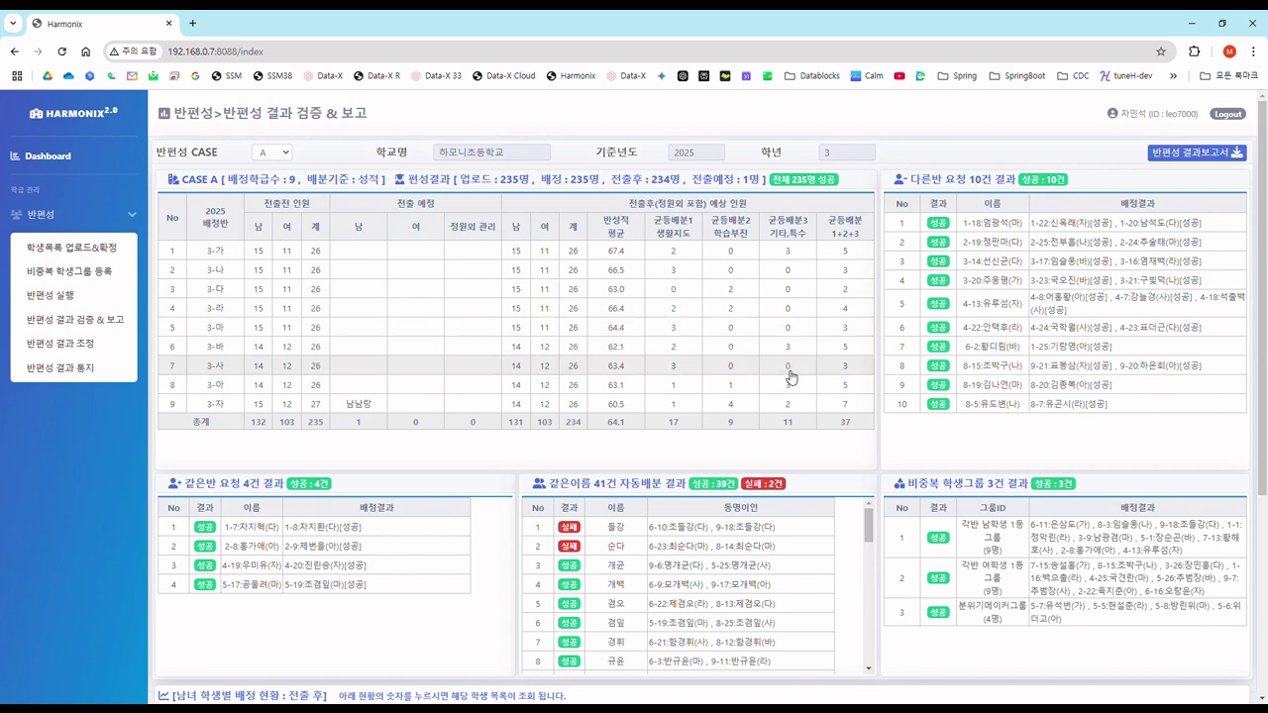
{"action": "left_click", "coordinate": [757, 410]}
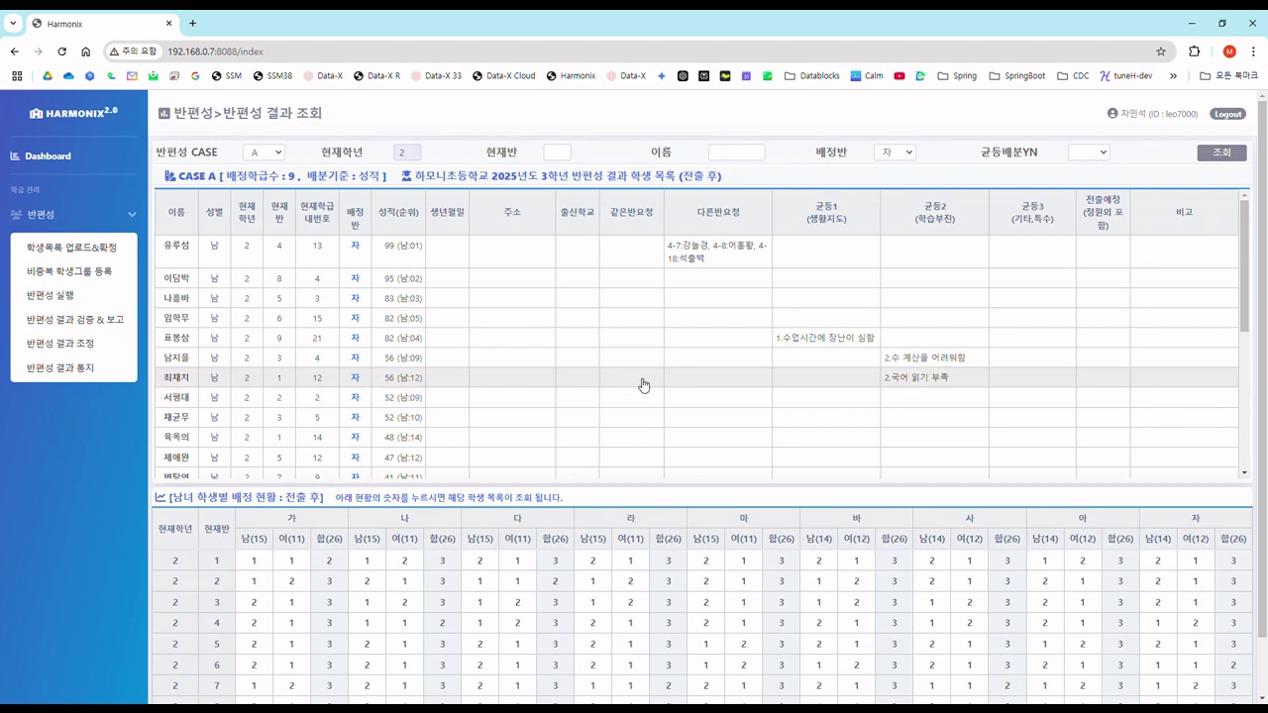
{"action": "scroll", "coordinate": [683, 376], "scroll_direction": "down", "scroll_amount": 5}
{"action": "scroll", "coordinate": [688, 371], "scroll_direction": "down", "scroll_amount": 2}
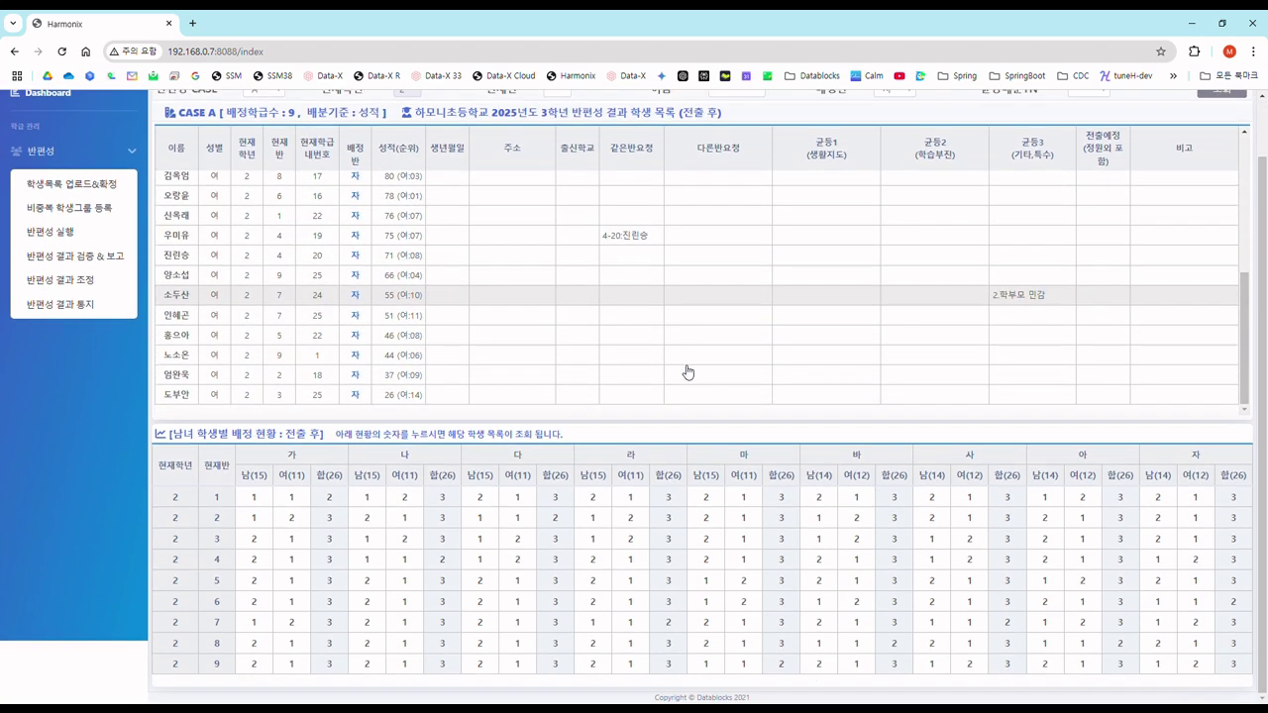
{"action": "scroll", "coordinate": [688, 368], "scroll_direction": "up", "scroll_amount": 2}
{"action": "scroll", "coordinate": [727, 348], "scroll_direction": "up", "scroll_amount": 3}
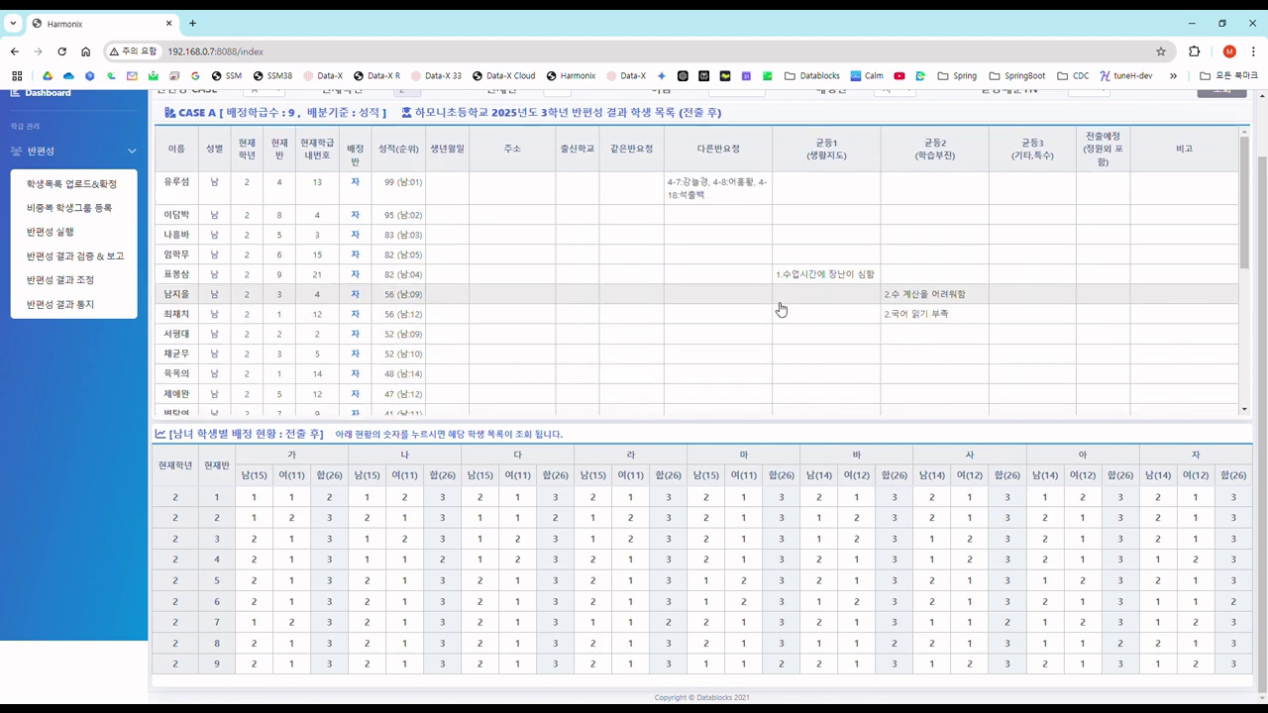
{"action": "scroll", "coordinate": [774, 293], "scroll_direction": "down", "scroll_amount": 8}
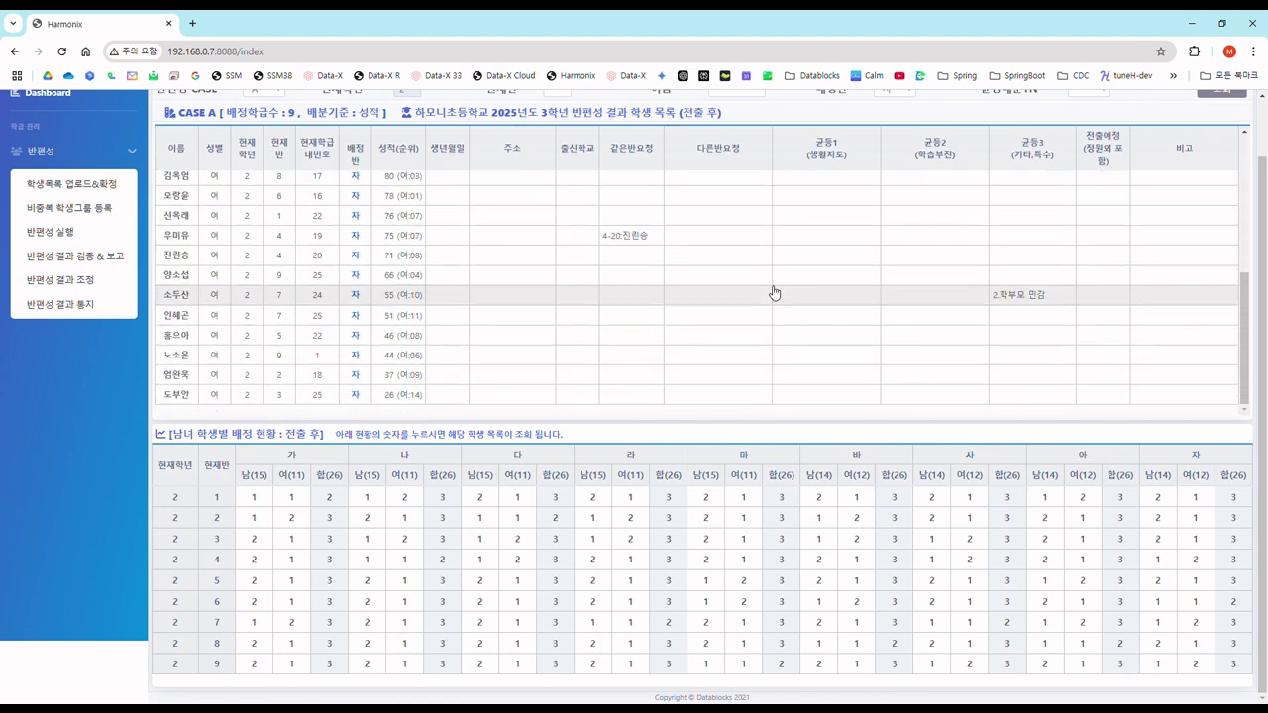
Open the placement adjustment for student 7-24 in class 자 and review the cards of the current class 7 students
{"action": "left_click", "coordinate": [741, 299]}
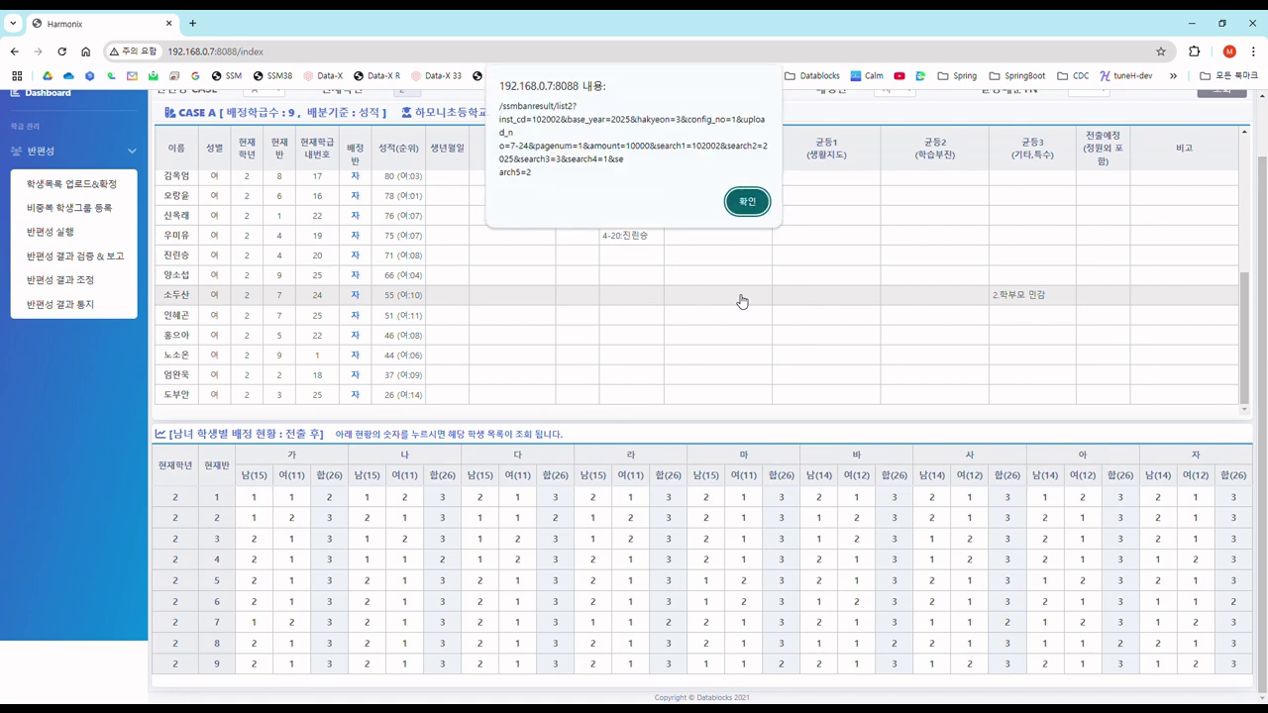
{"action": "left_click", "coordinate": [748, 204]}
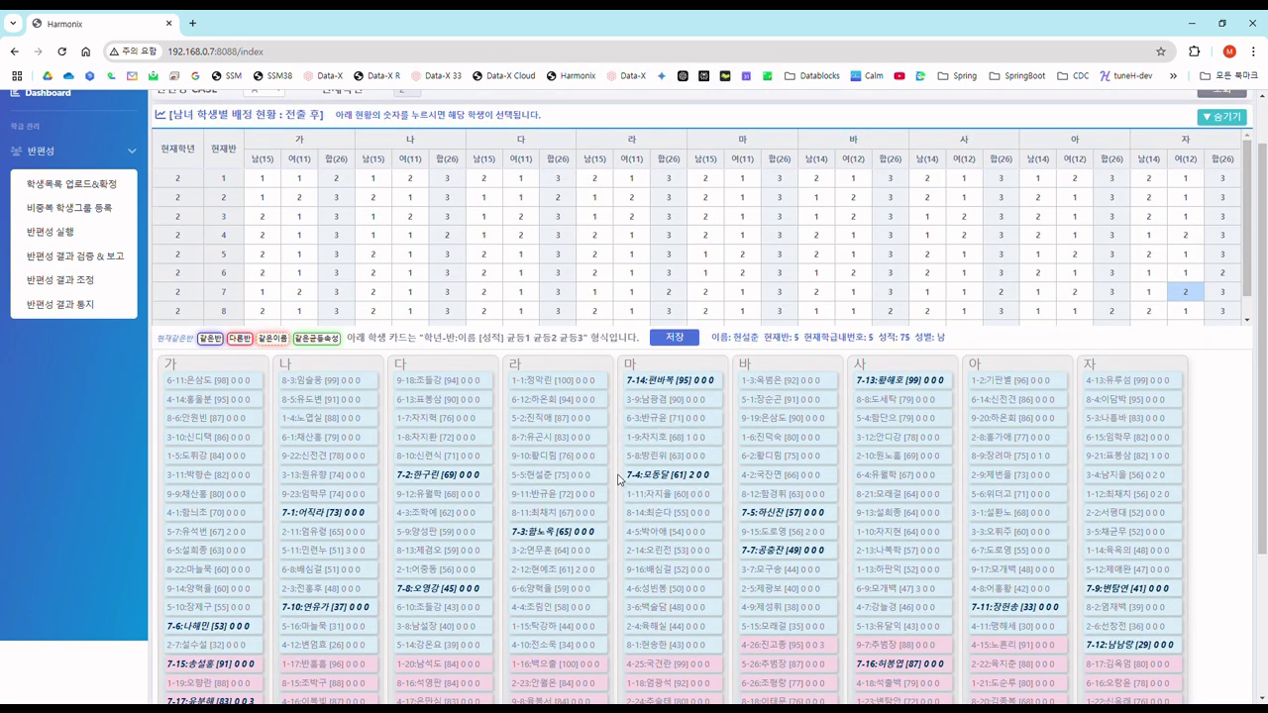
{"action": "scroll", "coordinate": [616, 489], "scroll_direction": "down", "scroll_amount": 3}
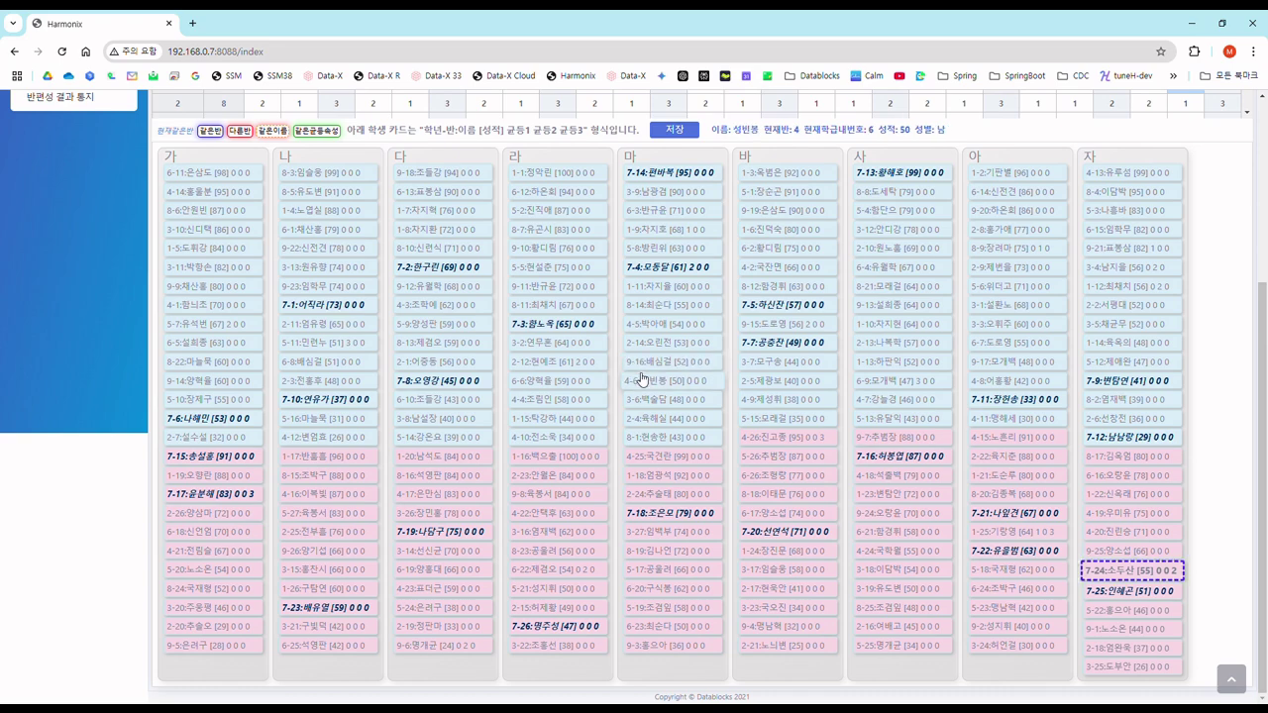
{"action": "scroll", "coordinate": [864, 436], "scroll_direction": "up", "scroll_amount": 4}
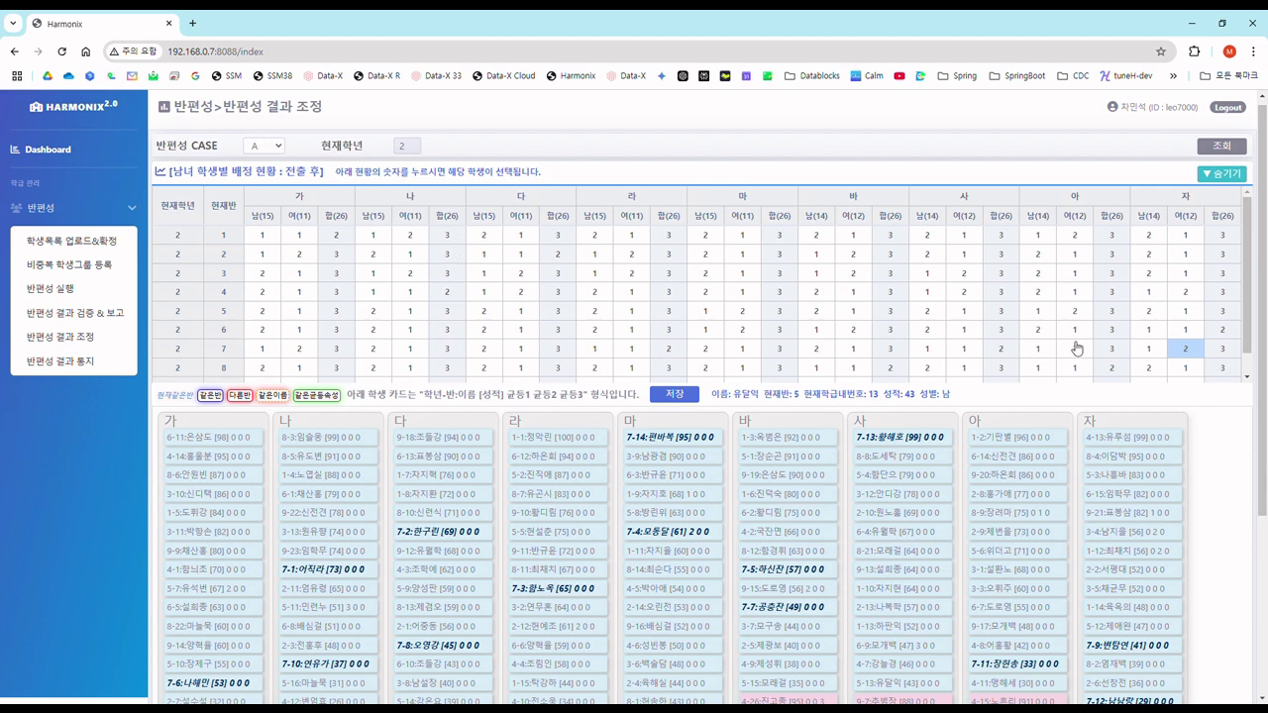
{"action": "scroll", "coordinate": [1239, 282], "scroll_direction": "down", "scroll_amount": 1}
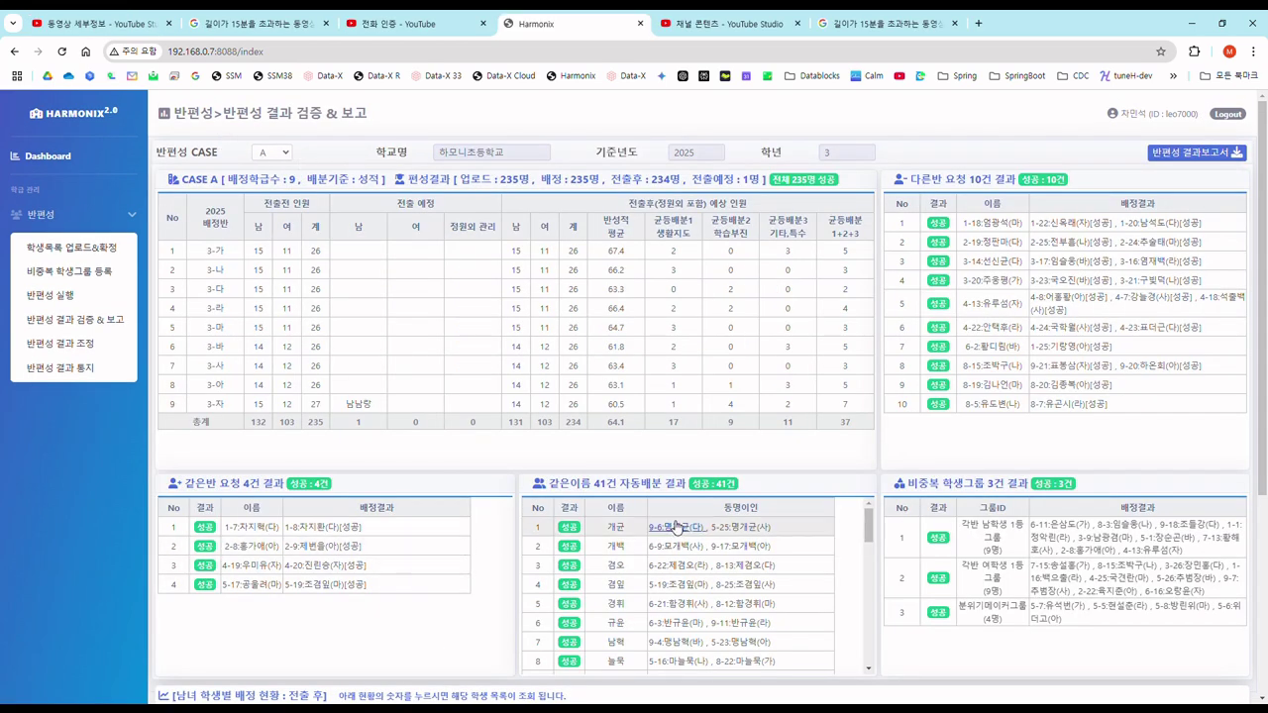
Download the class assignment result report and check its 반편성집계표 sheet and the 학급편성 기초자료 sheets for the whole grade and class 2-1
{"action": "left_click", "coordinate": [1190, 155]}
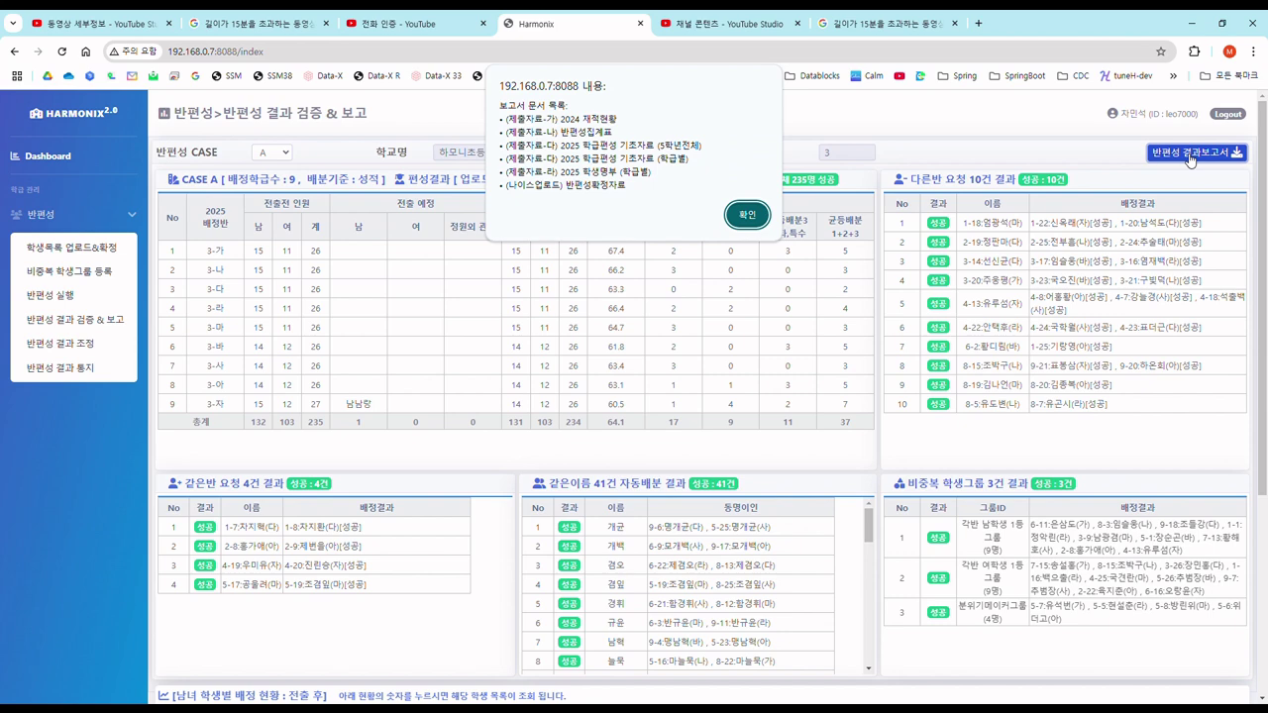
{"action": "left_click", "coordinate": [755, 222]}
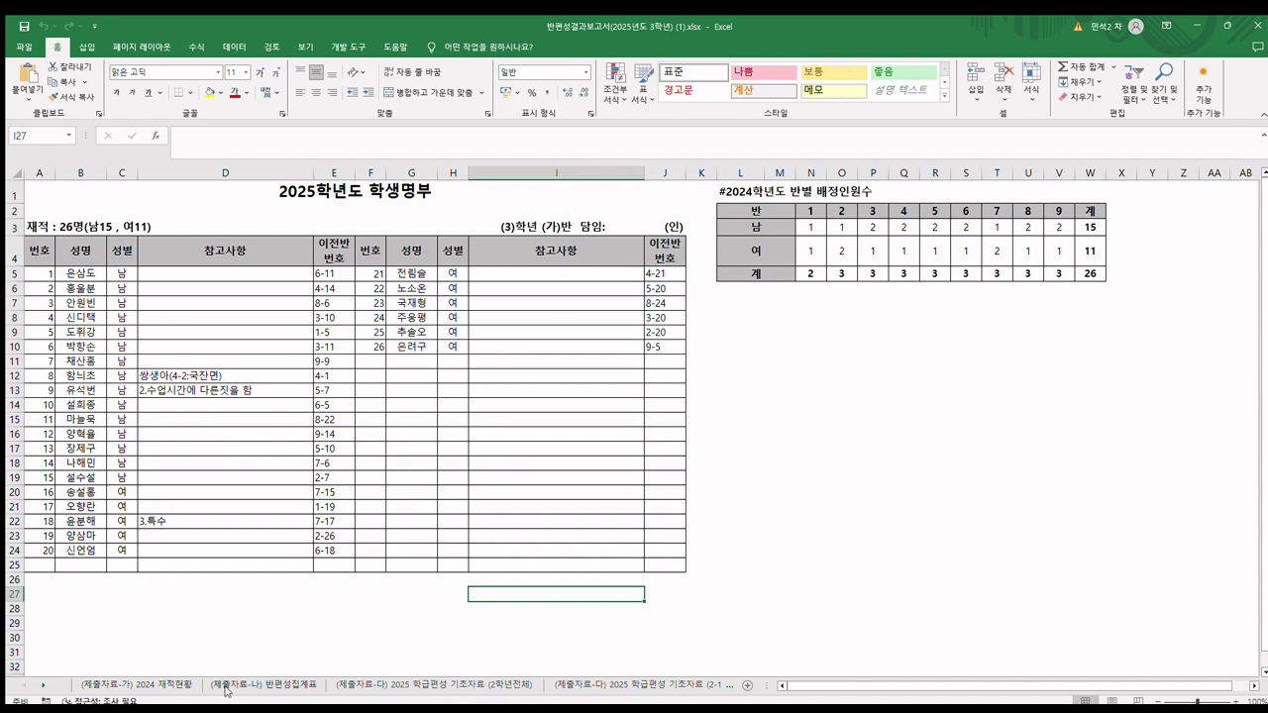
{"action": "left_click", "coordinate": [274, 685]}
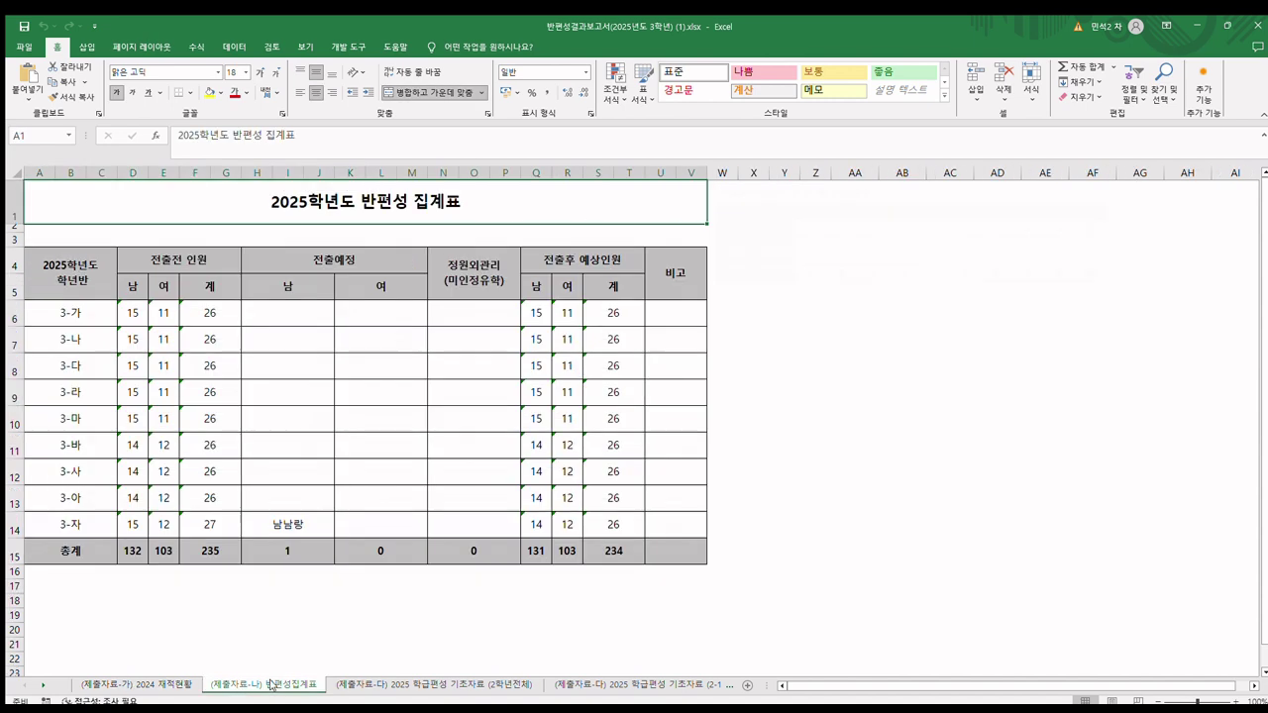
{"action": "left_click", "coordinate": [370, 684]}
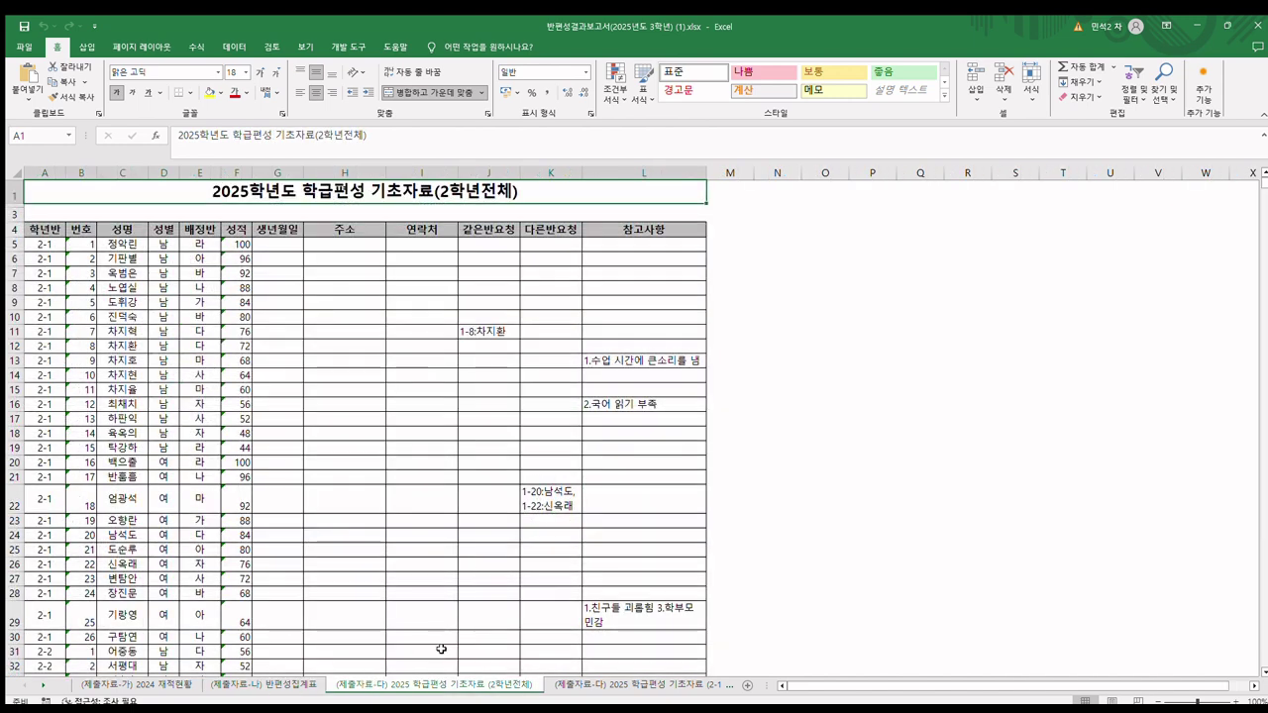
{"action": "left_click", "coordinate": [571, 686]}
Advance through the report's sheets to the 2025 학생명부 rosters and view the one for class 3-나
{"action": "left_click", "coordinate": [36, 685]}
{"action": "left_click", "coordinate": [37, 684]}
{"action": "left_click", "coordinate": [38, 685]}
{"action": "left_click", "coordinate": [39, 685]}
{"action": "left_click", "coordinate": [39, 685]}
{"action": "left_click", "coordinate": [39, 684]}
{"action": "left_click", "coordinate": [39, 685]}
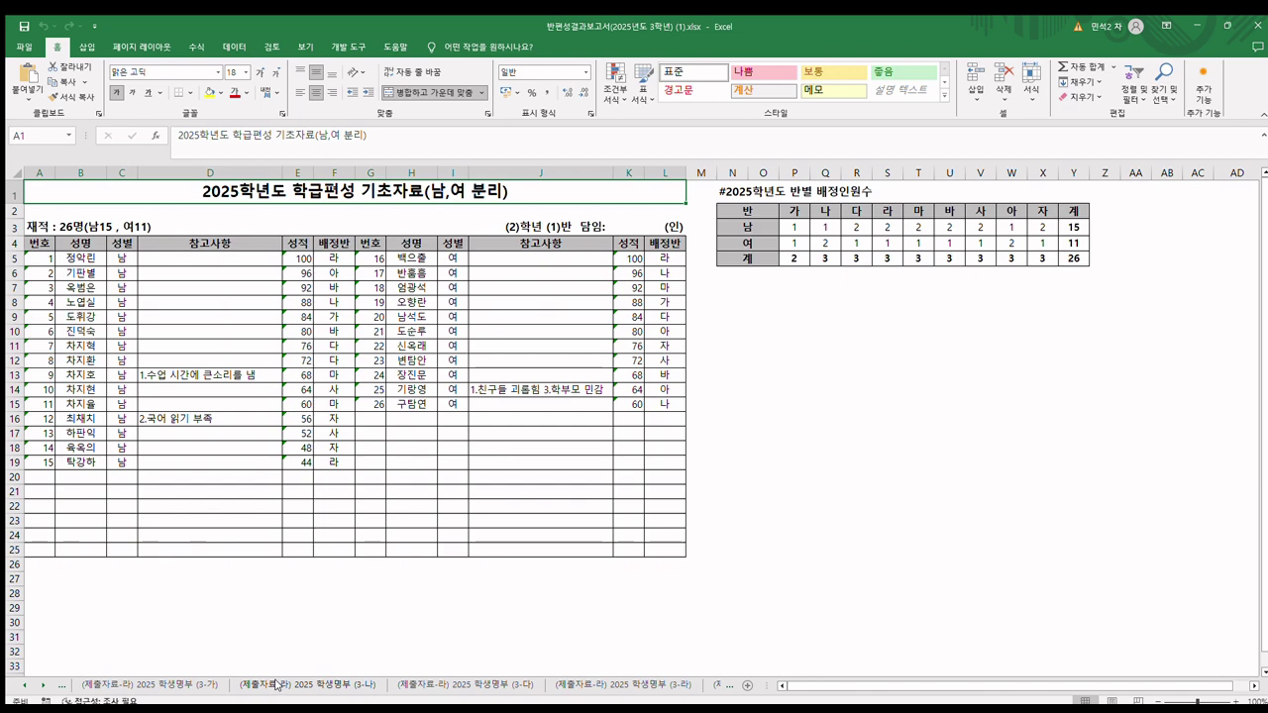
{"action": "left_click", "coordinate": [276, 685]}
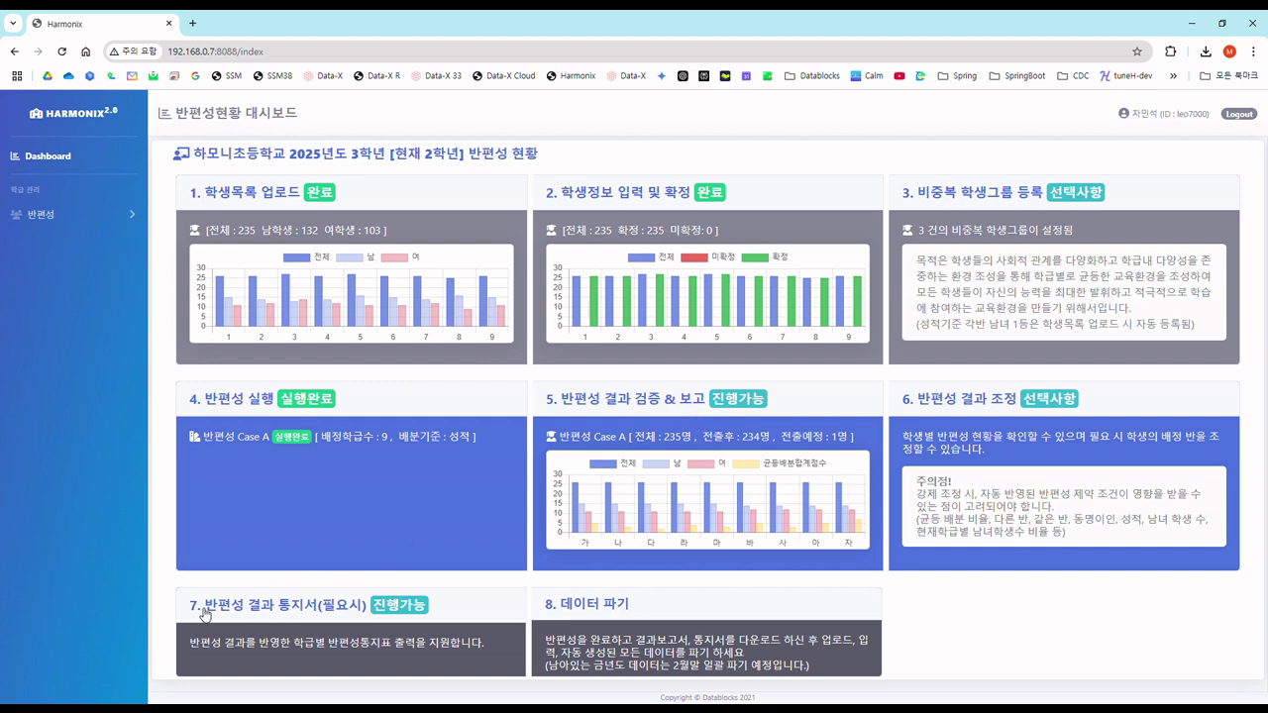
In the class assignment notice template, remove the trailing 22 from the slogan and the 학부모님께 greeting, and save it
{"action": "left_click", "coordinate": [302, 613]}
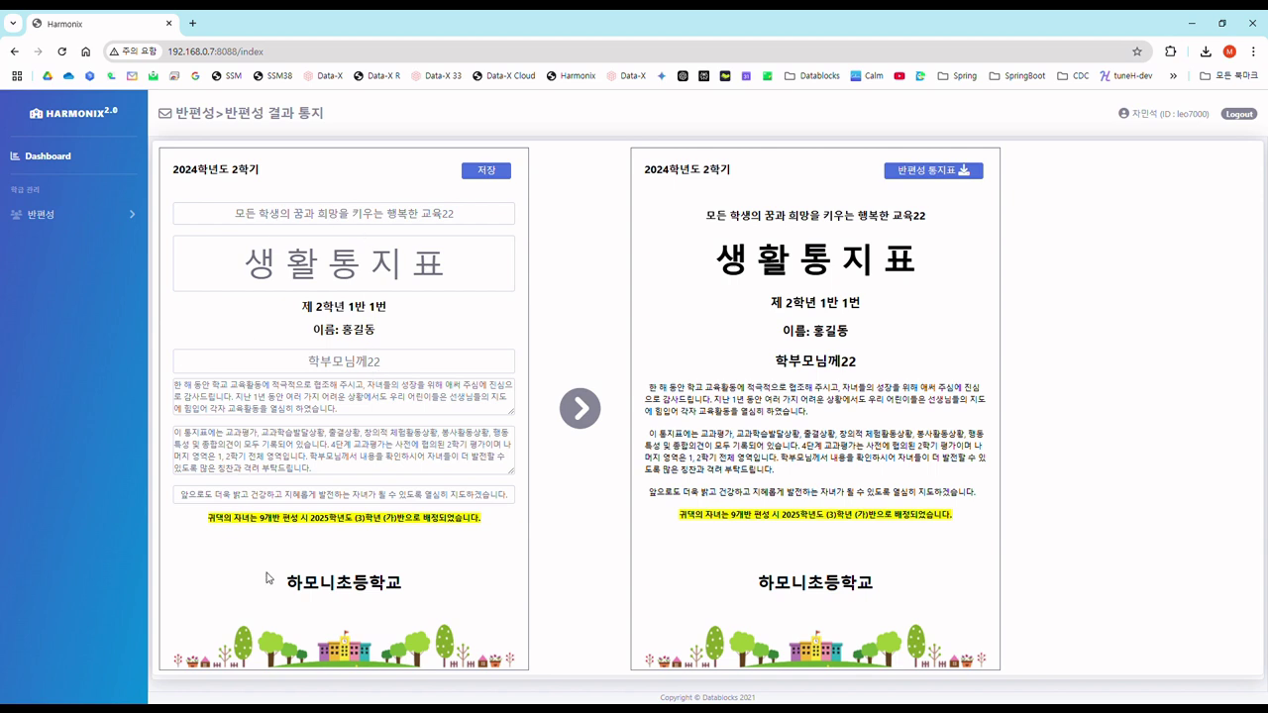
{"action": "left_click", "coordinate": [468, 219]}
{"action": "key", "text": "BackSpace"}
{"action": "key", "text": "BackSpace"}
{"action": "left_click", "coordinate": [431, 369]}
{"action": "key", "text": "BackSpace"}
{"action": "key", "text": "BackSpace"}
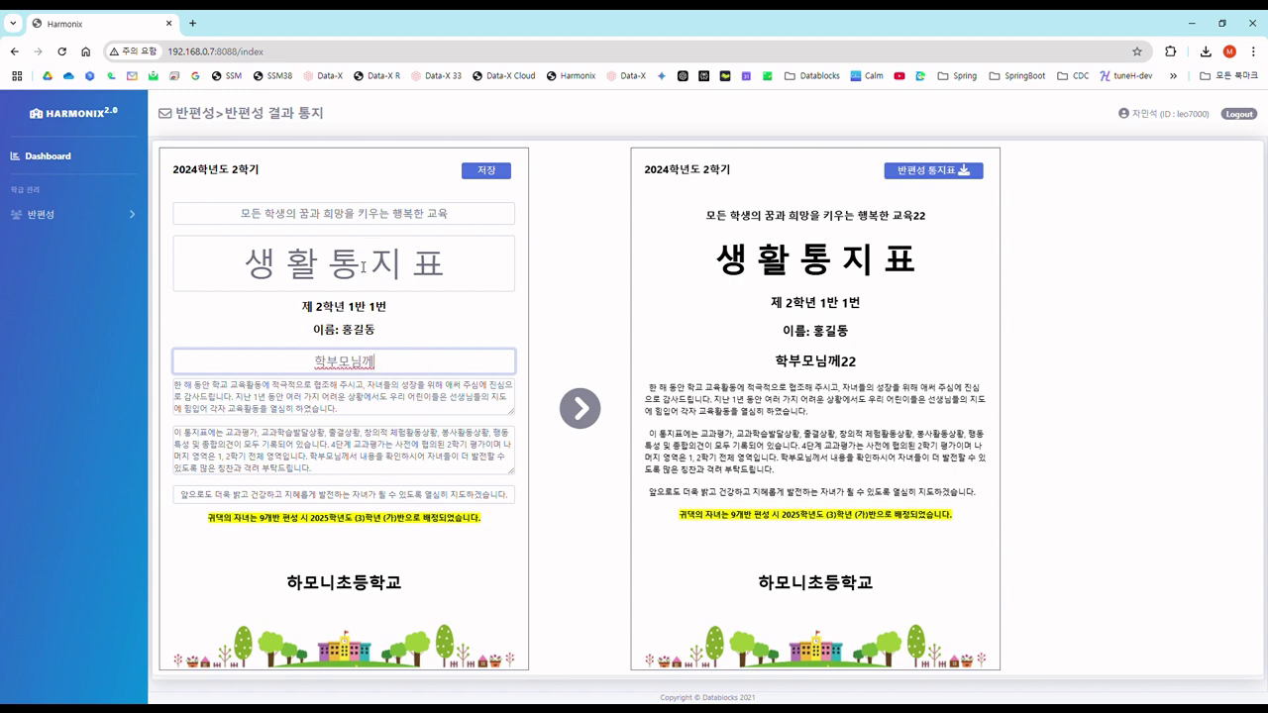
{"action": "left_click", "coordinate": [481, 176]}
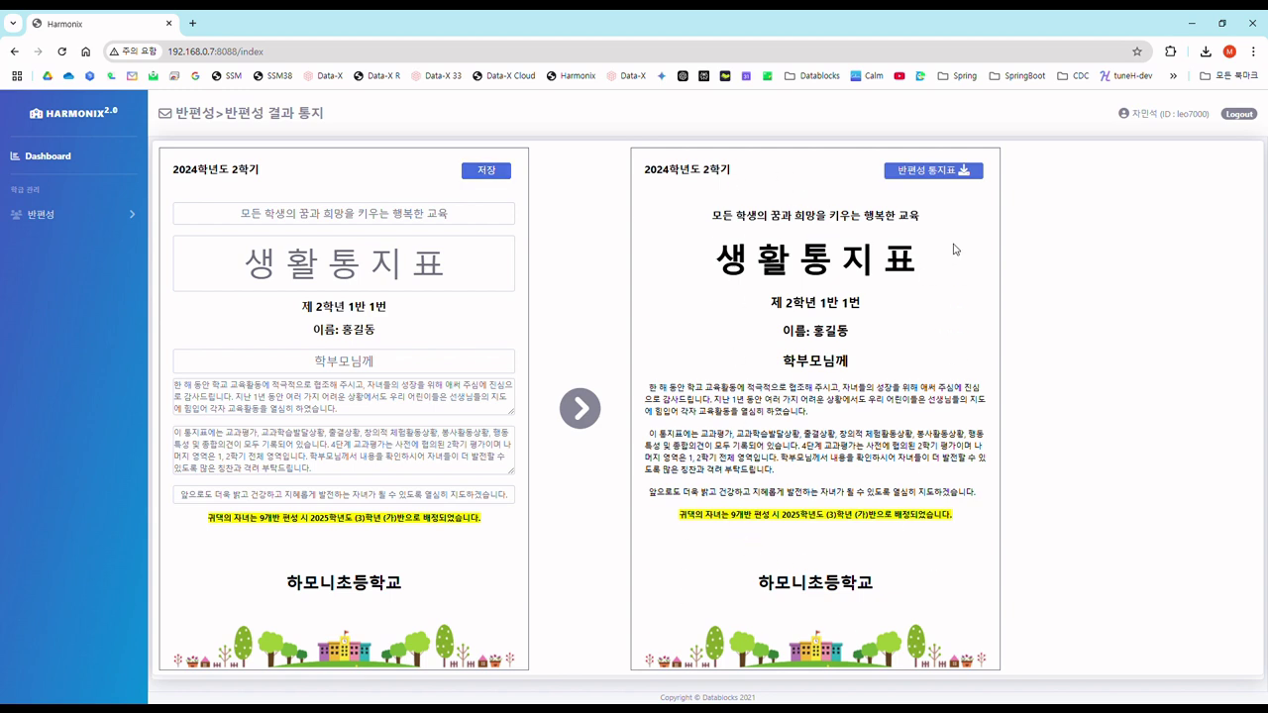
Download the class assignment notices and look through the student notices on the 반편성통지표(2-1) sheet
{"action": "left_click", "coordinate": [947, 172]}
{"action": "left_click", "coordinate": [759, 223]}
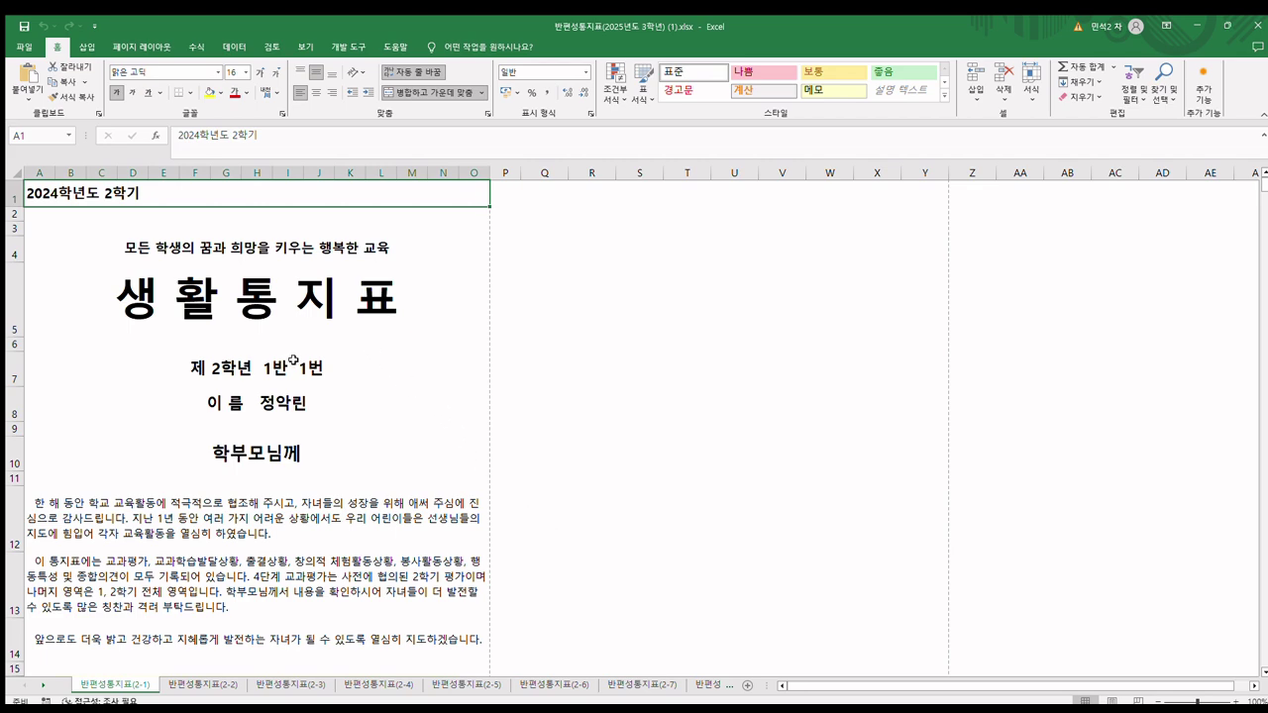
{"action": "scroll", "coordinate": [292, 361], "scroll_direction": "down", "scroll_amount": 8}
{"action": "scroll", "coordinate": [292, 361], "scroll_direction": "down", "scroll_amount": 7}
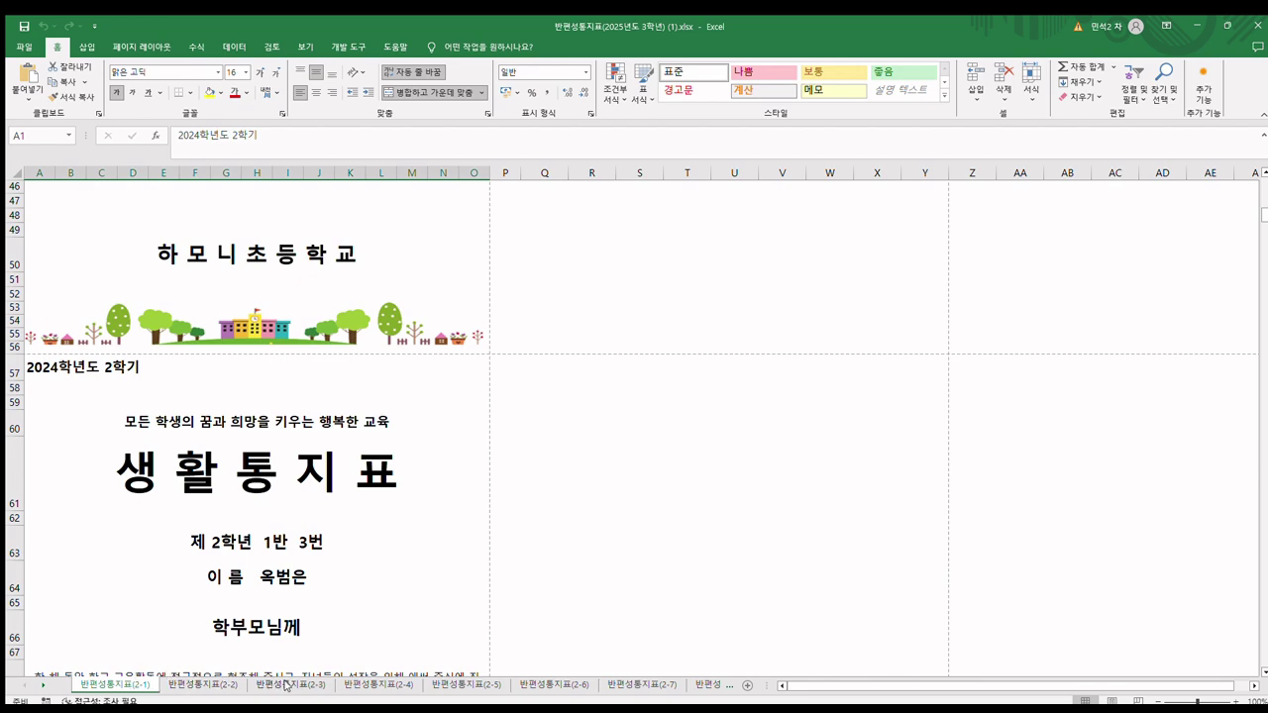
{"action": "scroll", "coordinate": [223, 582], "scroll_direction": "up", "scroll_amount": 8}
{"action": "scroll", "coordinate": [222, 583], "scroll_direction": "up", "scroll_amount": 7}
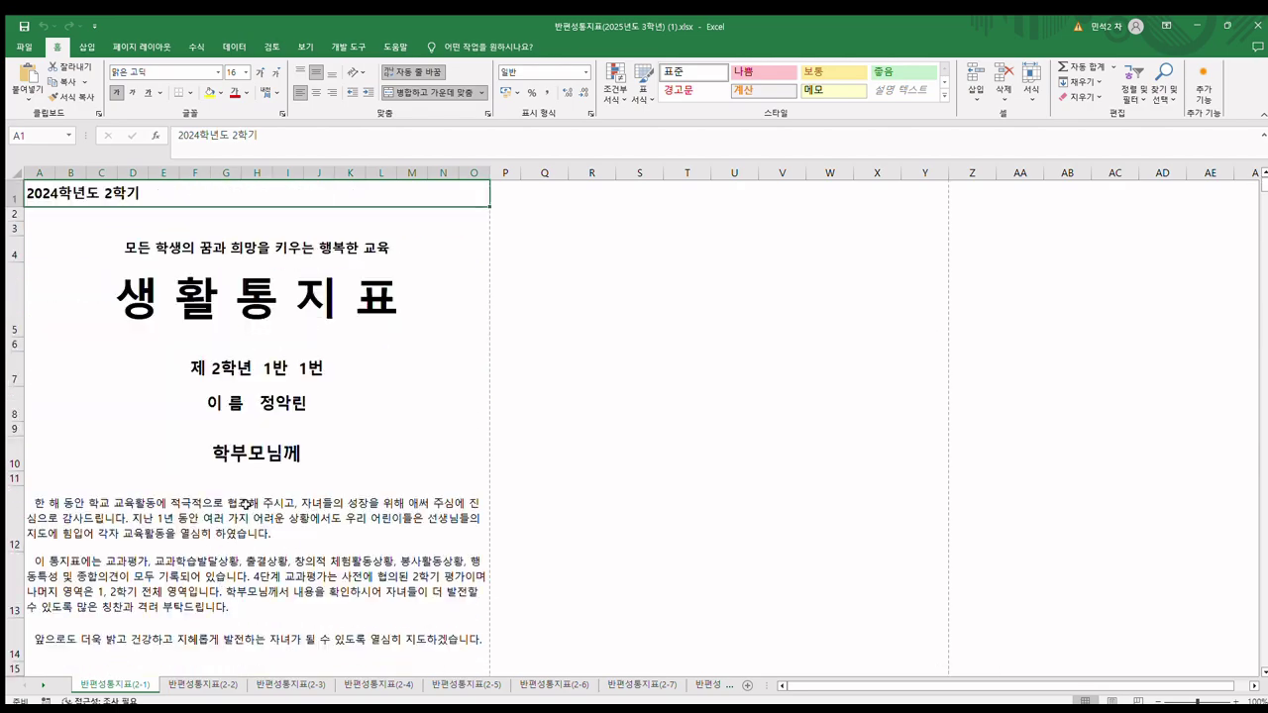
Open the print preview of the notice workbook and page through the individual student notices
{"action": "left_click", "coordinate": [24, 46]}
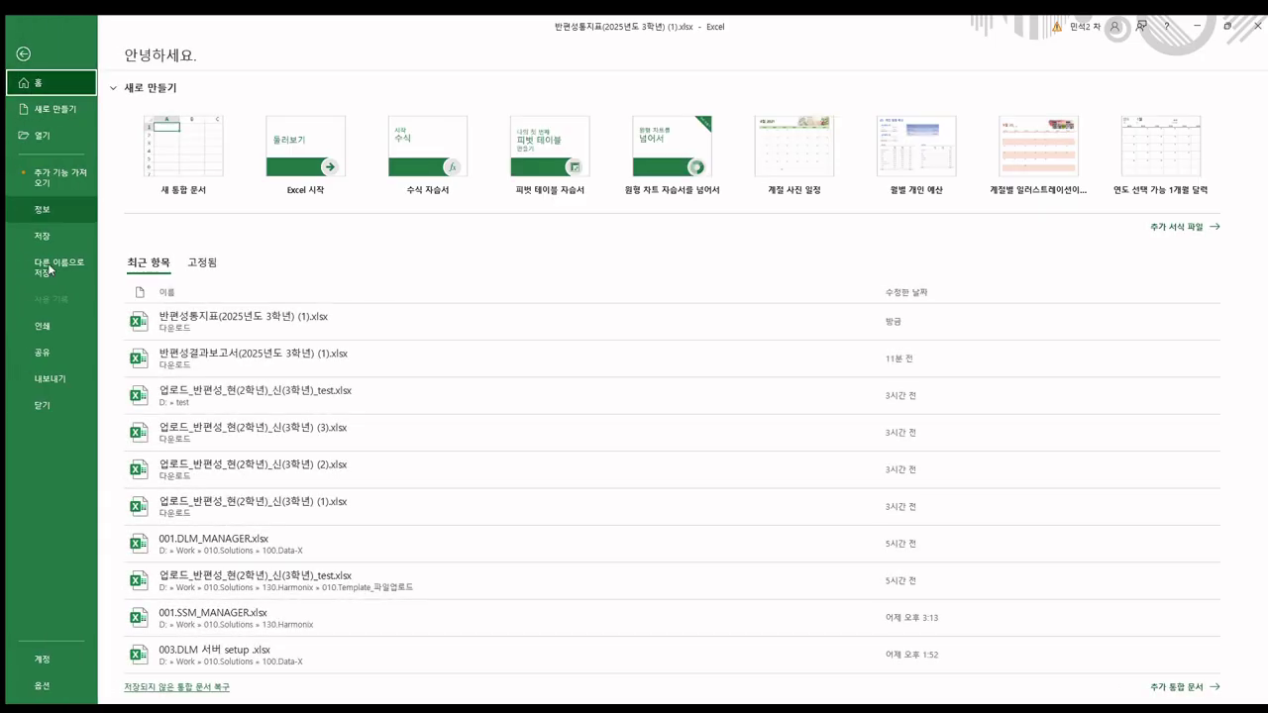
{"action": "left_click", "coordinate": [42, 327]}
{"action": "scroll", "coordinate": [707, 359], "scroll_direction": "down", "scroll_amount": 12}
{"action": "scroll", "coordinate": [734, 359], "scroll_direction": "down", "scroll_amount": 9}
{"action": "scroll", "coordinate": [734, 349], "scroll_direction": "down", "scroll_amount": 4}
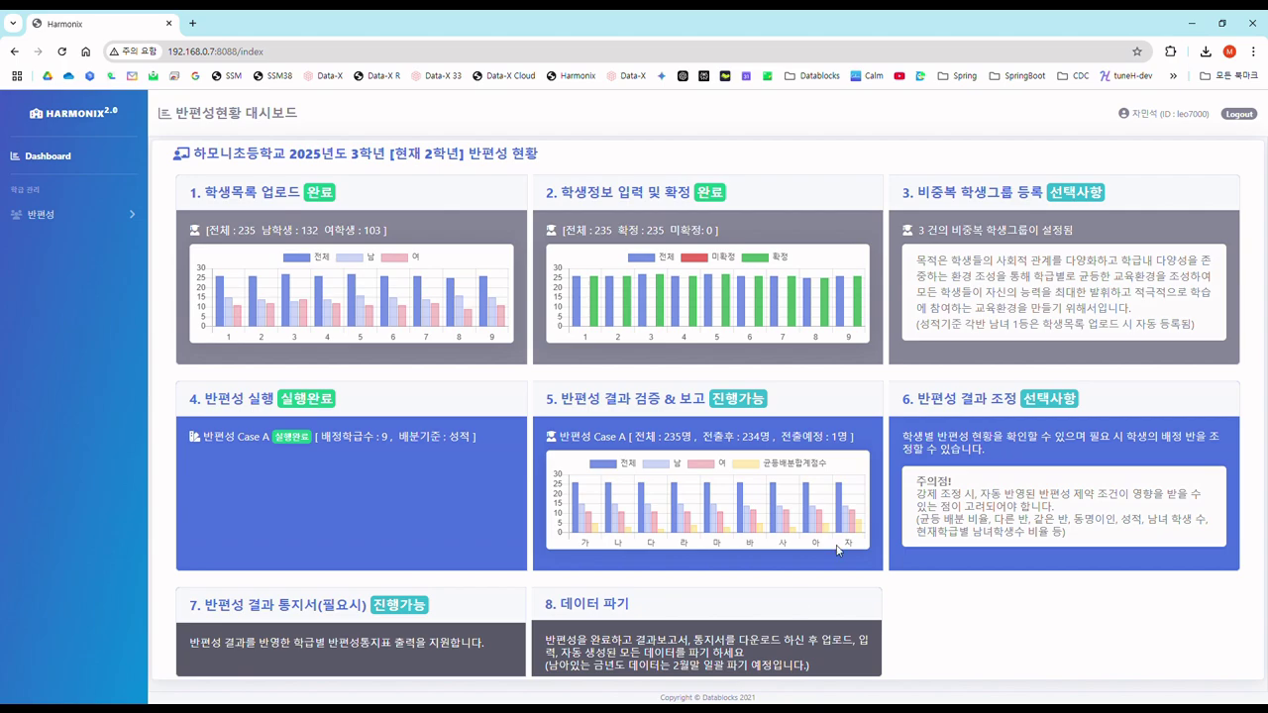
Minimise the browser and switch to the PowerPoint slide with the Harmonix access URL and product inquiry details
{"action": "left_click", "coordinate": [1190, 22]}
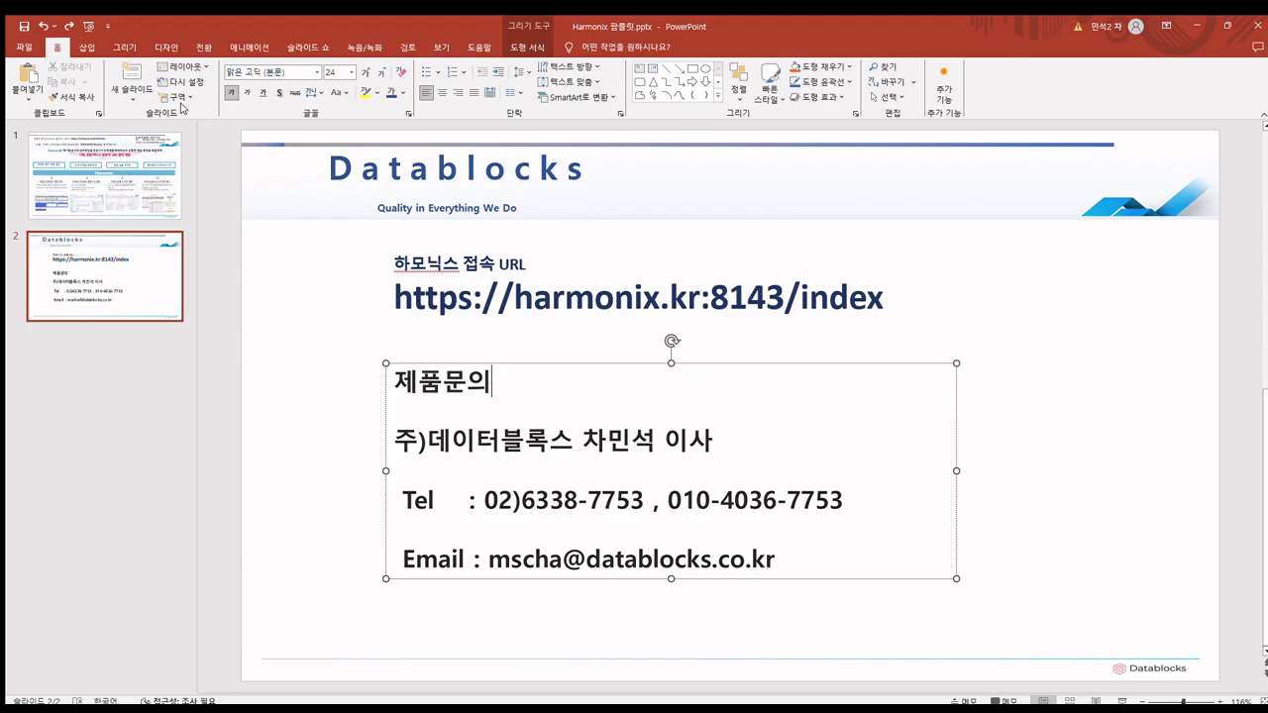